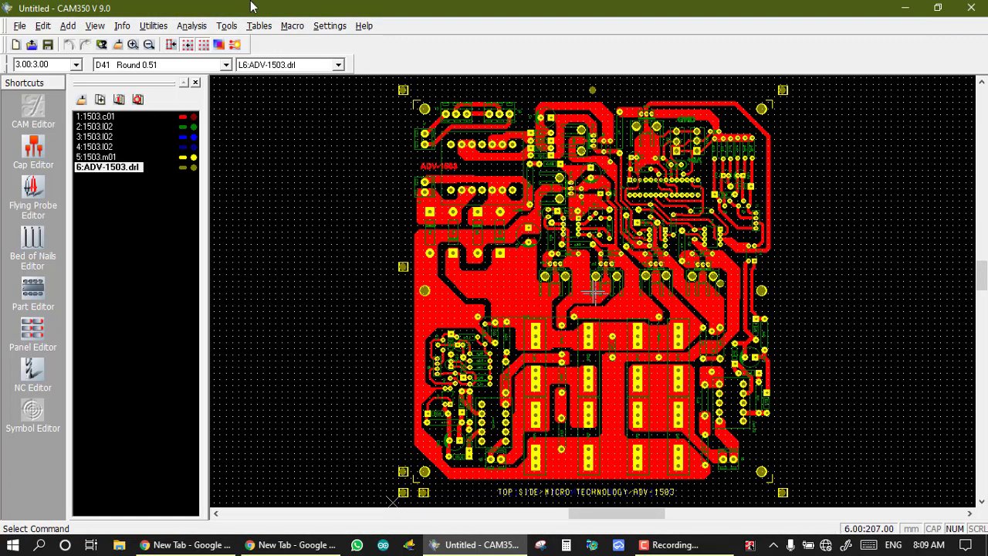
pyautogui.click(67, 26)
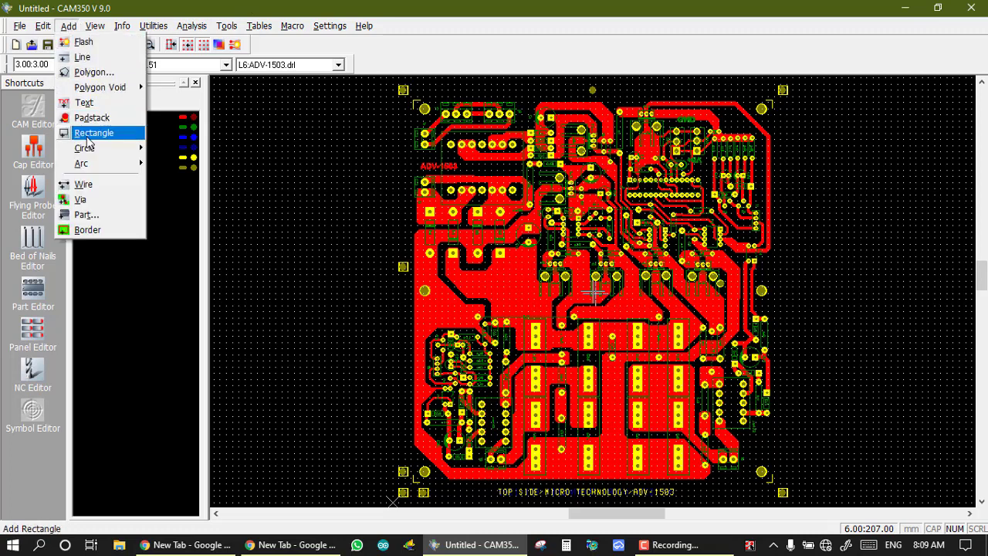
pyautogui.moveTo(110, 171)
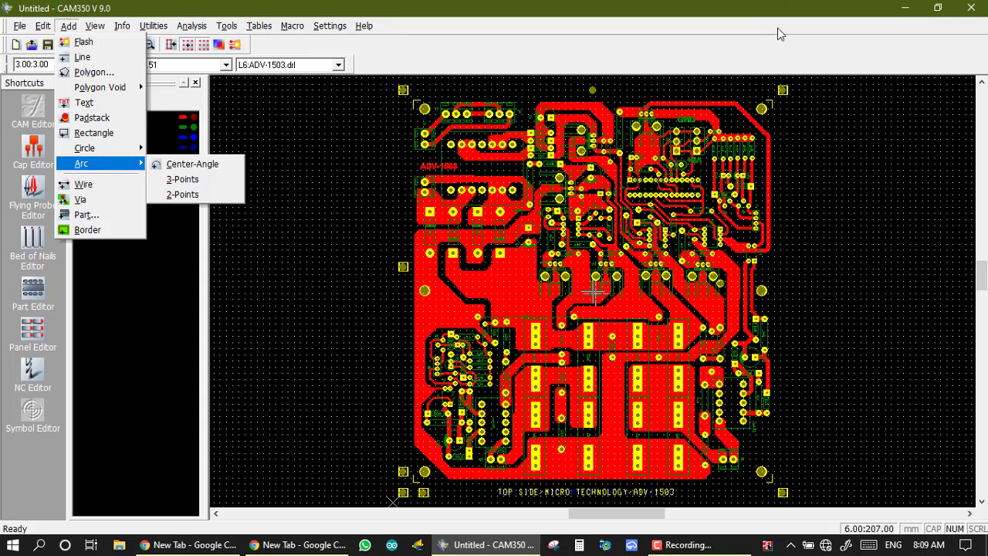
pyautogui.click(344, 268)
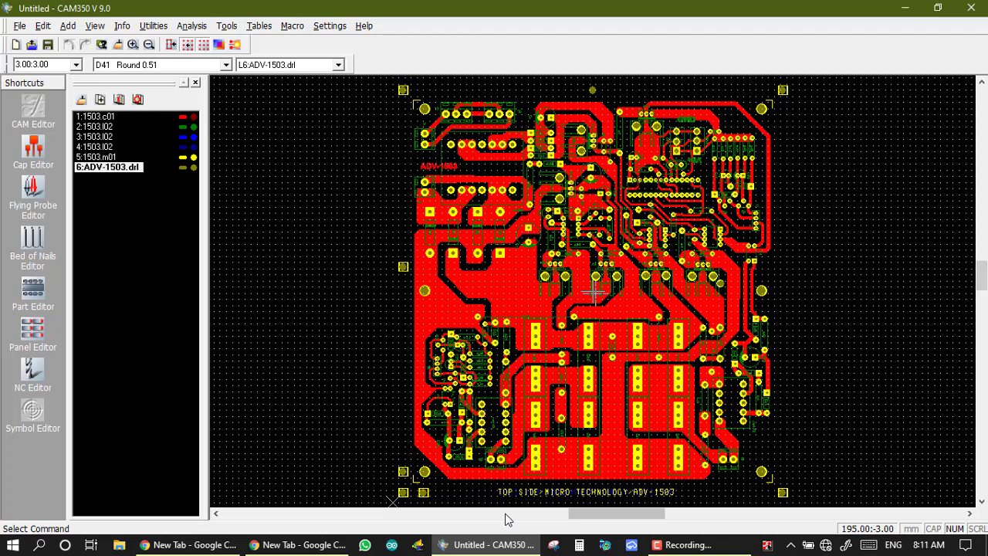
pyautogui.click(67, 25)
pyautogui.moveTo(96, 28)
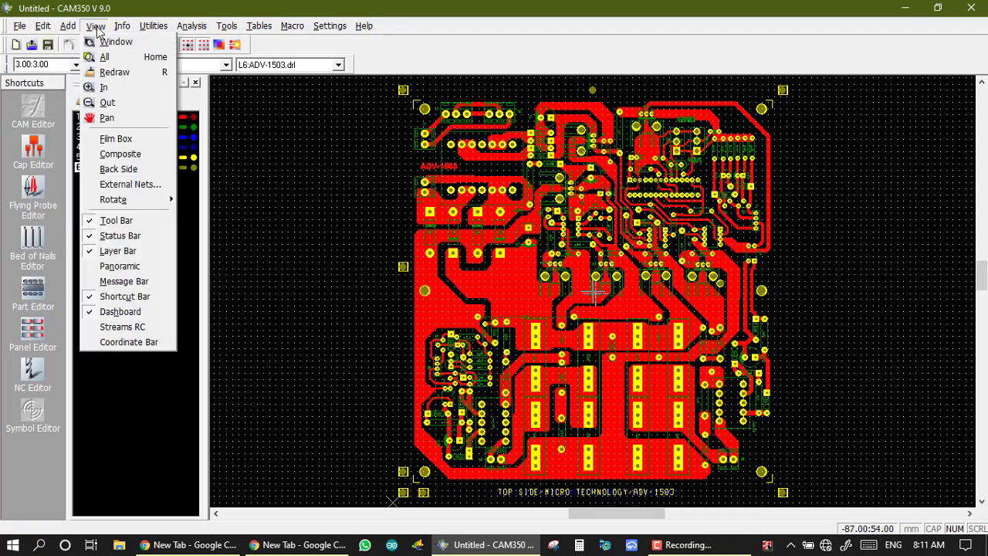
pyautogui.moveTo(43, 28)
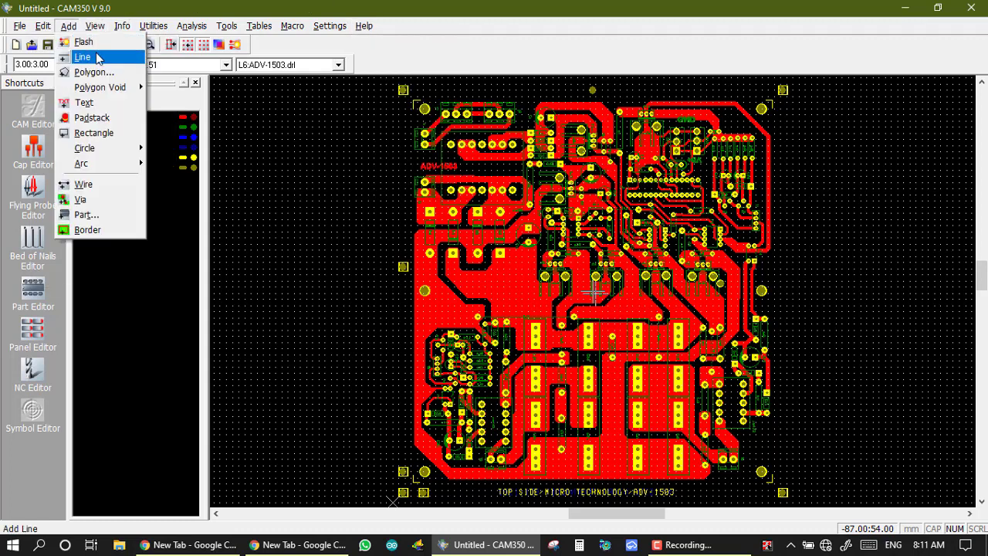
pyautogui.moveTo(98, 94)
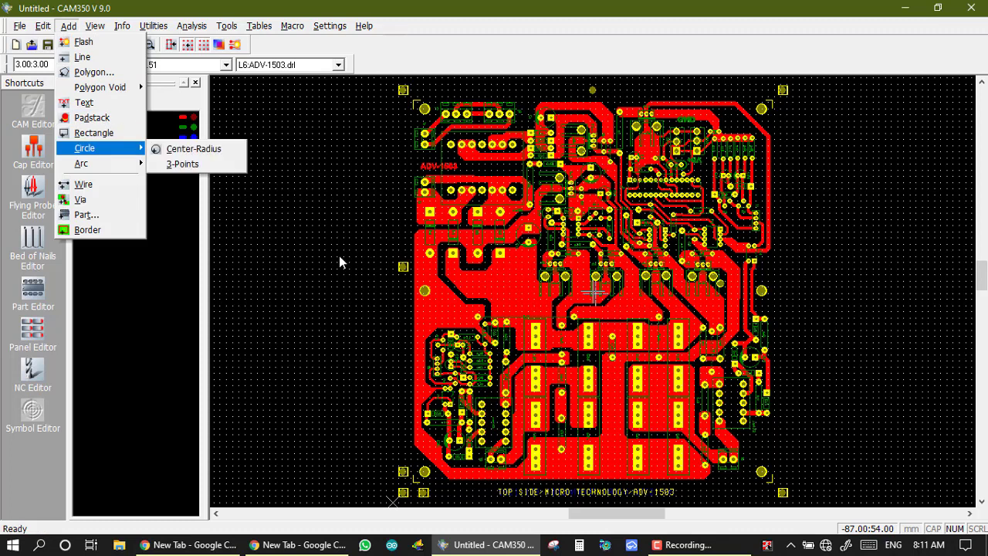
pyautogui.click(313, 264)
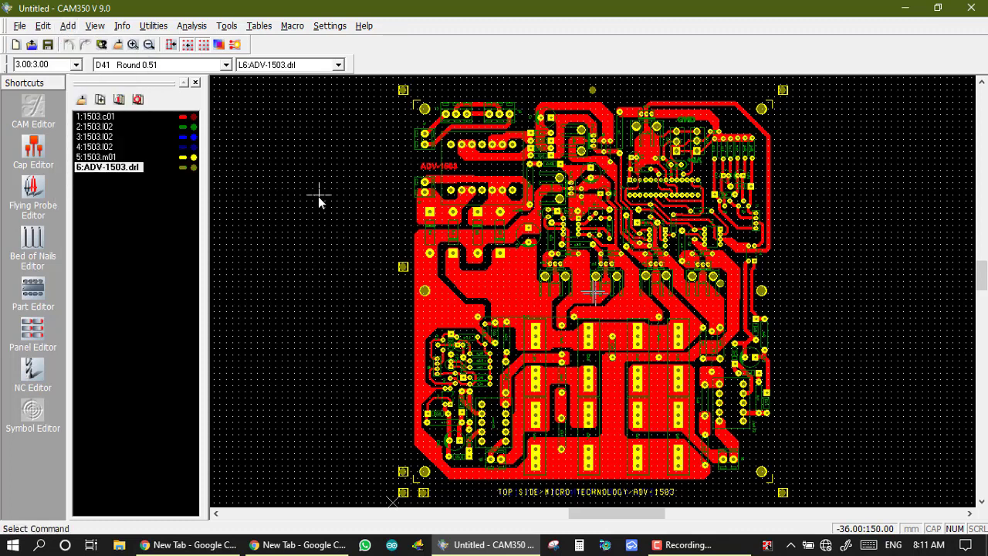
pyautogui.click(68, 27)
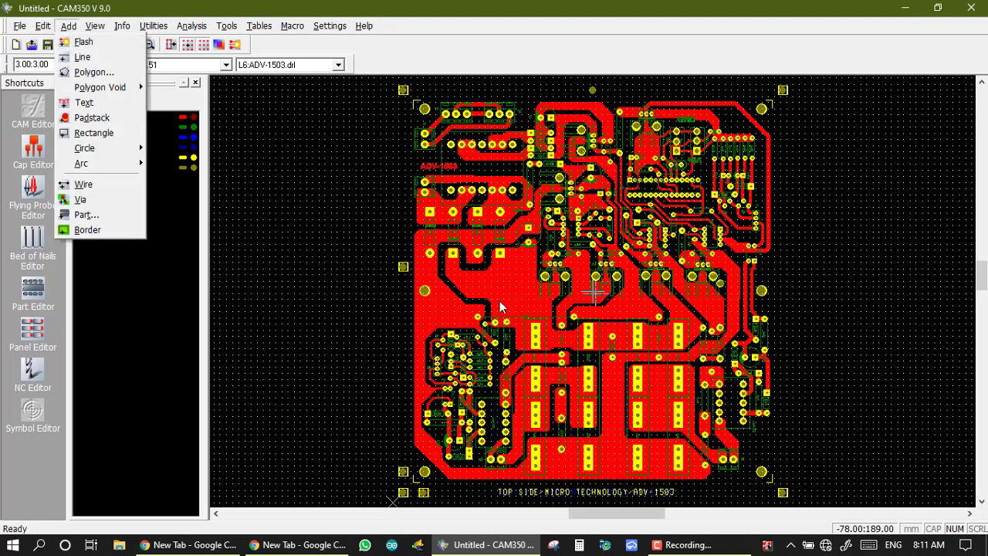
pyautogui.click(453, 438)
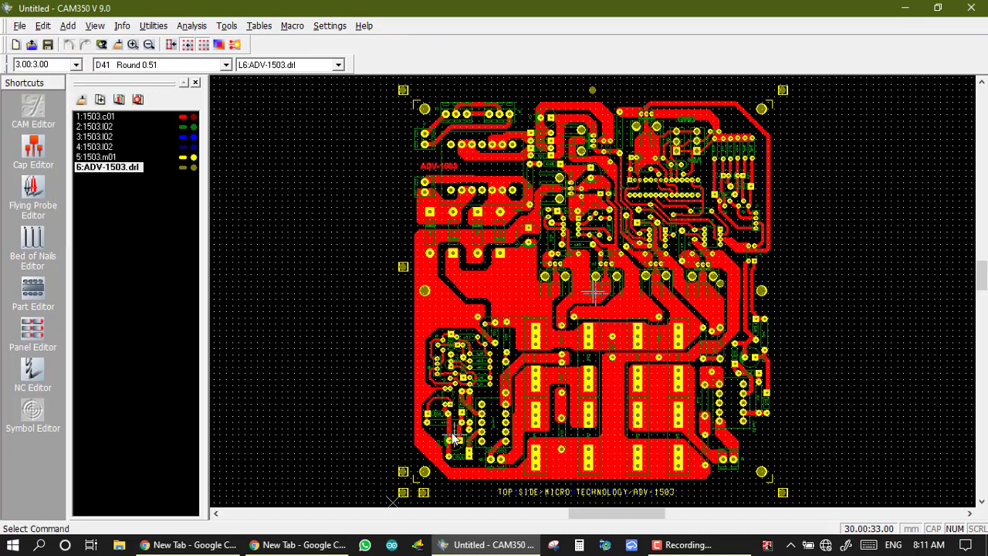
pyautogui.scroll(4, 452, 438)
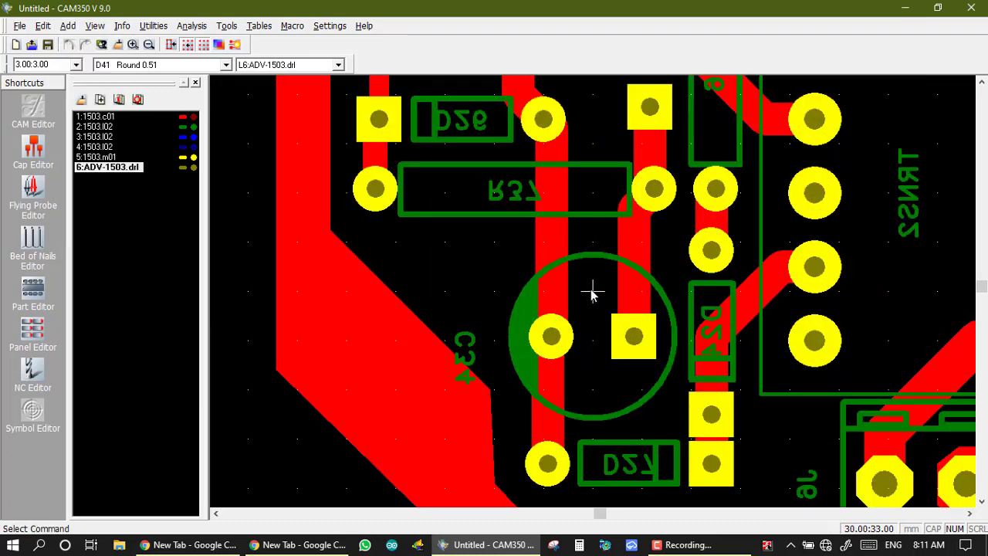
pyautogui.scroll(-5, 592, 291)
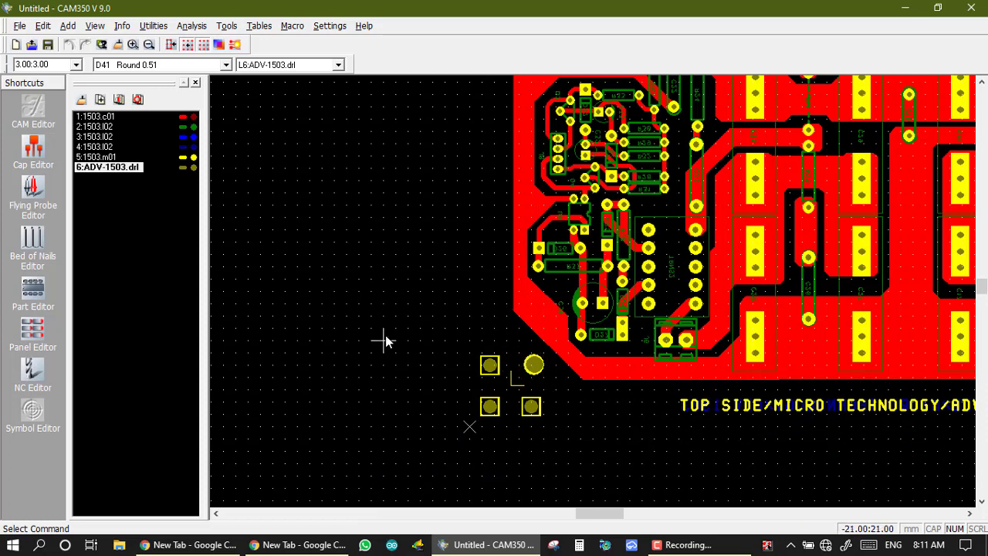
pyautogui.scroll(-2, 385, 334)
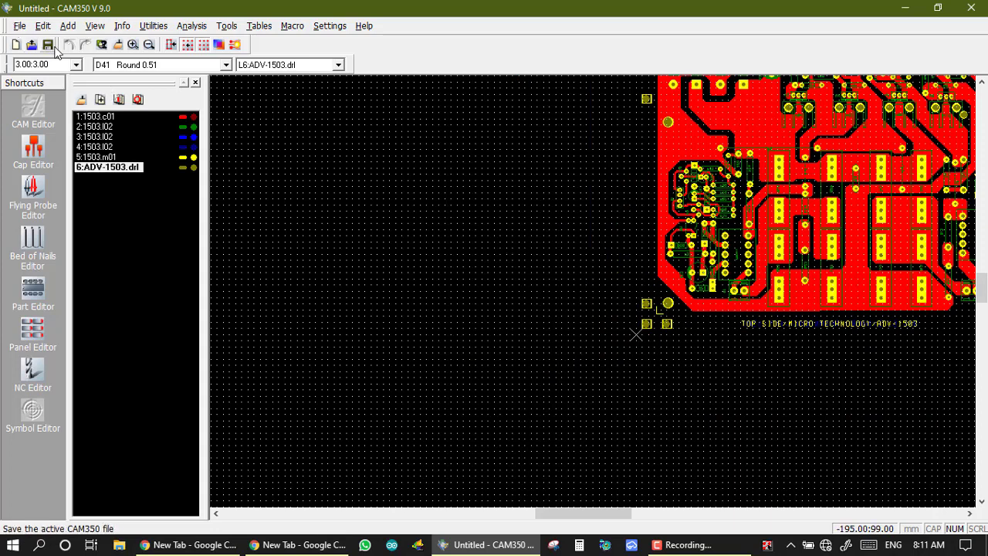
# Start the Flash command and make 1503.c01 the active layer with all other layers hidden.
pyautogui.click(68, 25)
pyautogui.click(68, 42)
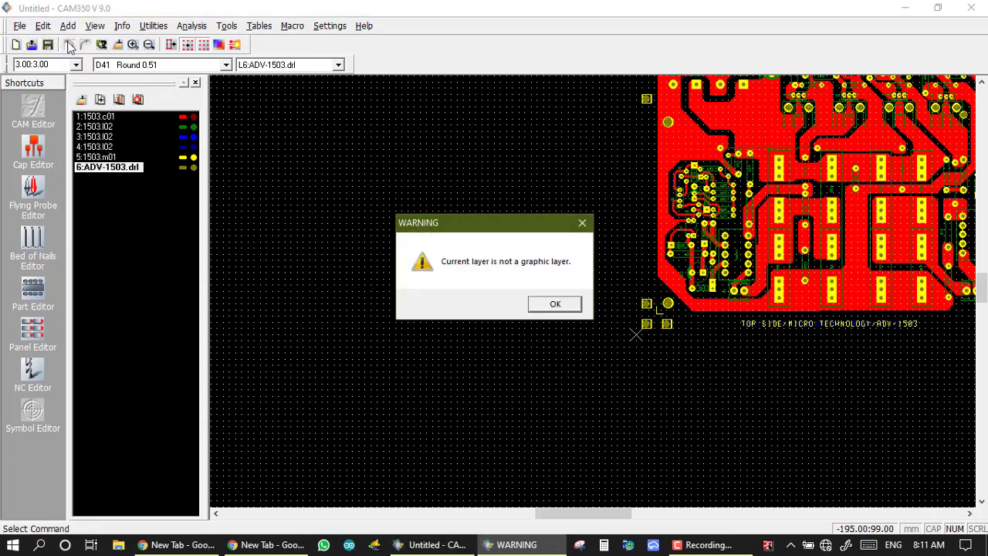
pyautogui.click(542, 304)
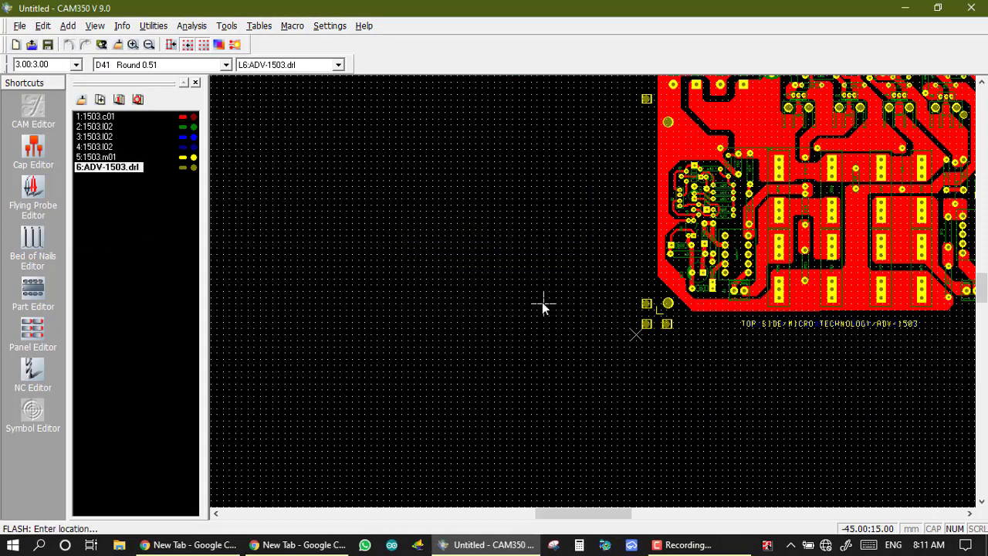
pyautogui.doubleClick(108, 116)
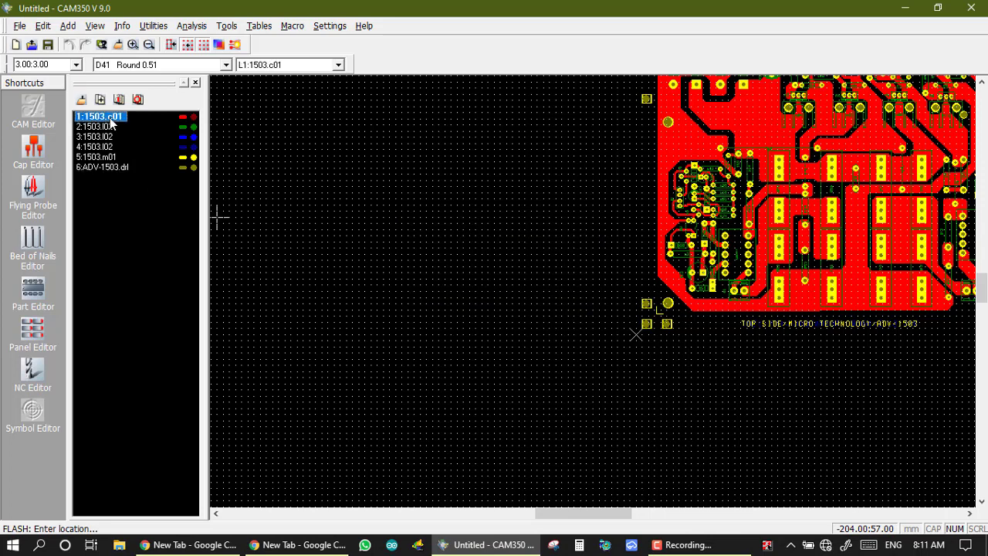
pyautogui.click(67, 26)
pyautogui.click(81, 42)
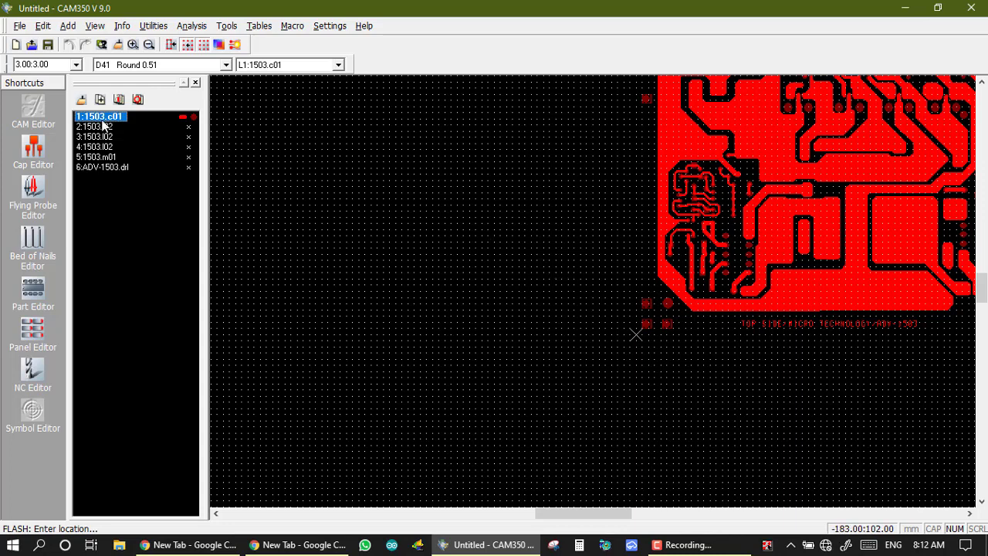
# Try a grid spacing of 1.00:1.00 and return it to 3.00:3.00.
pyautogui.click(77, 65)
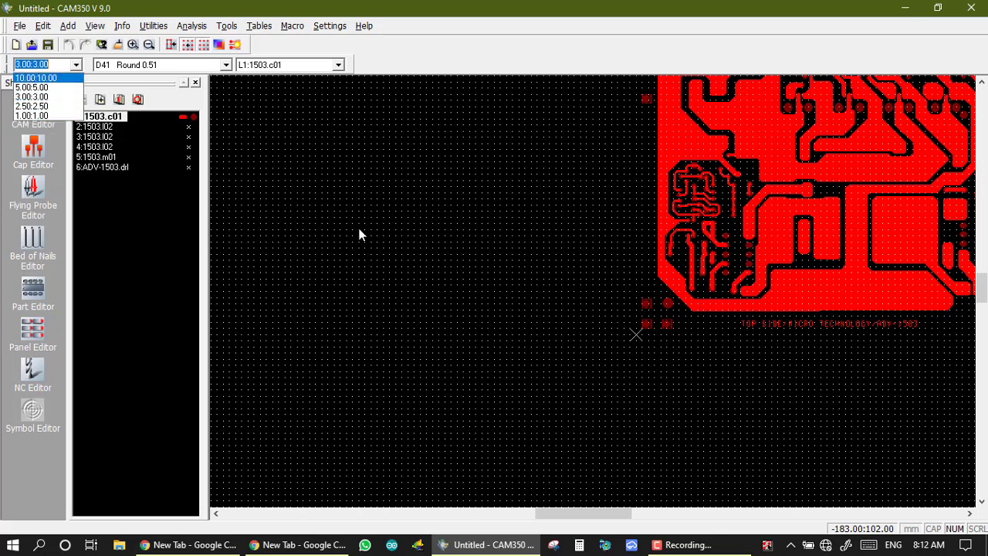
pyautogui.click(42, 116)
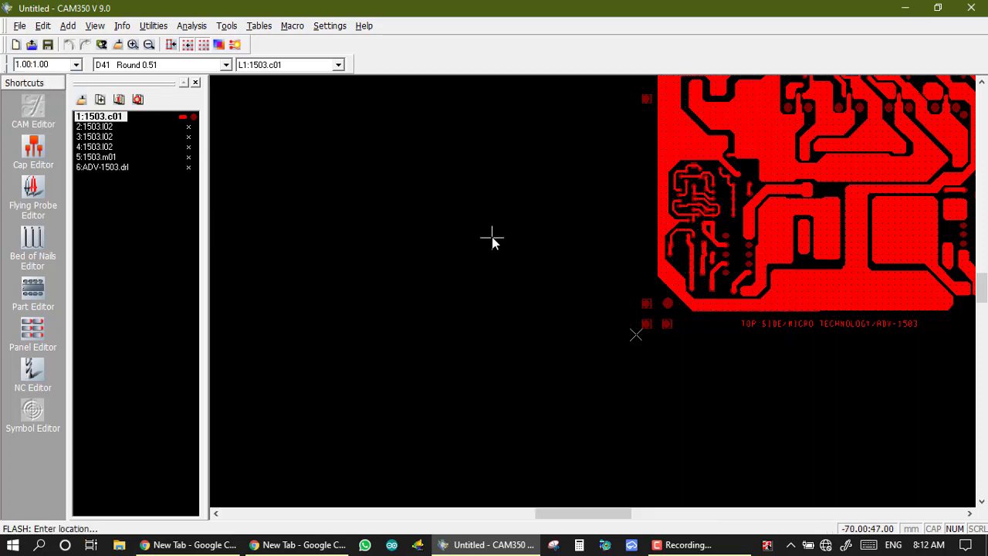
pyautogui.scroll(-1, 590, 292)
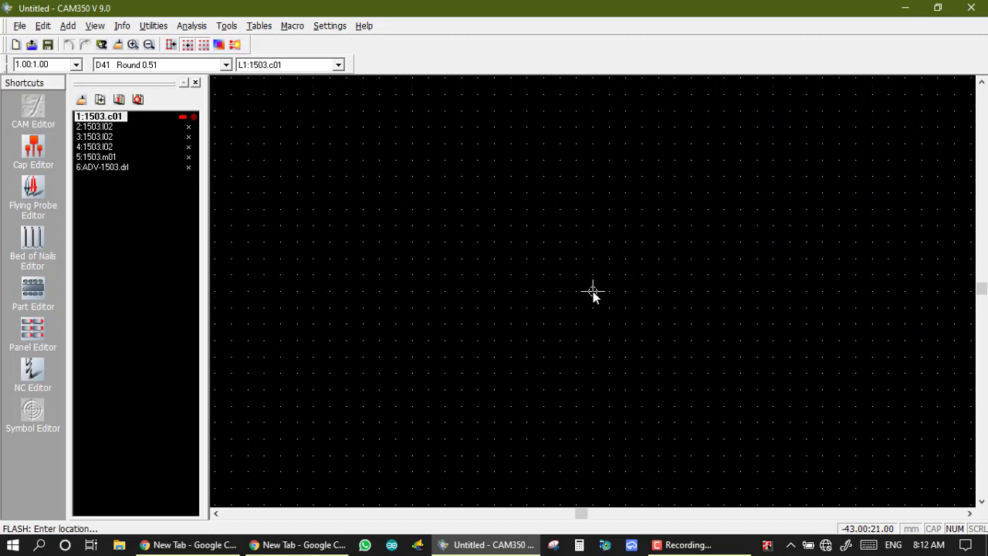
pyautogui.scroll(-1, 593, 296)
pyautogui.scroll(2, 602, 286)
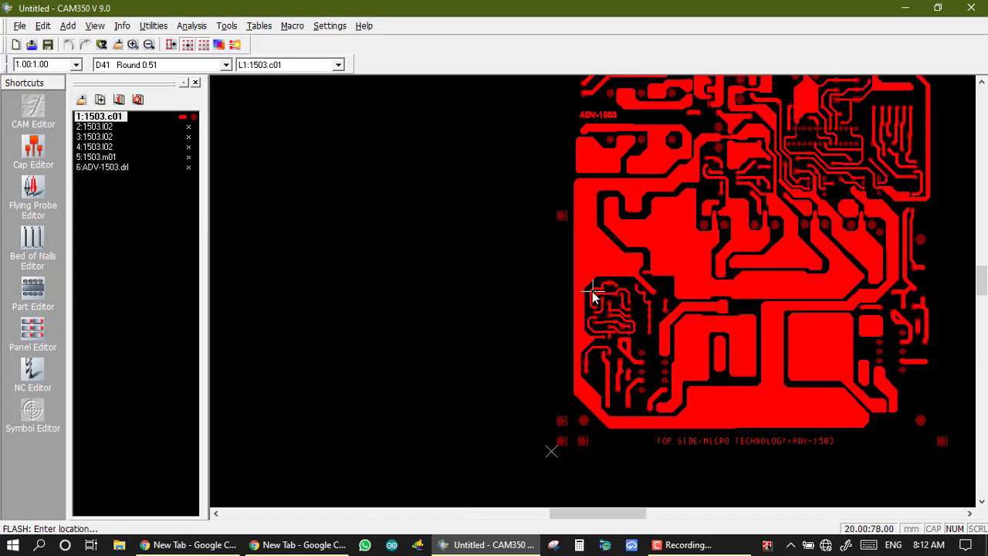
pyautogui.click(64, 68)
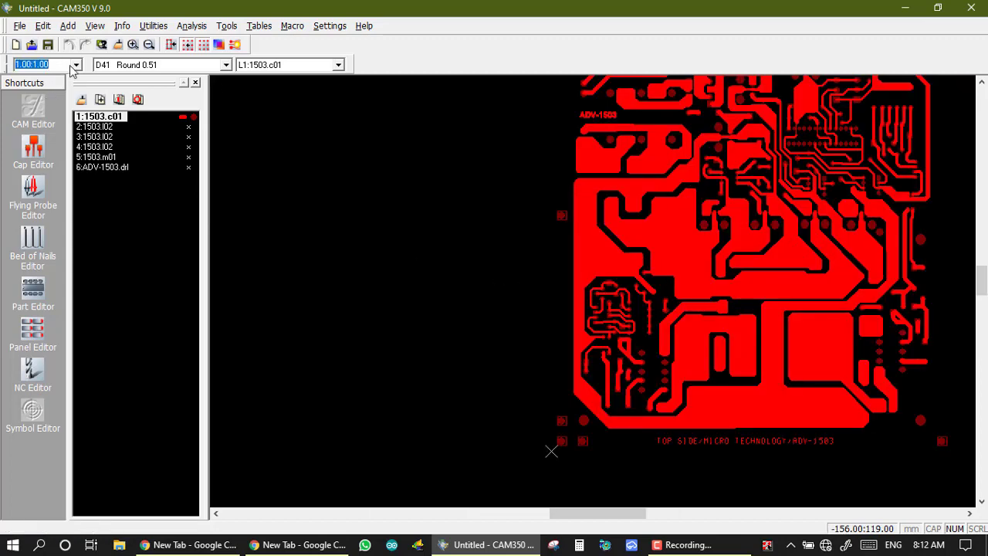
pyautogui.click(76, 65)
pyautogui.click(31, 96)
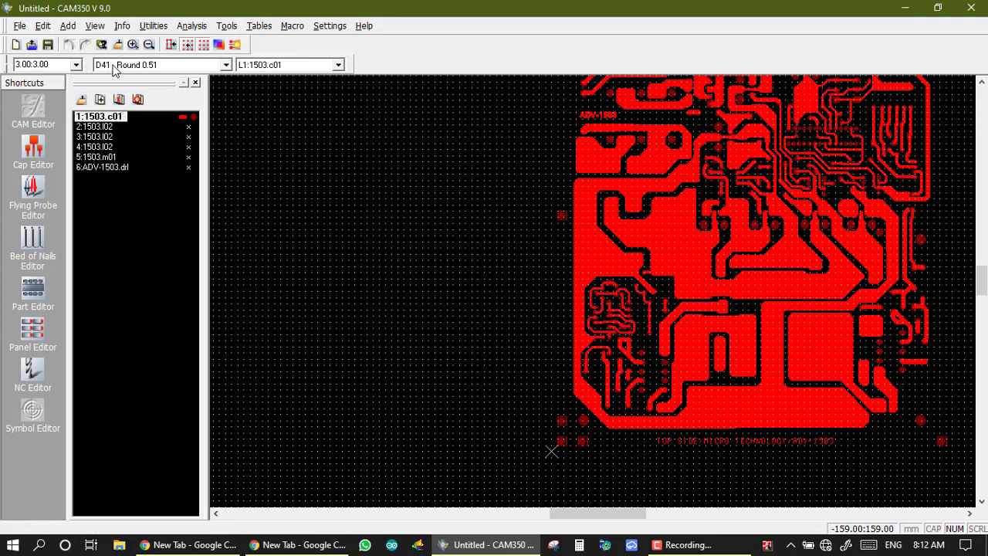
# Place a flash with aperture D43 Round 3.56 on layer L1:1503.c01 in the empty area beside the board, at about -39.00:129.00.
pyautogui.click(68, 26)
pyautogui.click(79, 40)
pyautogui.click(196, 68)
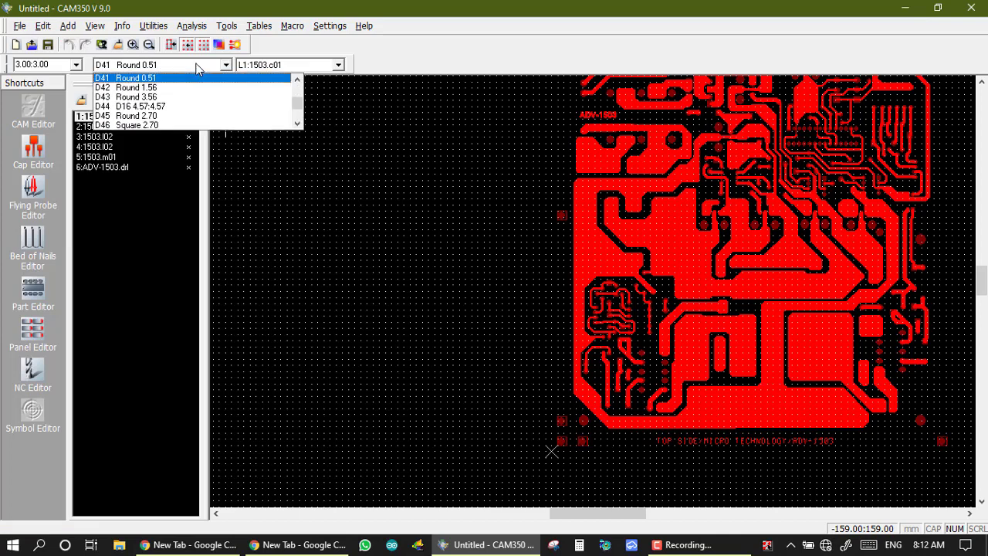
pyautogui.click(156, 98)
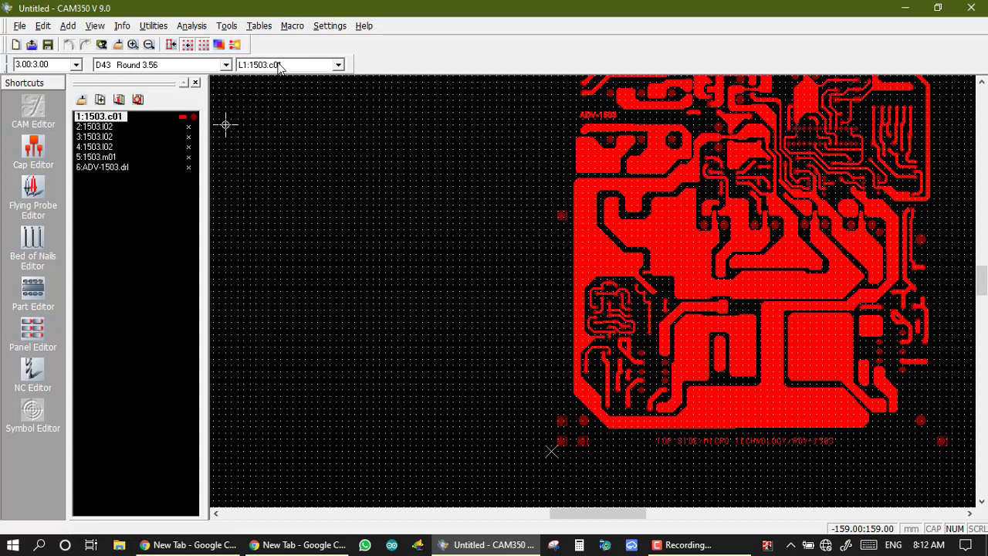
pyautogui.click(277, 66)
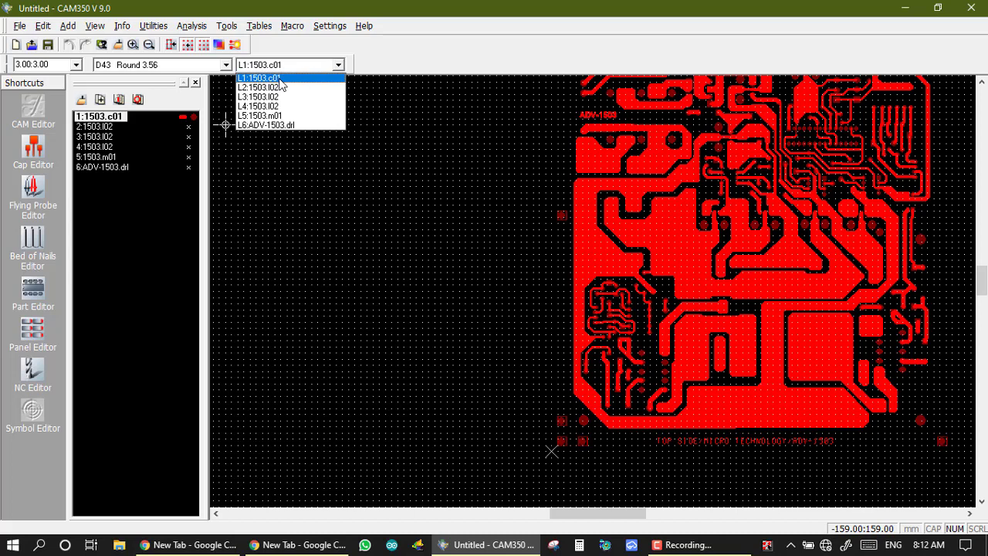
pyautogui.click(280, 79)
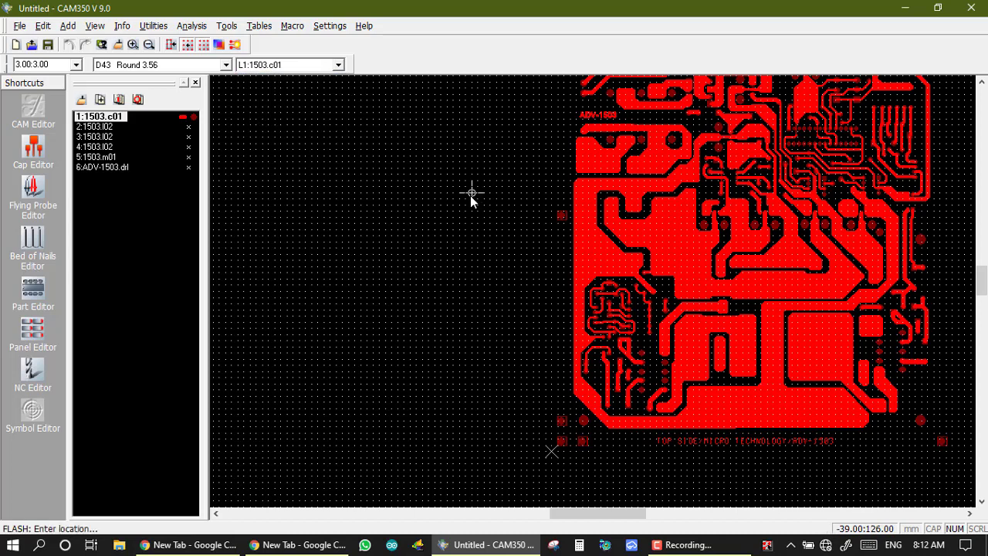
pyautogui.scroll(3, 470, 195)
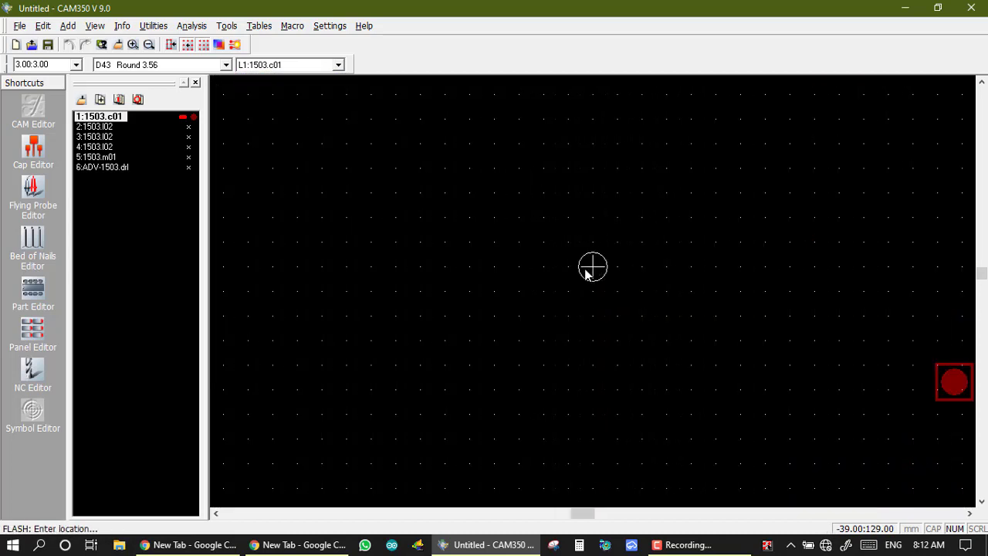
pyautogui.click(592, 266)
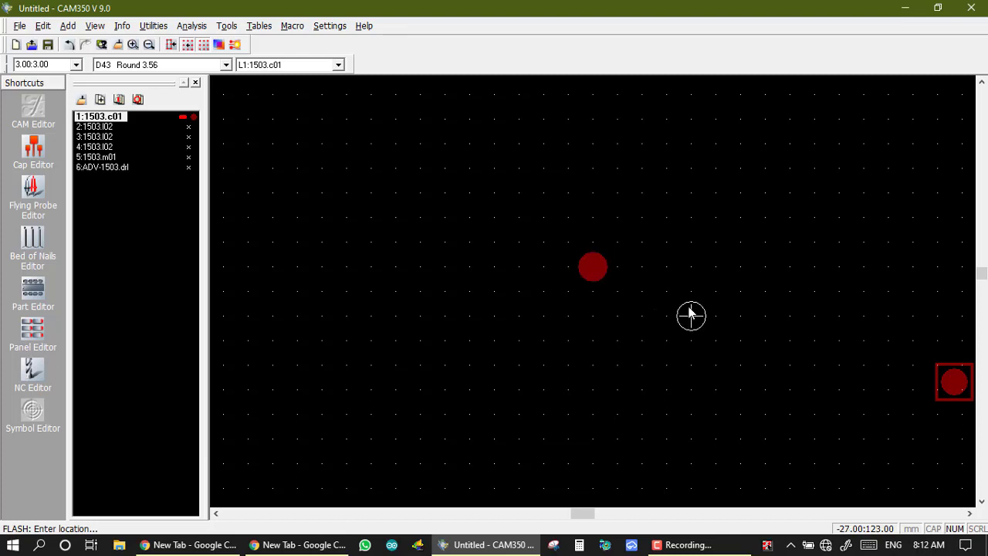
# Change the flash colour of layer 1 to cyan and place two more Round 3.56 flashes in the empty area beside the board.
pyautogui.click(192, 117)
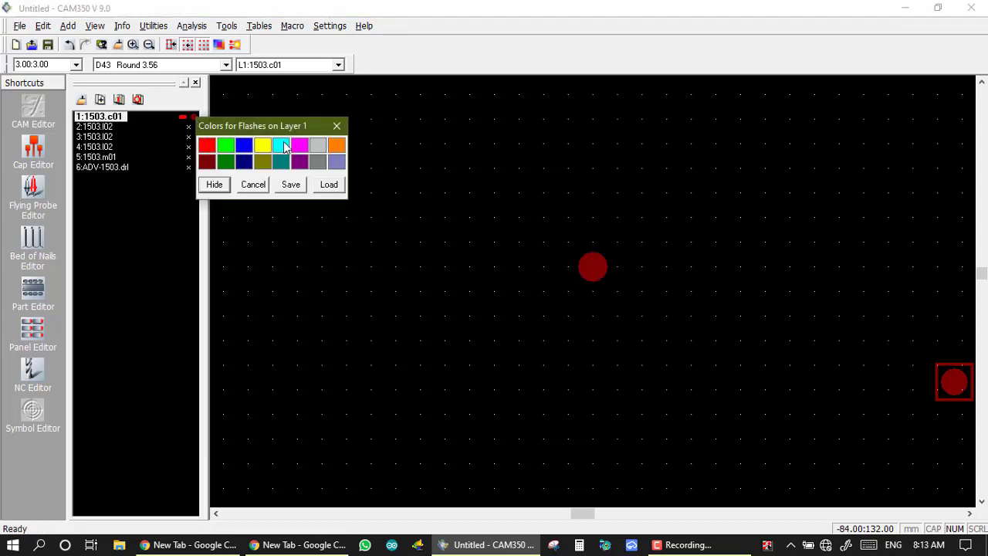
pyautogui.click(282, 146)
pyautogui.click(283, 147)
pyautogui.click(691, 267)
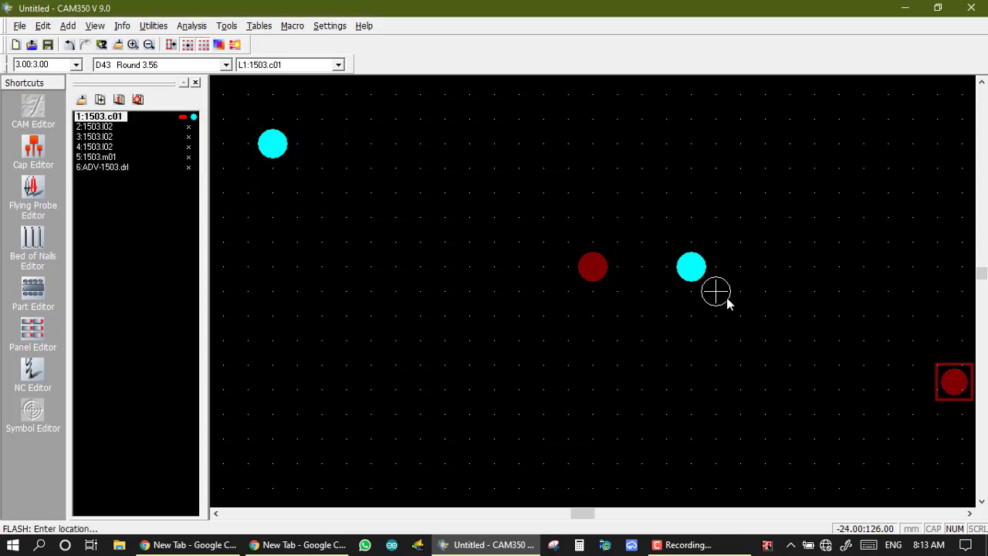
# Place a horizontal row of four Round 3.56 flashes, 3 mm apart, just above the square target at the board's upper-left corner.
pyautogui.scroll(-1, 681, 267)
pyautogui.scroll(-1, 732, 343)
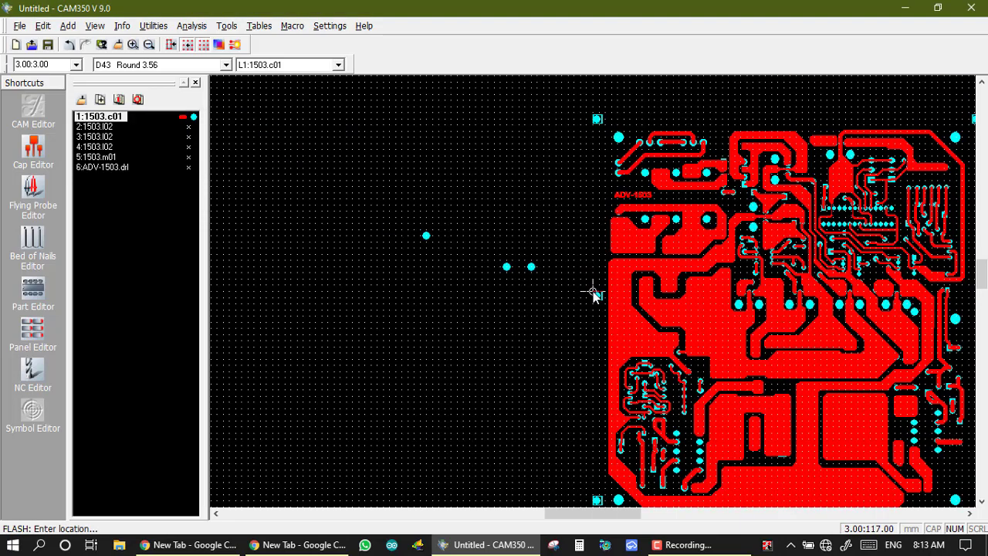
pyautogui.scroll(1, 596, 180)
pyautogui.scroll(1, 591, 289)
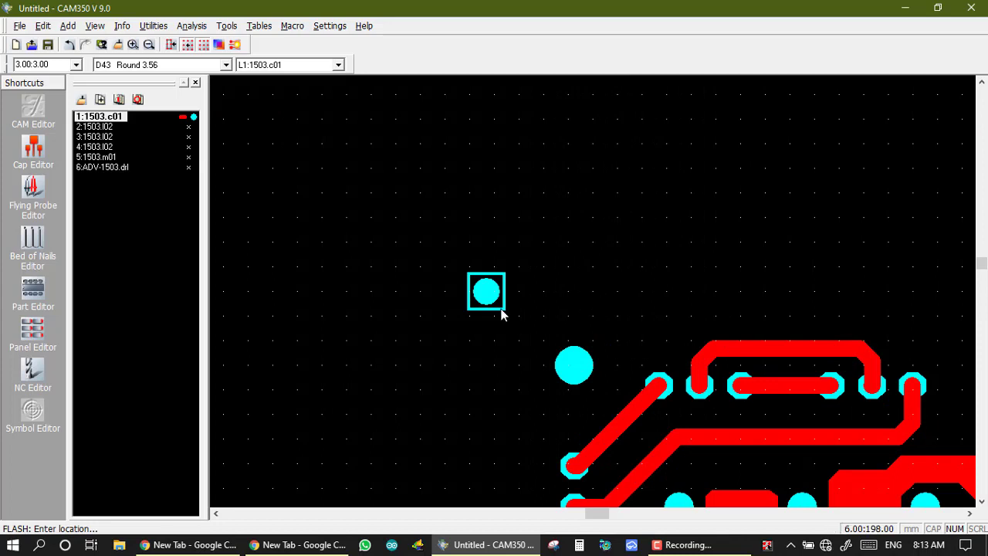
pyautogui.click(467, 243)
pyautogui.click(493, 242)
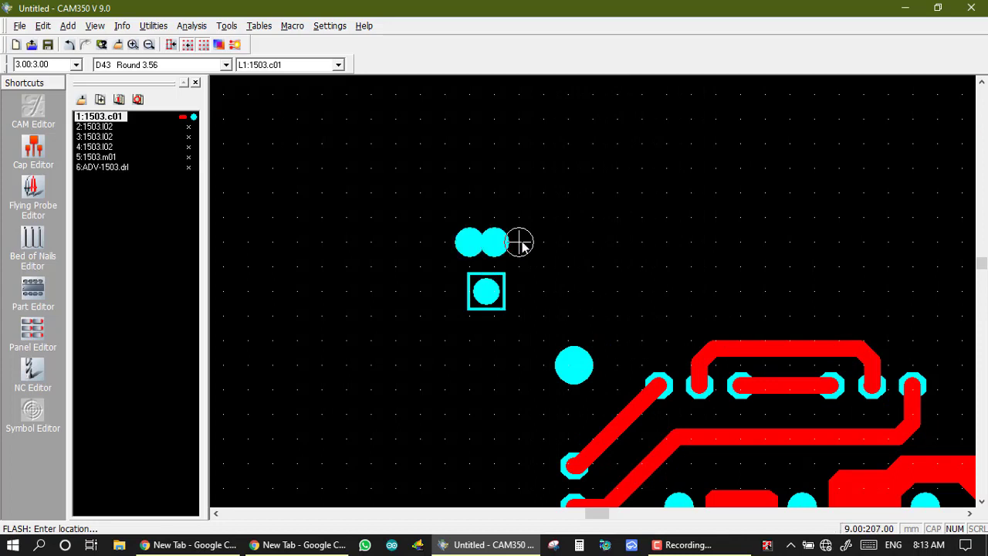
pyautogui.click(519, 242)
pyautogui.click(544, 242)
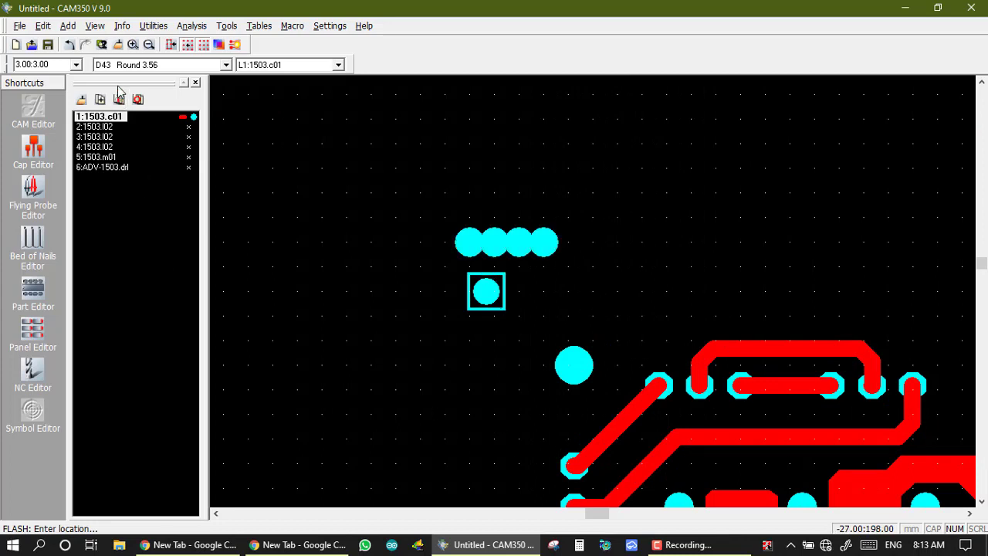
# Place four flashes with aperture D14 Square 2.00, 3 mm apart, continuing the row of round flashes above the board's upper-left corner.
pyautogui.click(68, 26)
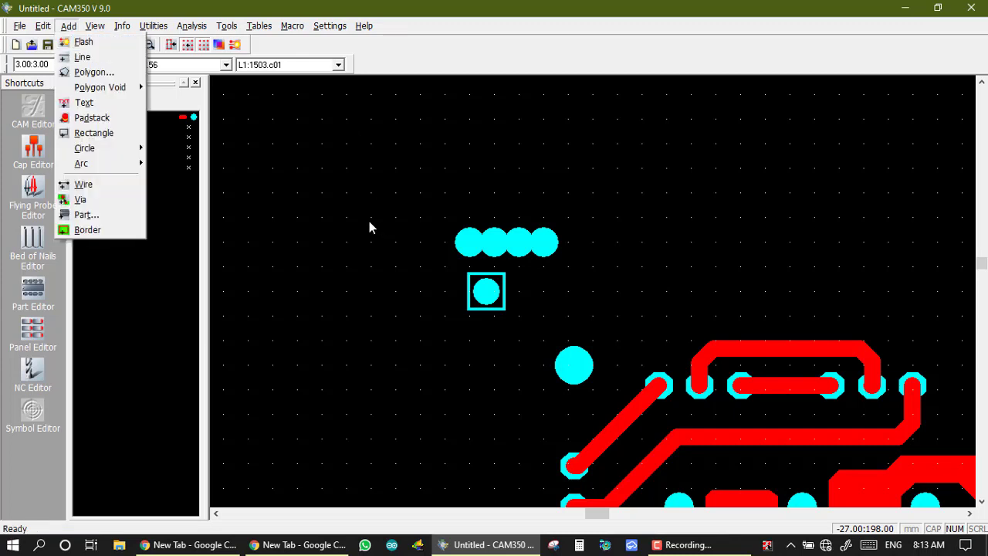
pyautogui.press('f')
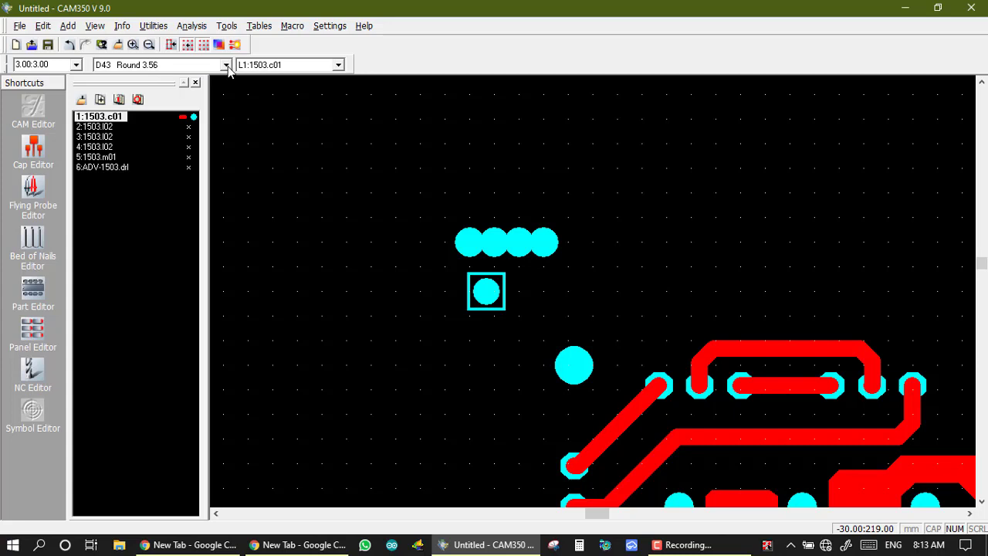
pyautogui.click(68, 26)
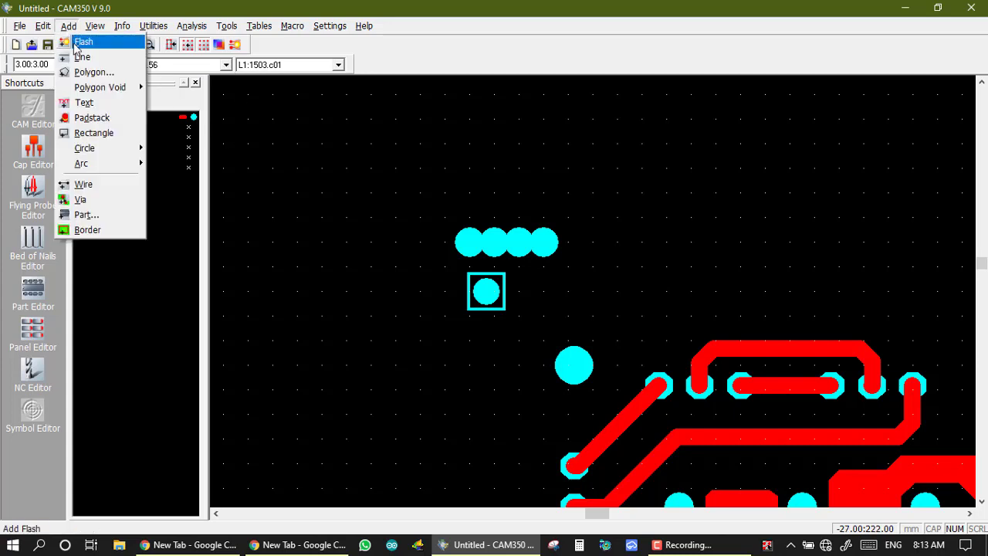
pyautogui.click(79, 43)
pyautogui.click(221, 66)
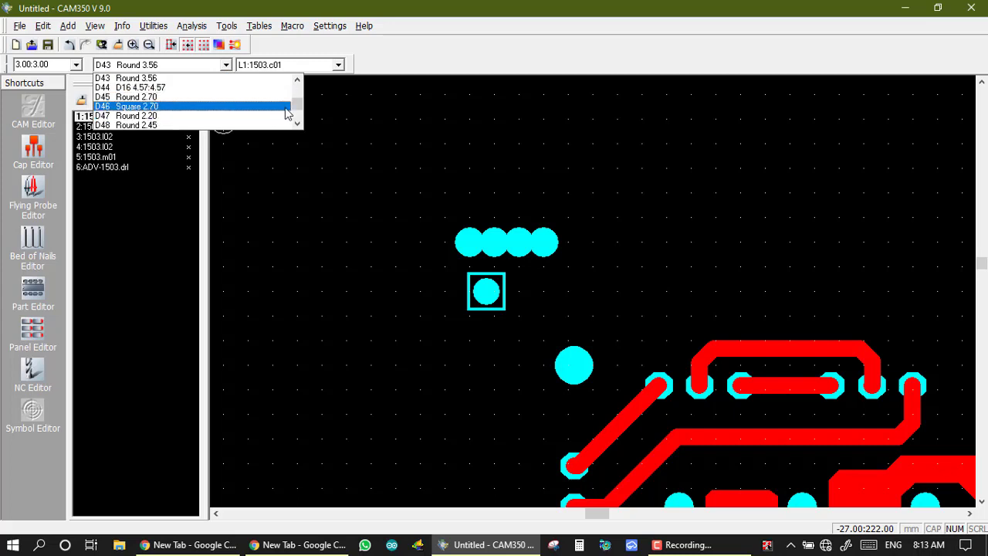
pyautogui.scroll(-7, 294, 109)
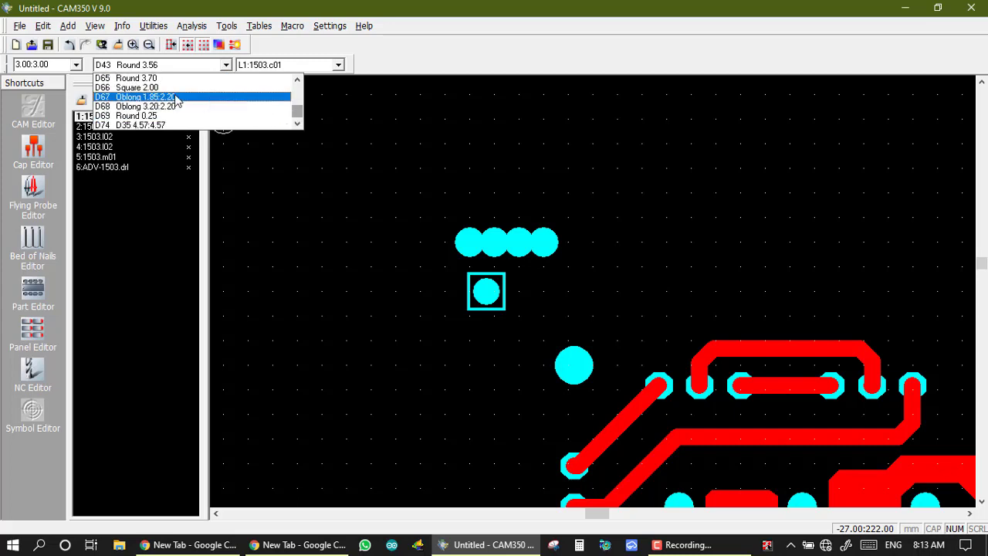
pyautogui.moveTo(300, 114); pyautogui.dragTo(298, 89)
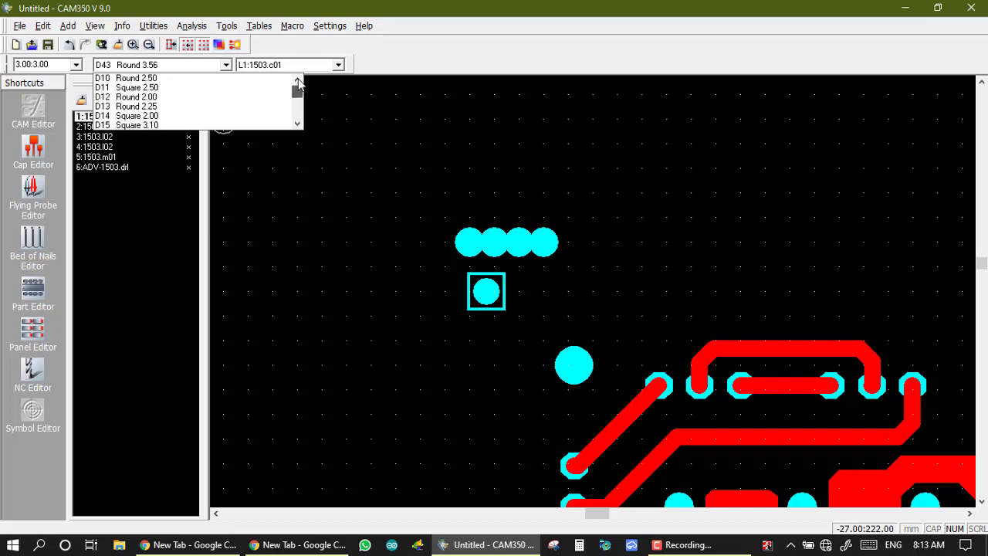
pyautogui.click(135, 114)
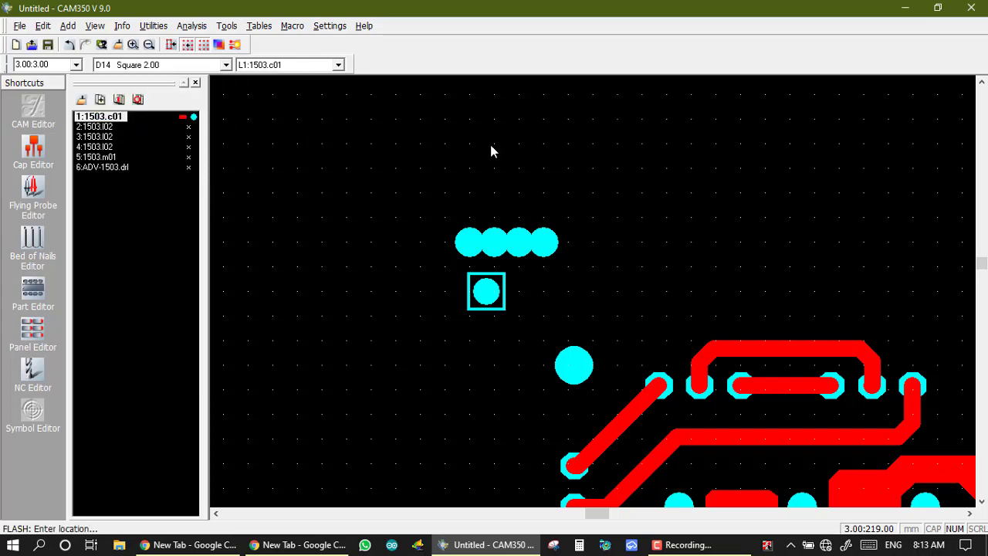
pyautogui.click(567, 242)
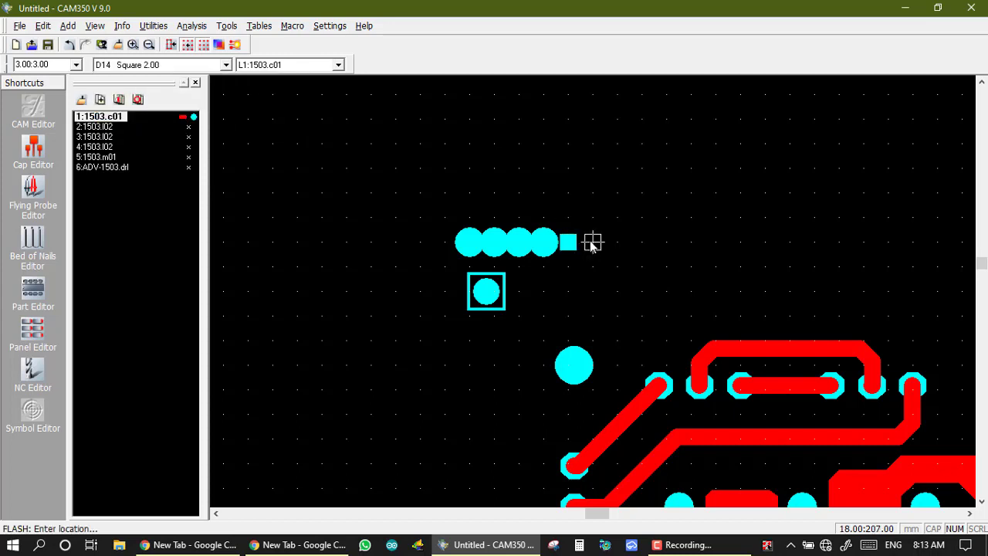
pyautogui.click(593, 242)
pyautogui.click(618, 242)
pyautogui.click(642, 243)
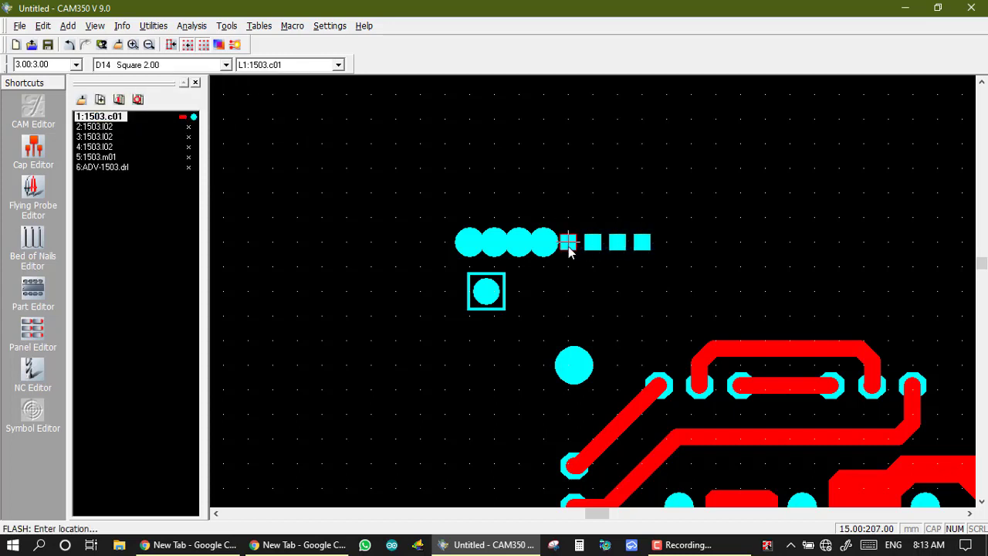
# Place two flashes with aperture D67 Oblong 1.85:2.20, 3 mm apart, at the end of the row of square flashes.
pyautogui.click(162, 67)
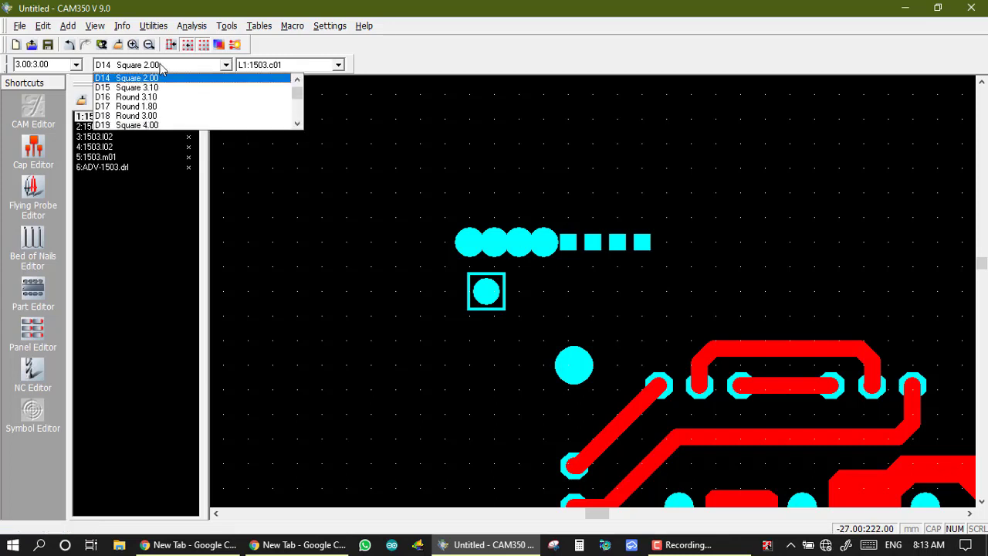
pyautogui.moveTo(297, 92); pyautogui.dragTo(298, 116)
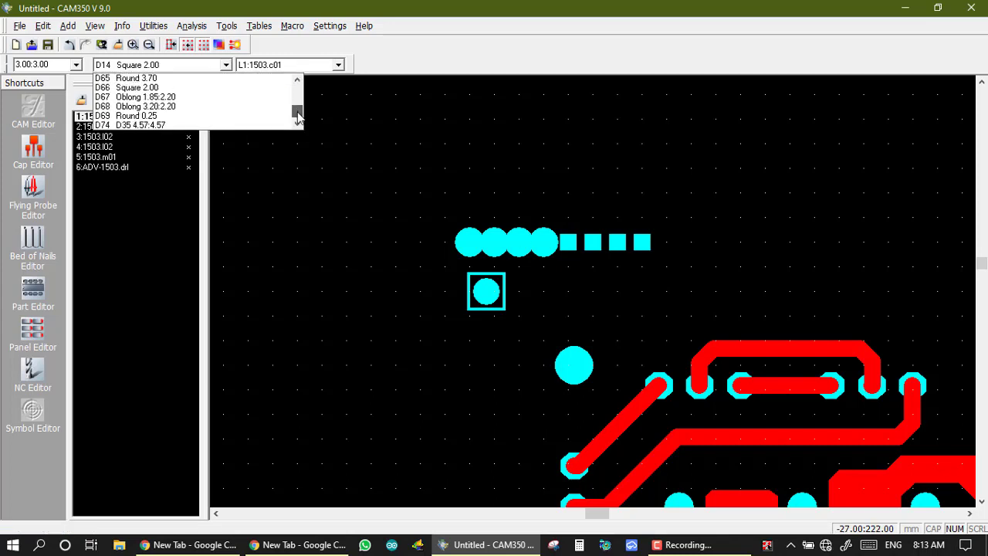
pyautogui.click(154, 97)
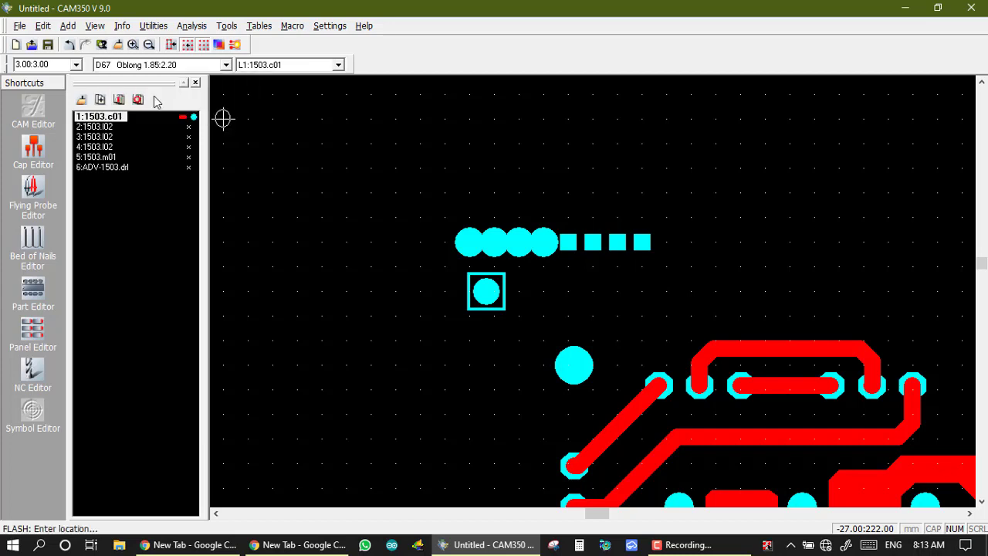
pyautogui.click(666, 242)
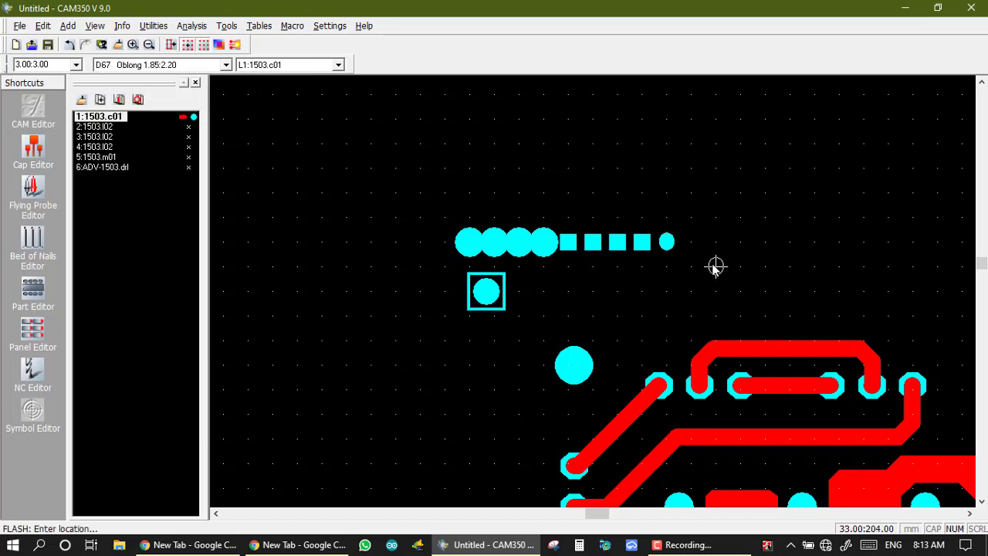
pyautogui.click(691, 243)
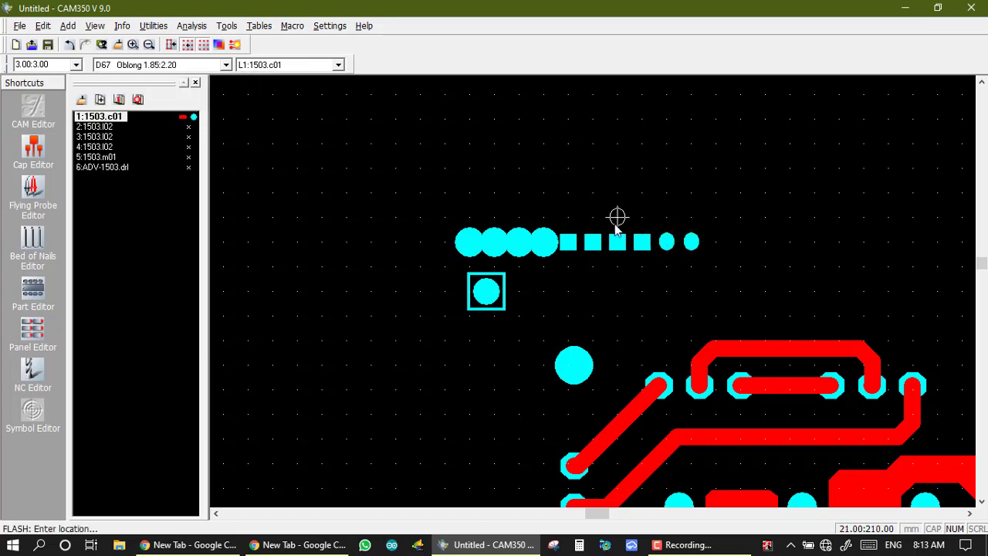
pyautogui.scroll(3, 693, 245)
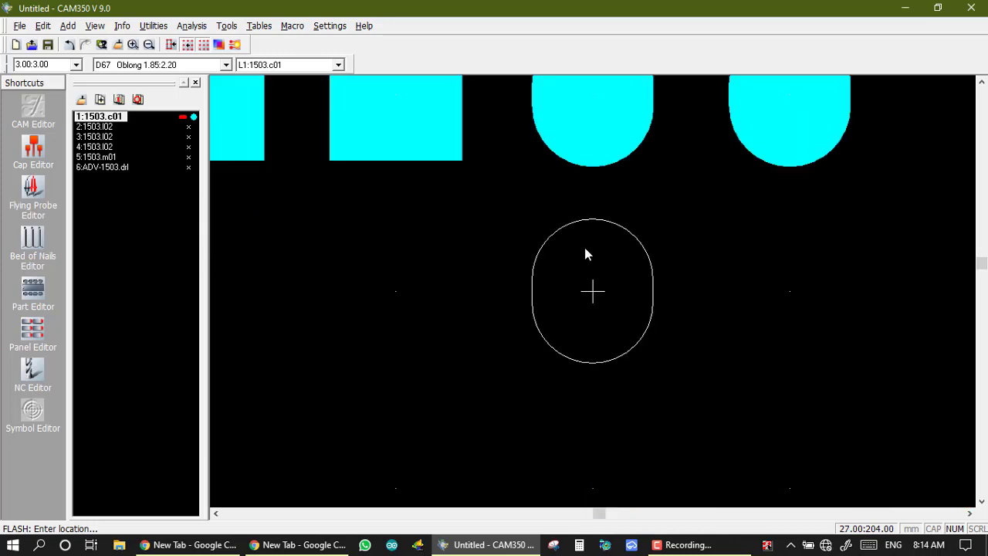
pyautogui.scroll(-1, 583, 243)
pyautogui.scroll(1, 593, 283)
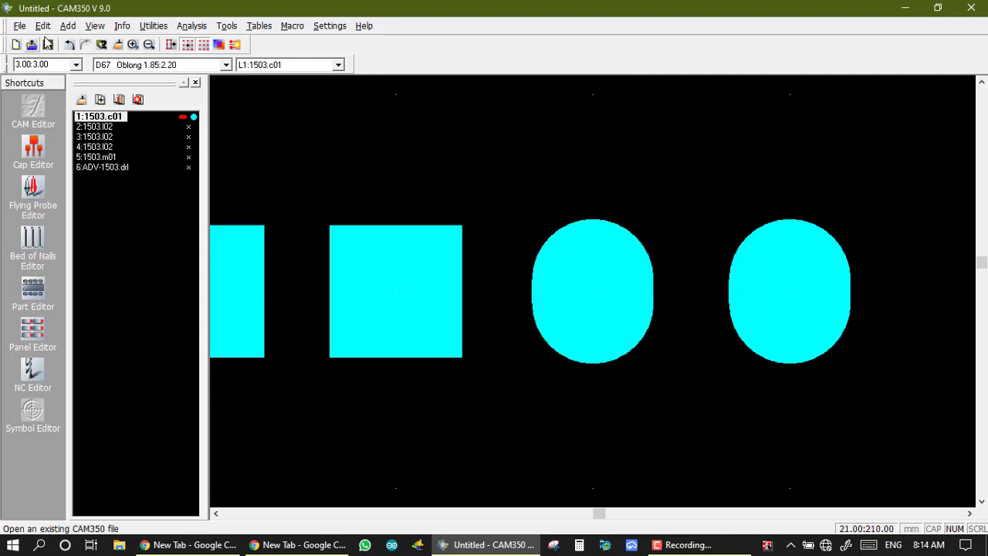
pyautogui.click(67, 26)
pyautogui.click(80, 42)
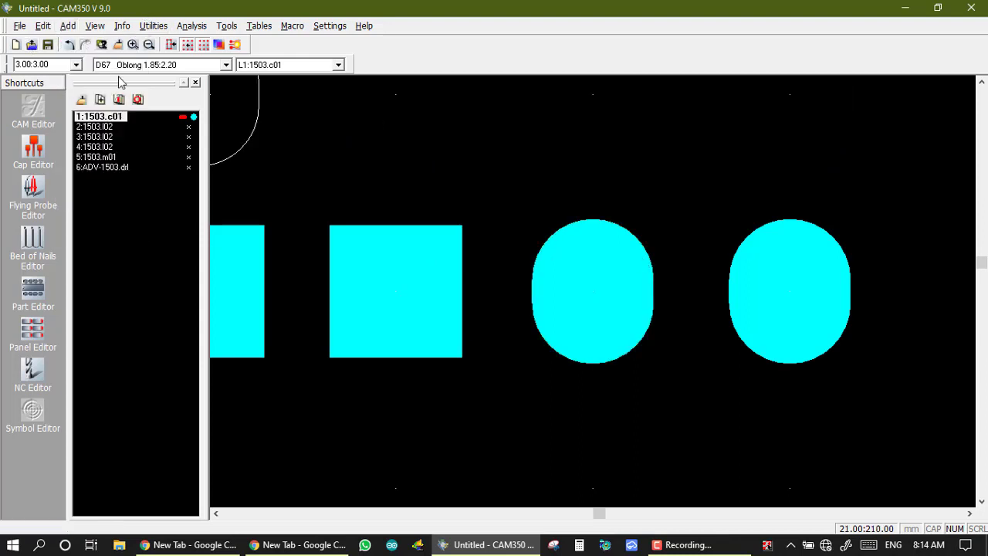
pyautogui.click(173, 67)
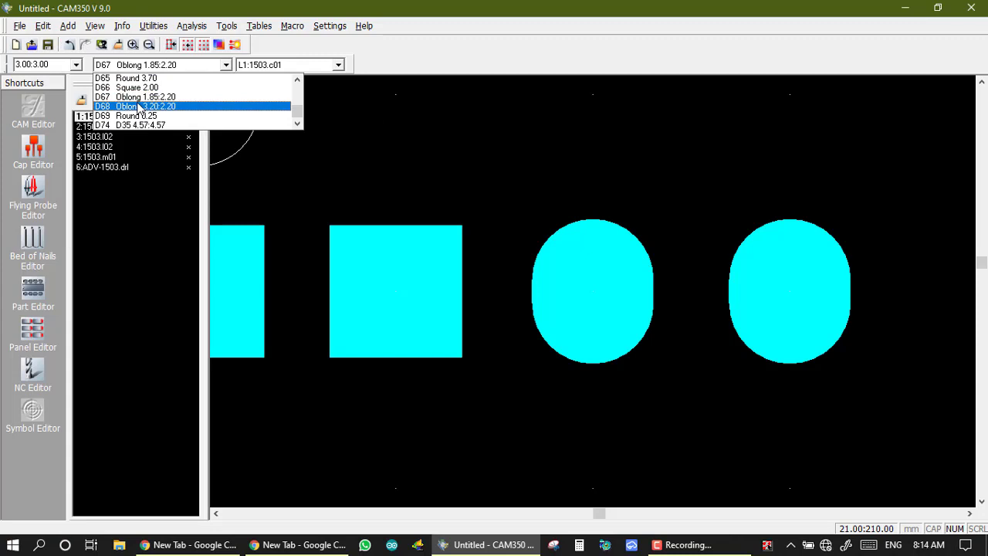
pyautogui.click(483, 128)
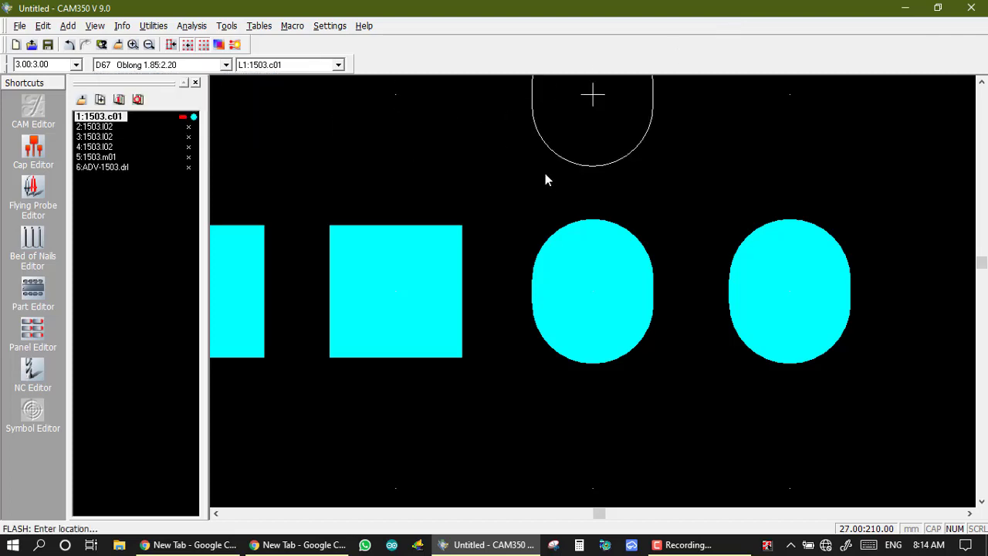
pyautogui.press('Home')
pyautogui.press('Escape')
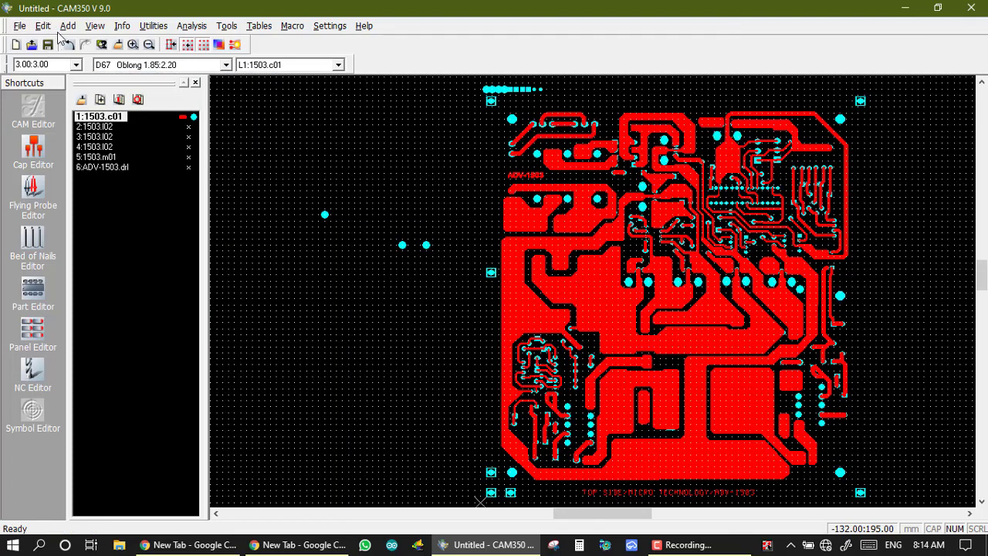
# Try to add a line with the D67 Oblong 1.85:2.20 aperture.
pyautogui.click(66, 27)
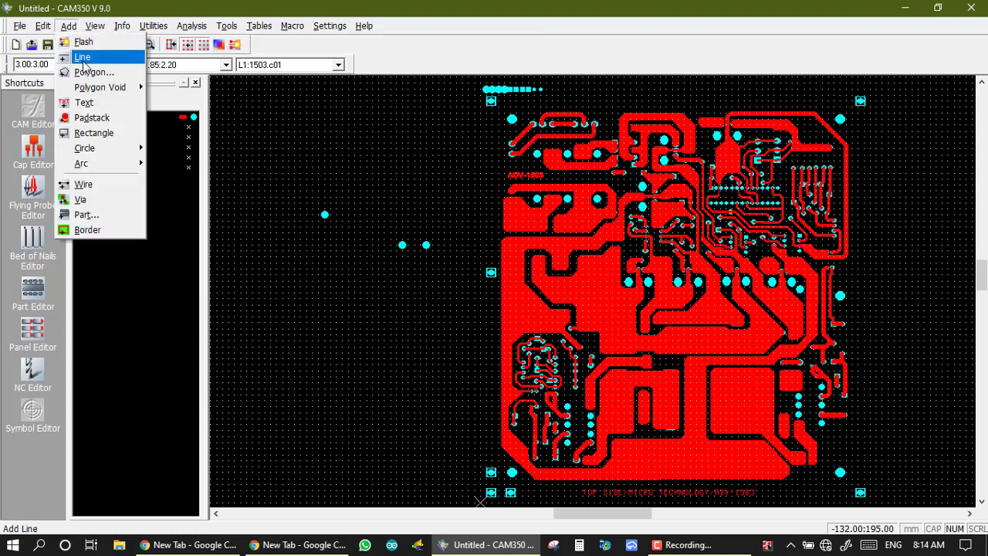
pyautogui.click(83, 61)
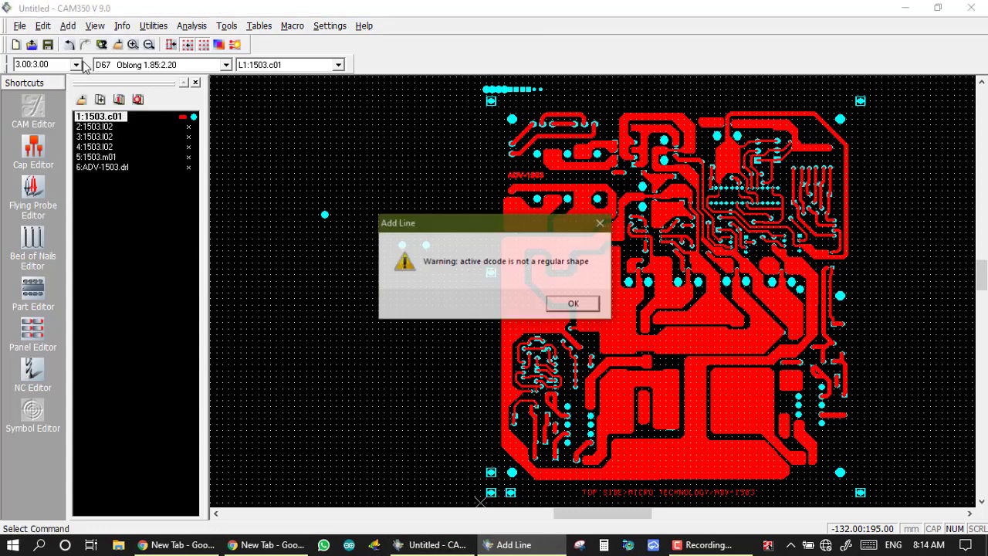
pyautogui.click(573, 304)
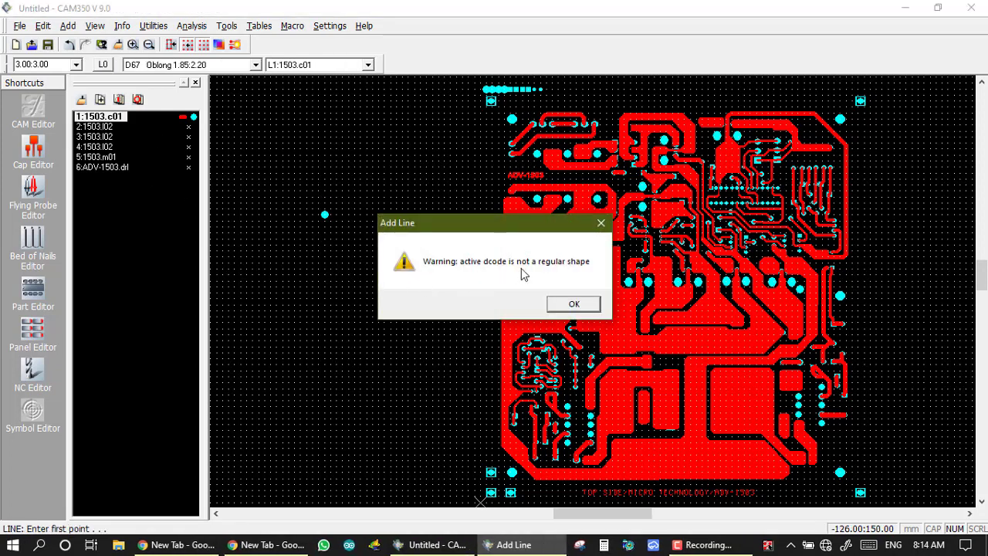
pyautogui.click(574, 305)
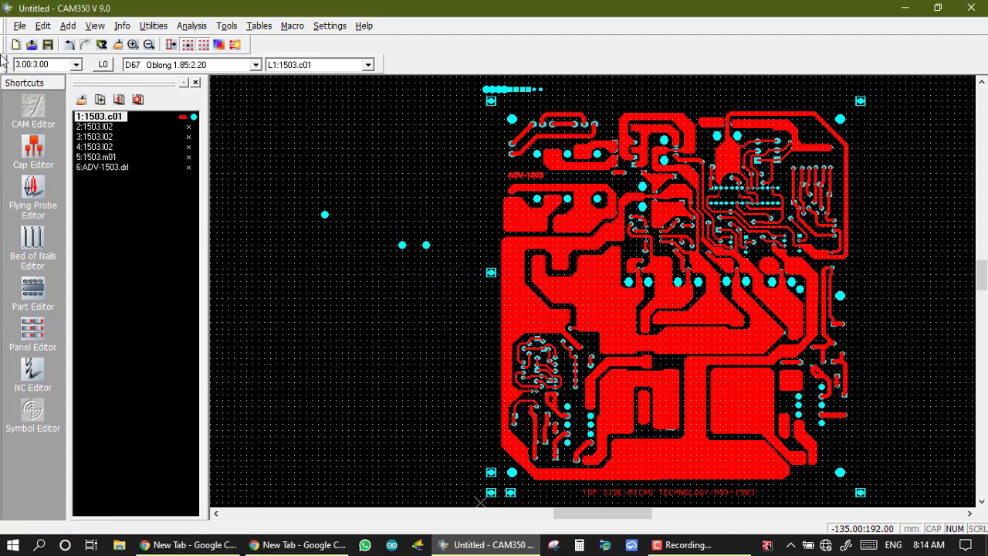
# Draw a closed six-segment line outline with aperture D12 Round 2.00 in the empty area beside the board, starting at about -81.00:192.00.
pyautogui.click(68, 25)
pyautogui.moveTo(95, 26)
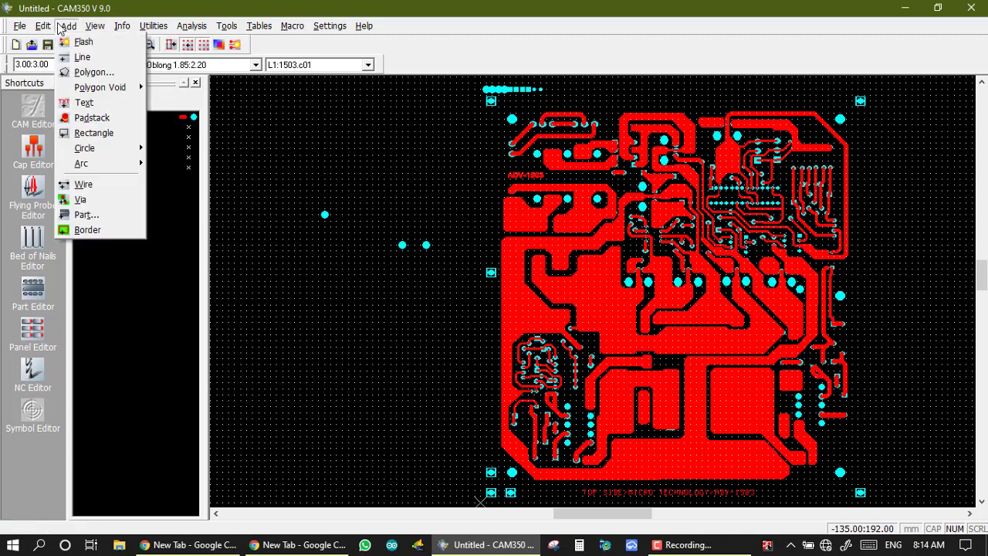
pyautogui.click(84, 57)
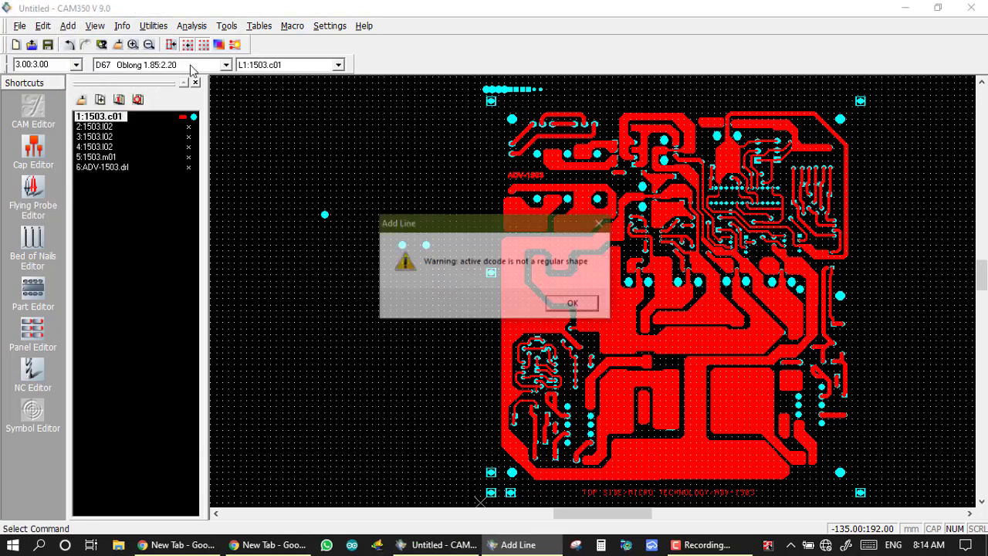
pyautogui.click(557, 303)
pyautogui.click(255, 65)
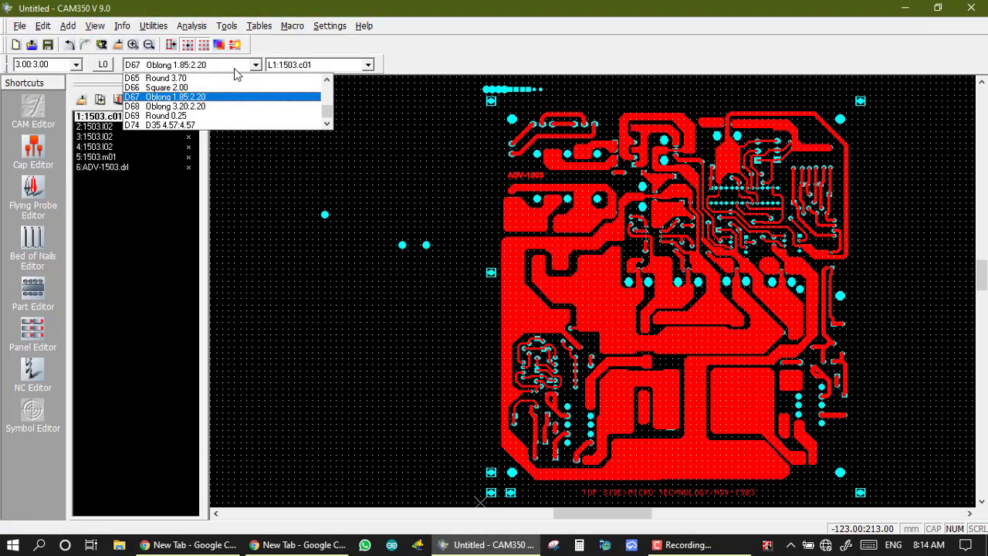
pyautogui.moveTo(327, 116); pyautogui.dragTo(327, 82)
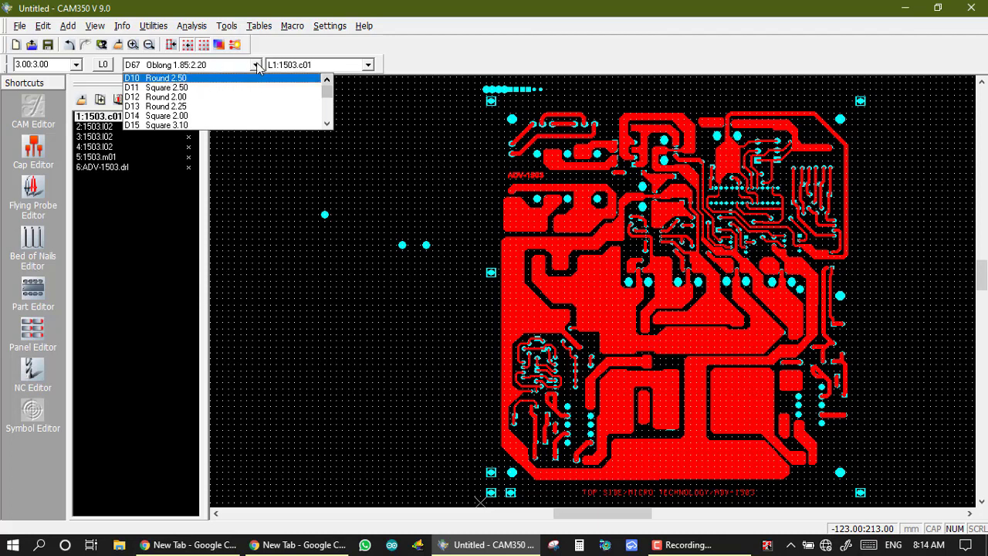
pyautogui.click(177, 97)
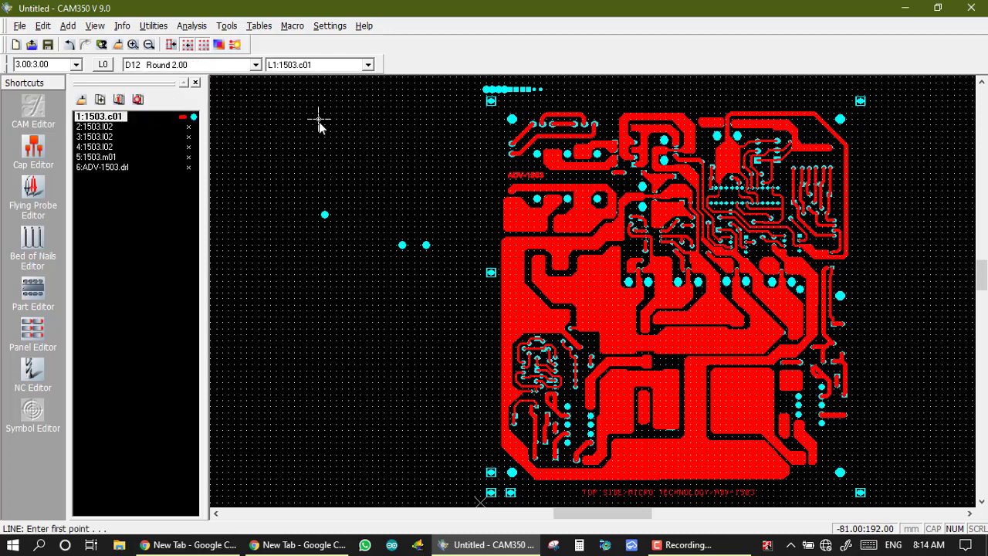
pyautogui.click(318, 120)
pyautogui.click(396, 190)
pyautogui.click(402, 312)
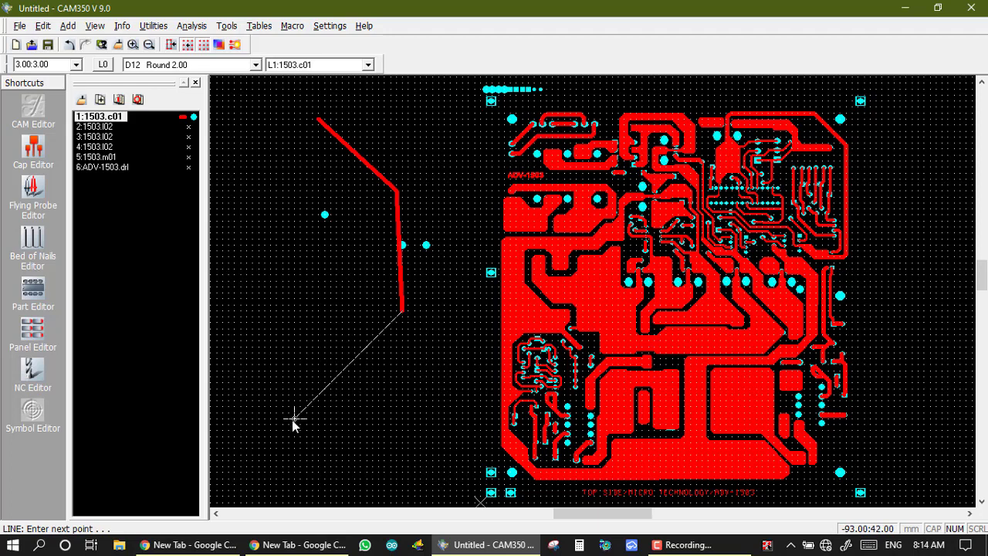
pyautogui.click(293, 418)
pyautogui.click(287, 250)
pyautogui.click(258, 136)
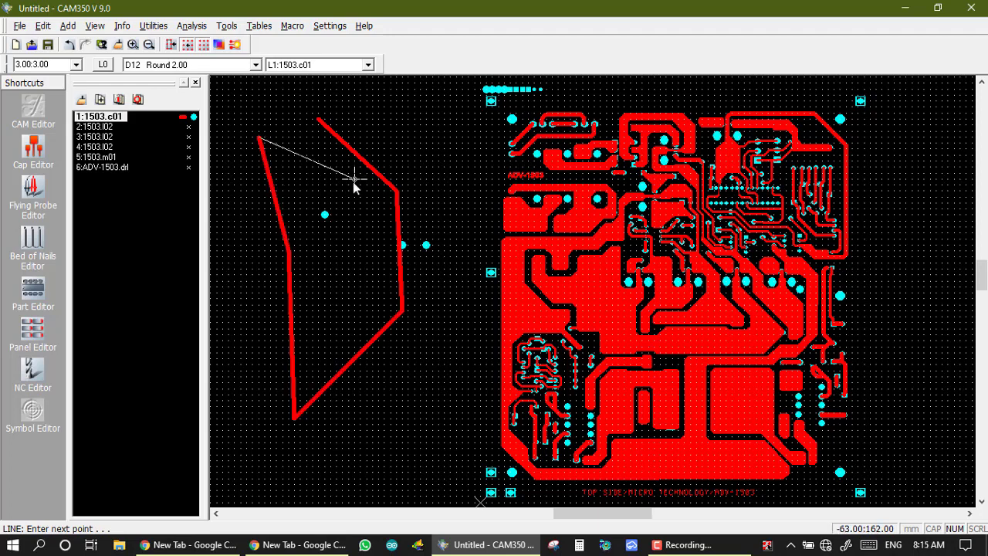
pyautogui.click(318, 119)
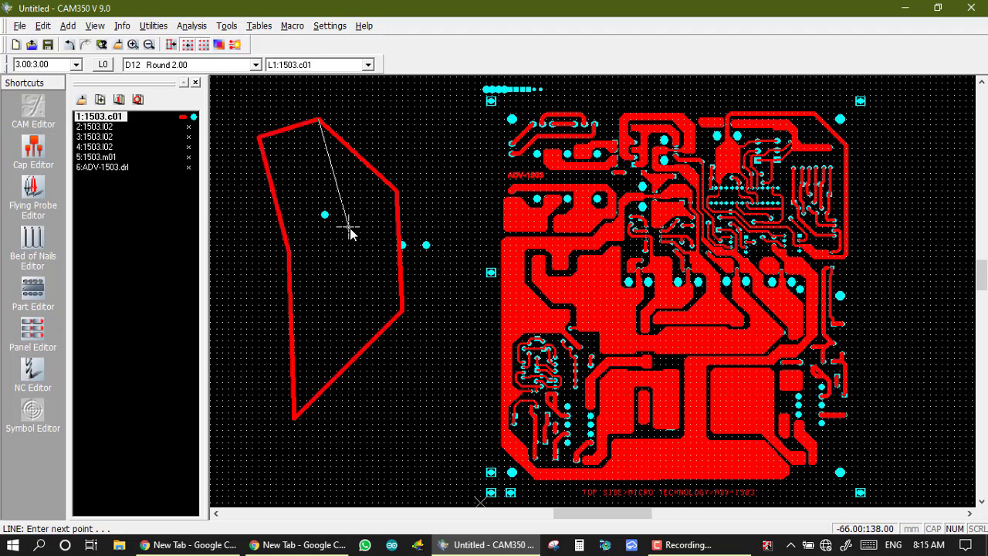
# Draw a closed six-segment line outline with aperture D64 Round 4.80 inside the existing D12 outline beside the board.
pyautogui.click(236, 68)
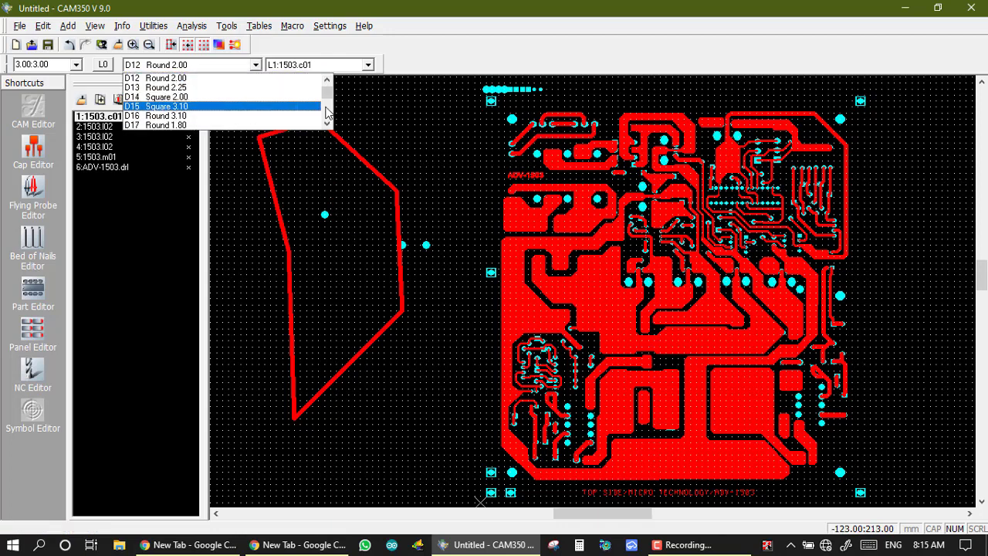
pyautogui.moveTo(327, 93); pyautogui.dragTo(328, 116)
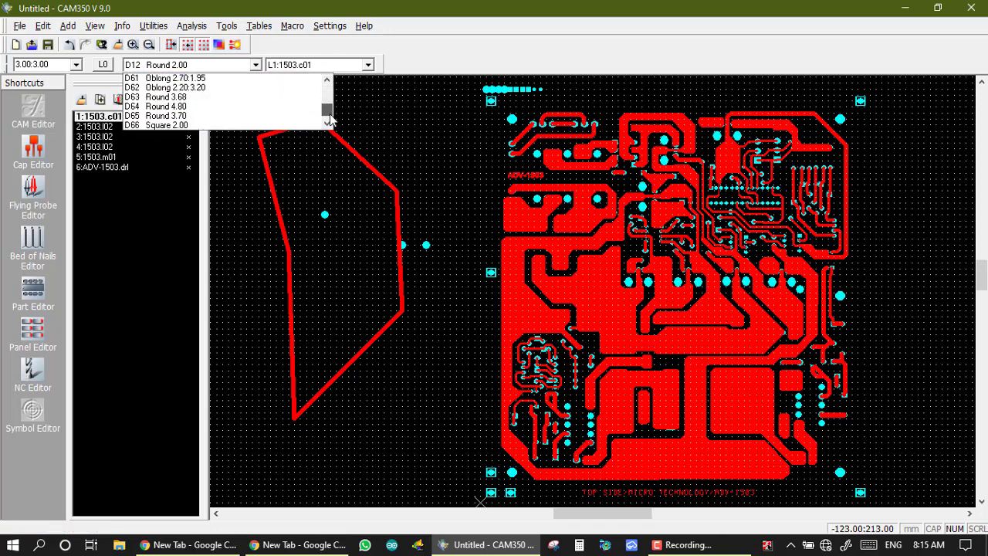
pyautogui.click(189, 107)
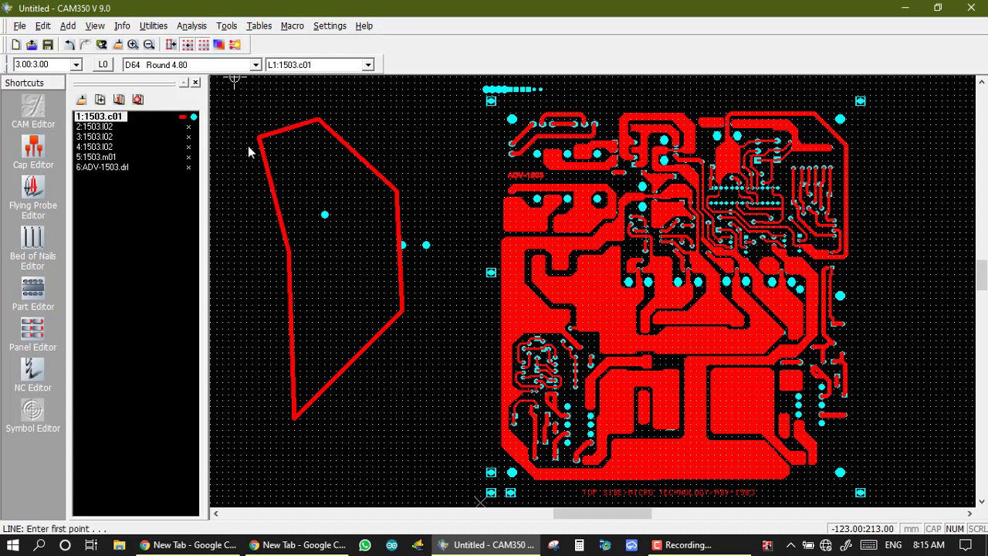
pyautogui.click(291, 154)
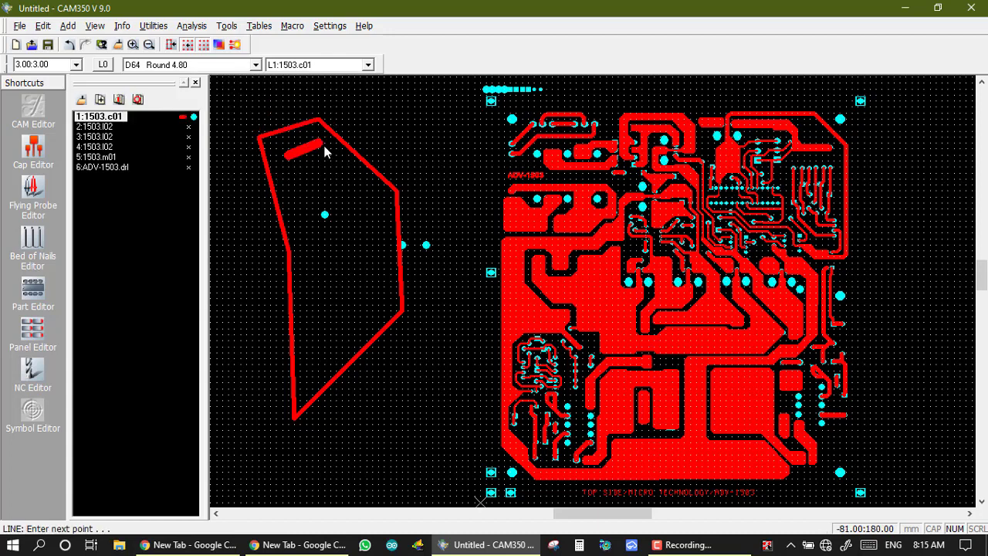
pyautogui.click(323, 147)
pyautogui.click(367, 186)
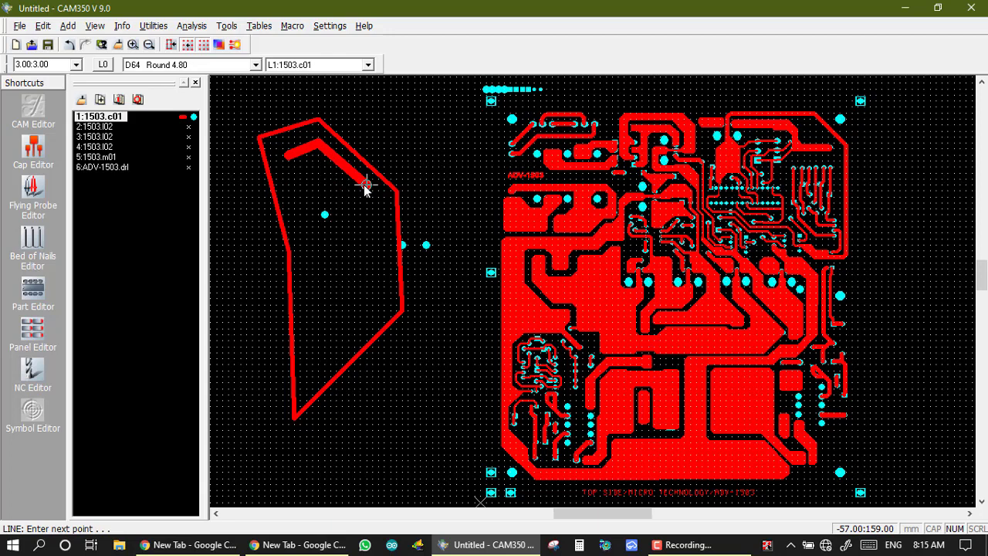
pyautogui.click(366, 245)
pyautogui.click(336, 312)
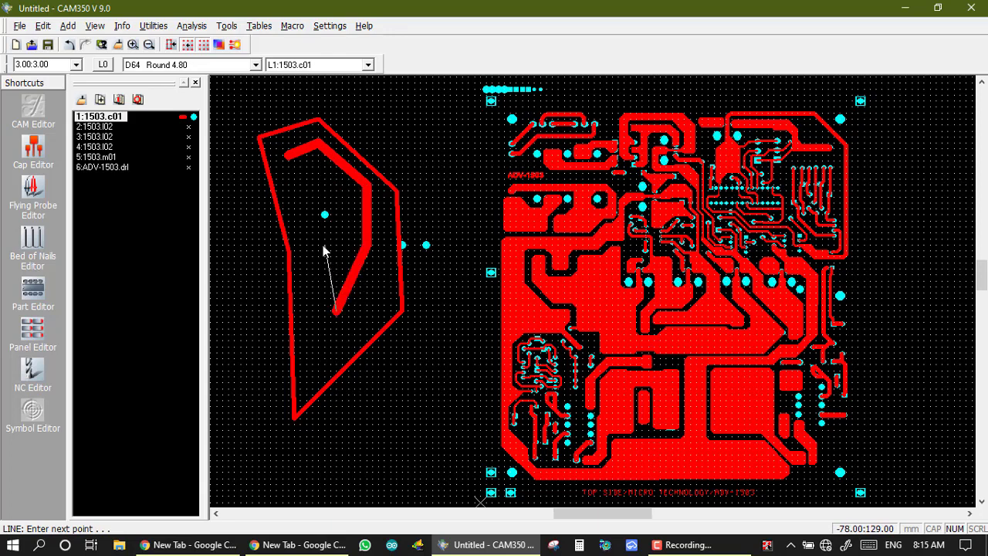
pyautogui.click(324, 246)
pyautogui.click(286, 154)
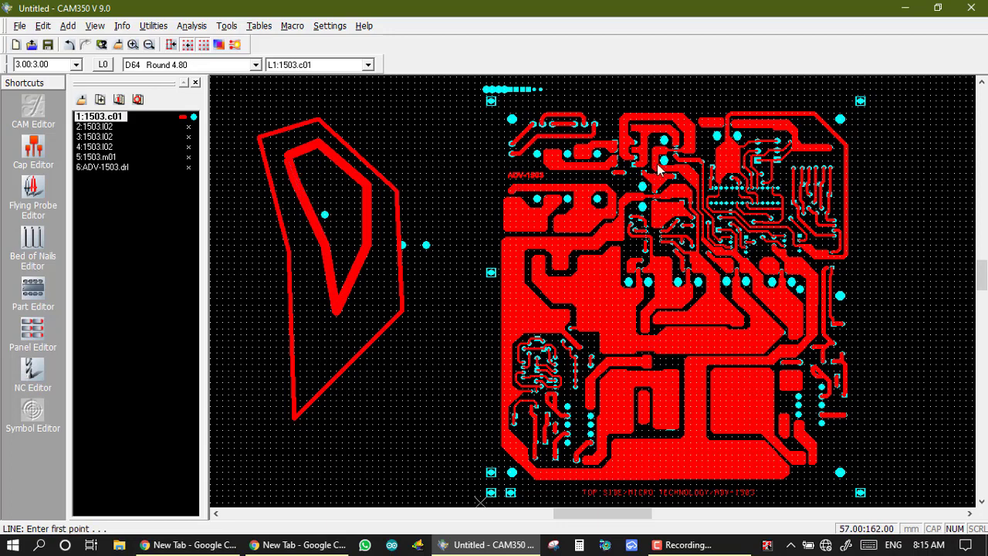
pyautogui.rightClick(566, 209)
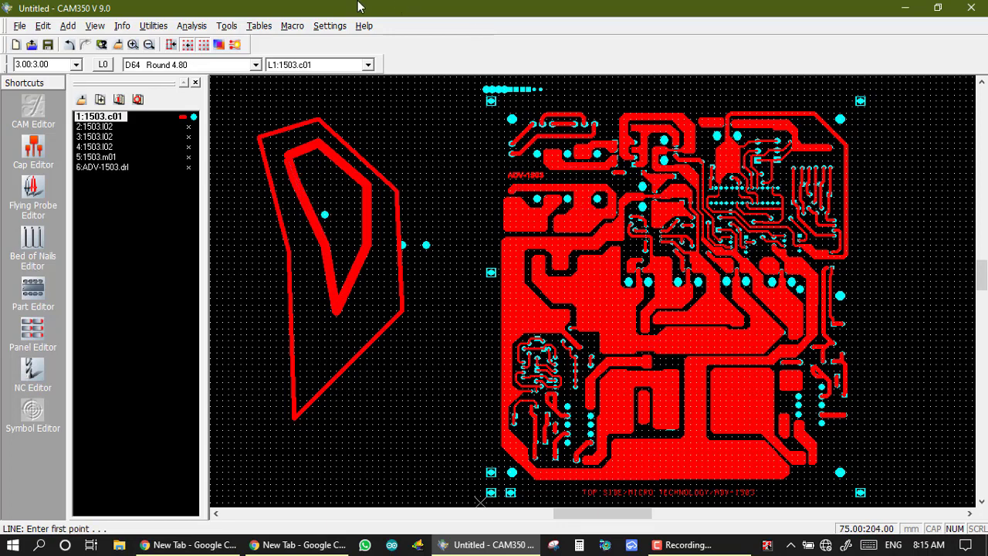
pyautogui.click(66, 27)
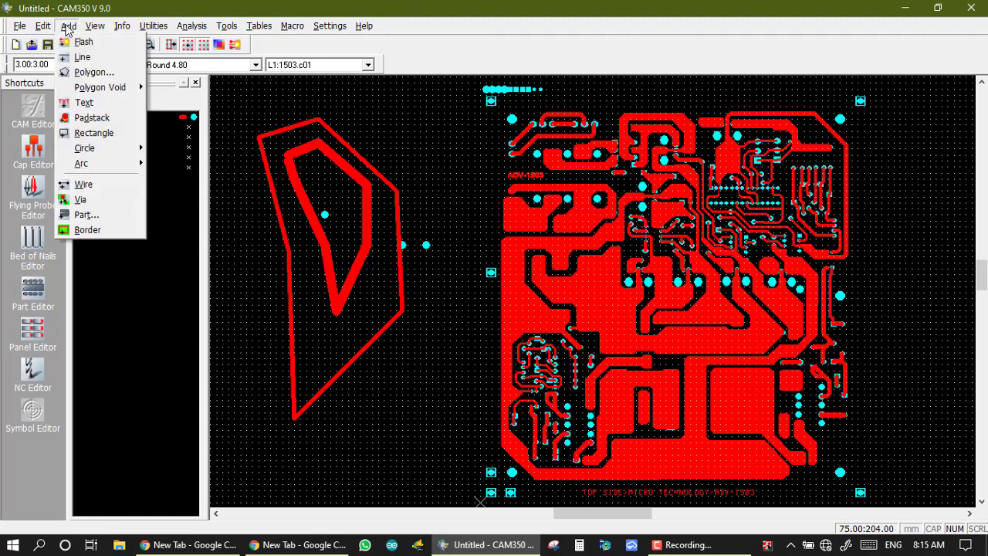
pyautogui.click(87, 73)
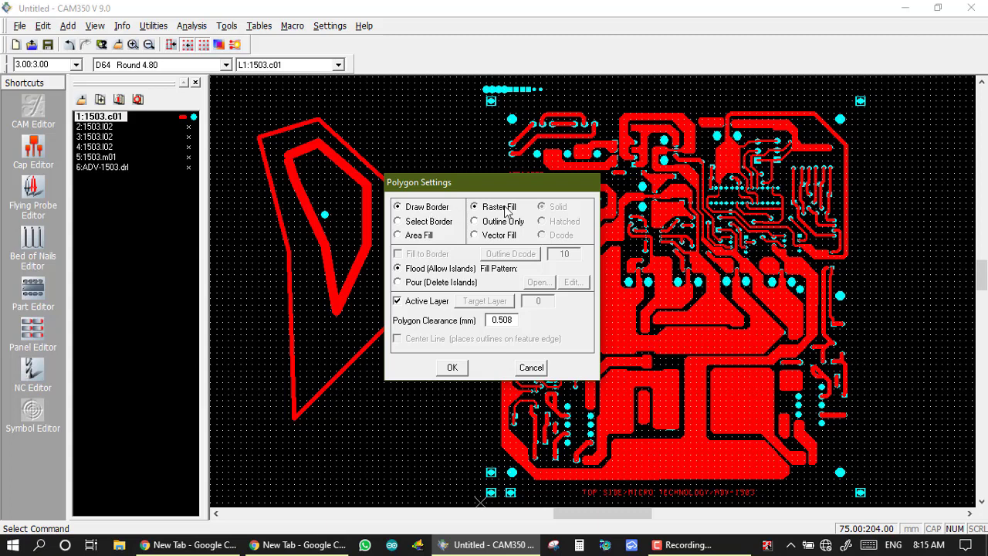
pyautogui.click(452, 368)
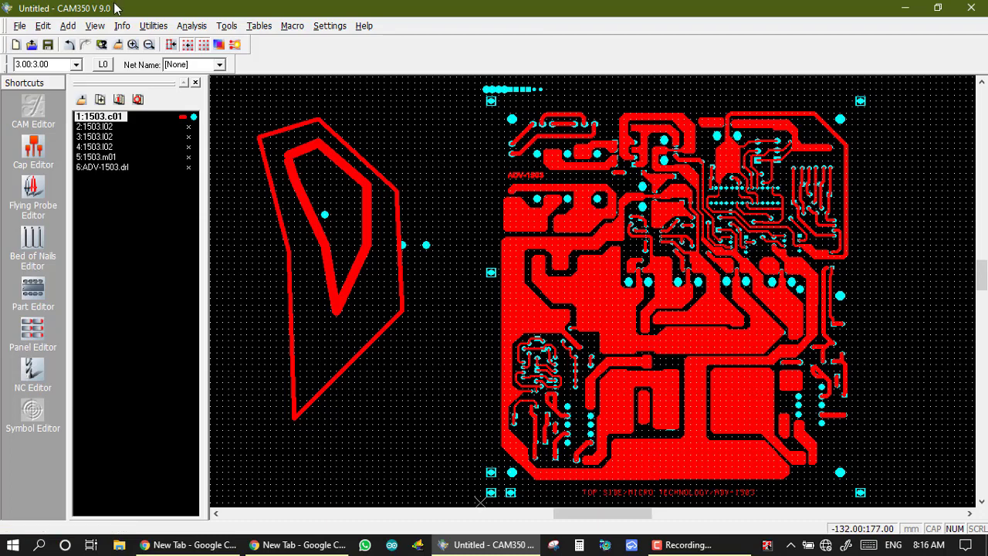
# Add a raster-filled, five-cornered arrowhead polygon with a drawn border on the active layer, just below the line outlines.
pyautogui.click(68, 25)
pyautogui.click(77, 71)
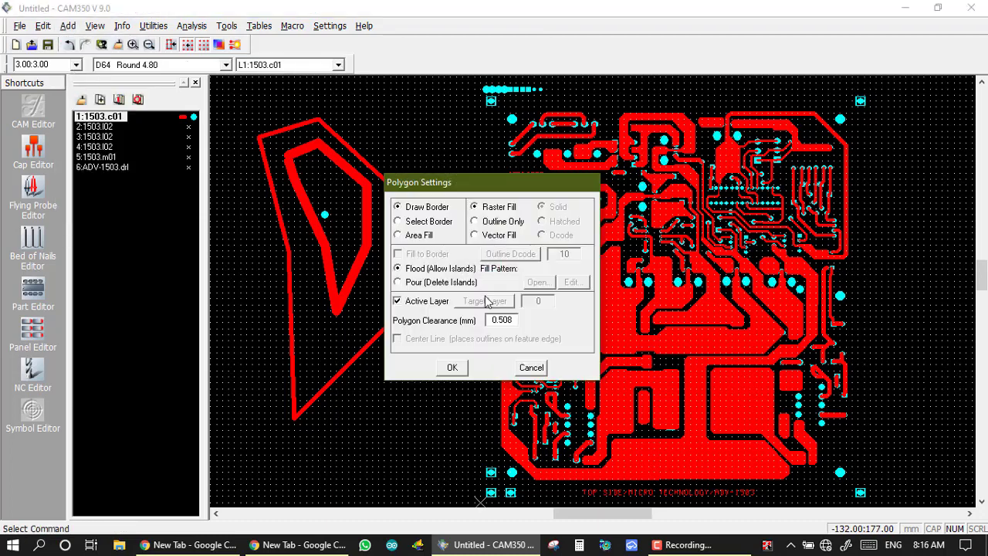
pyautogui.click(451, 367)
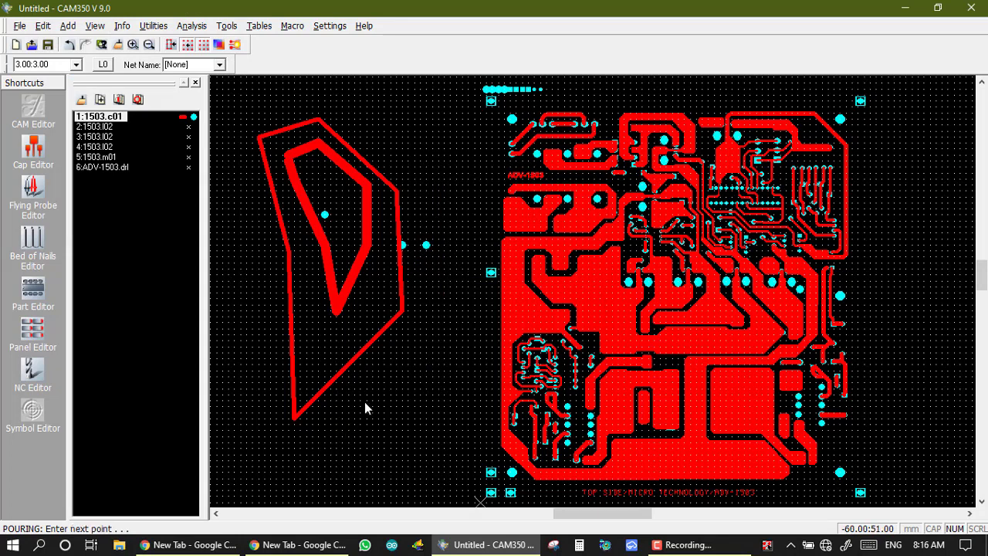
pyautogui.click(378, 383)
pyautogui.click(421, 494)
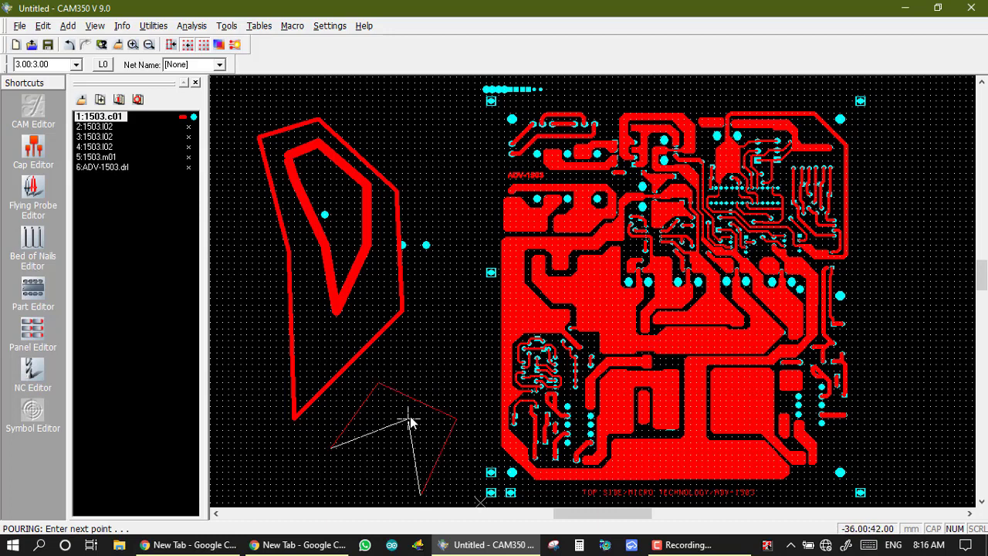
pyautogui.click(329, 445)
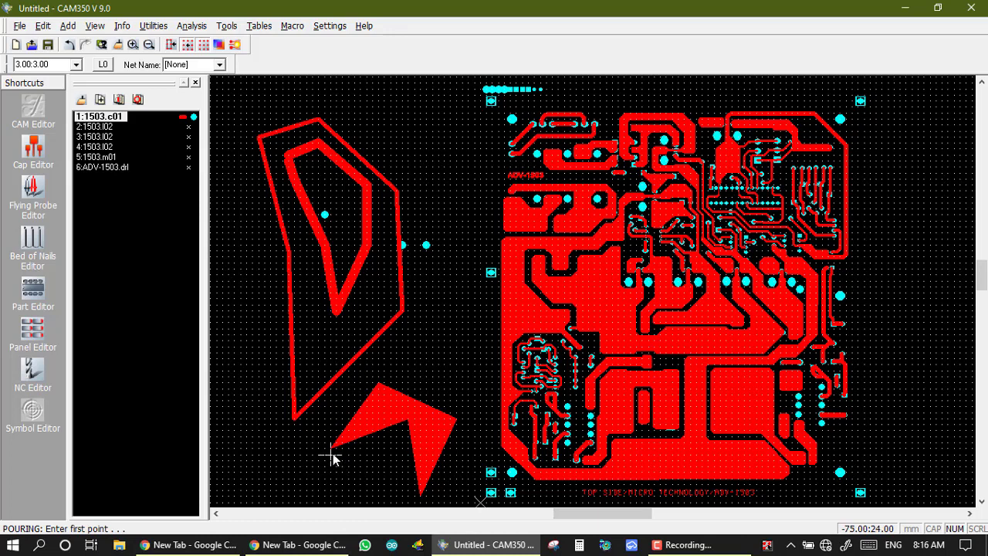
# Draw a two-segment chevron line with aperture D64 Round 4.80 following the notch of the filled arrowhead polygon.
pyautogui.click(67, 26)
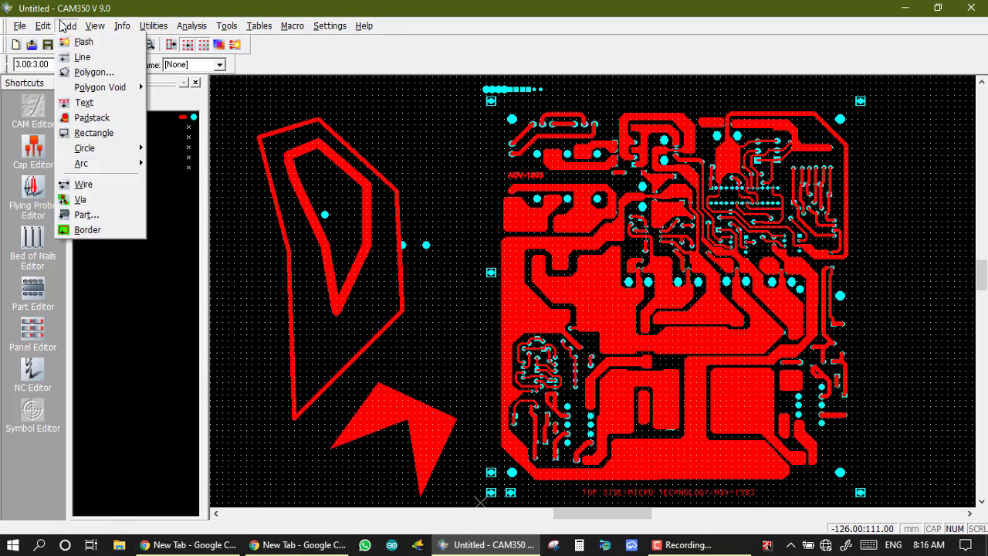
pyautogui.click(79, 57)
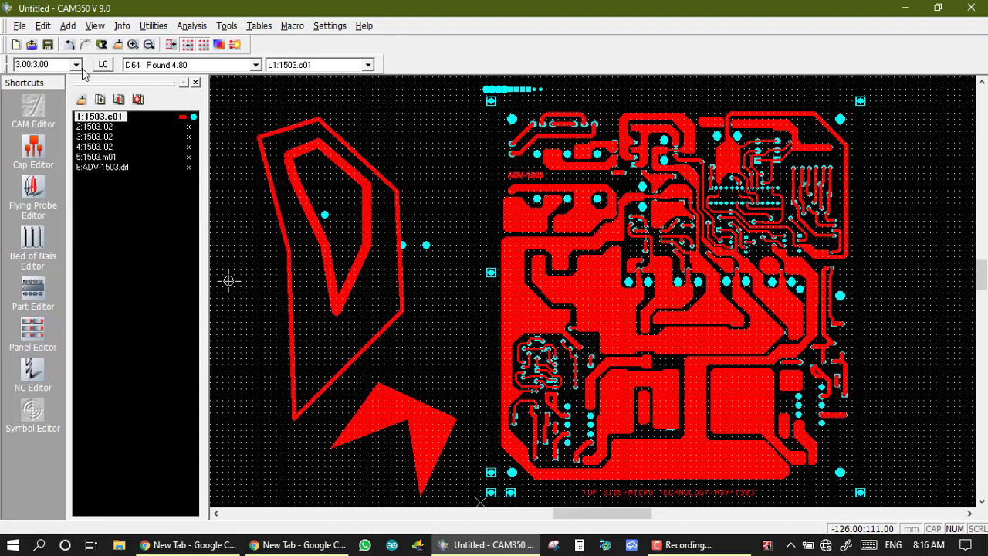
pyautogui.click(325, 466)
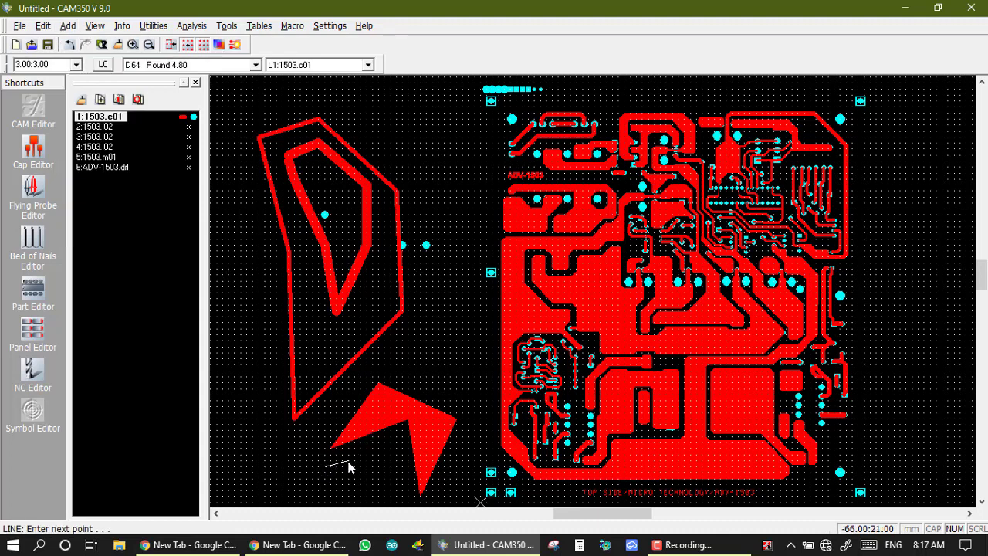
pyautogui.click(395, 438)
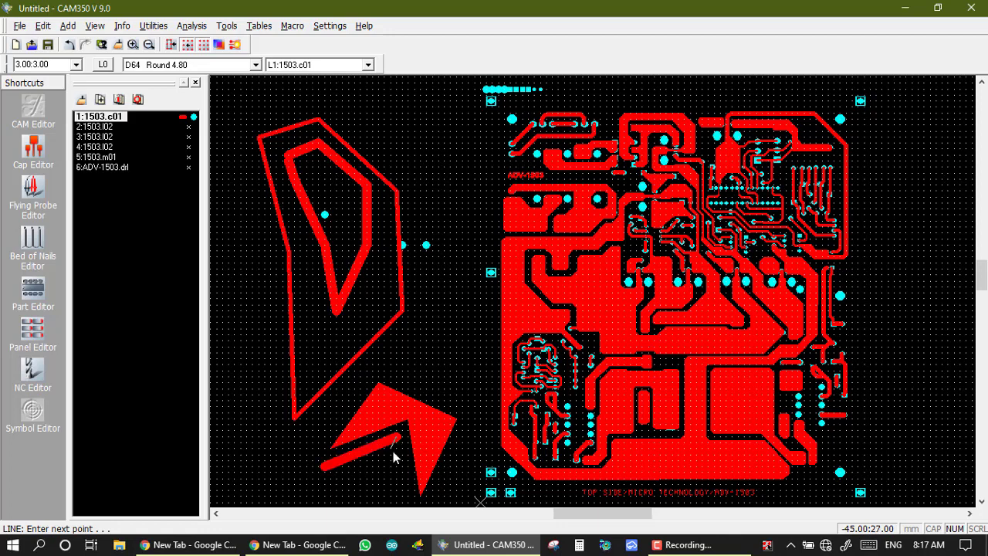
pyautogui.click(407, 503)
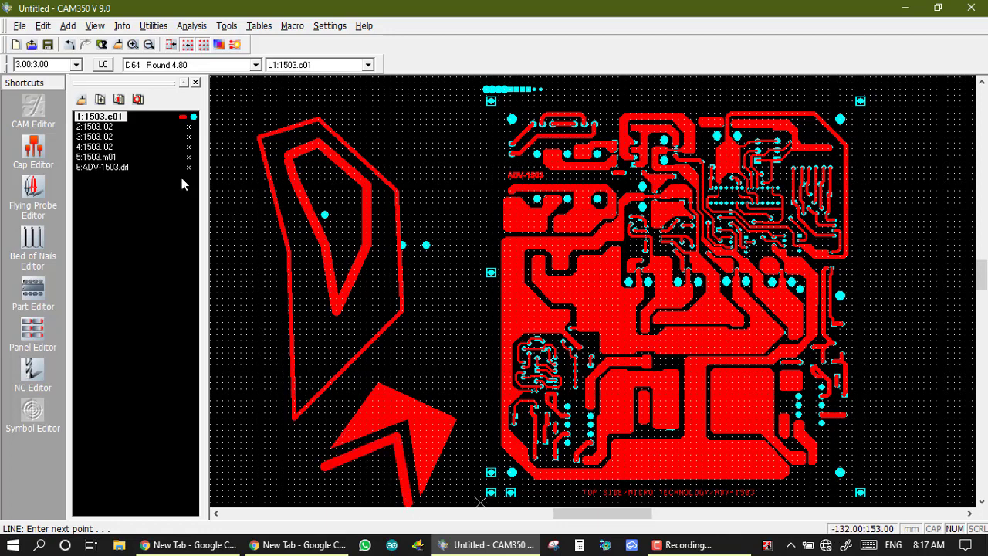
# Add a raster-filled triangular polygon with a drawn border on the active layer, nested beneath the chevron line.
pyautogui.click(68, 25)
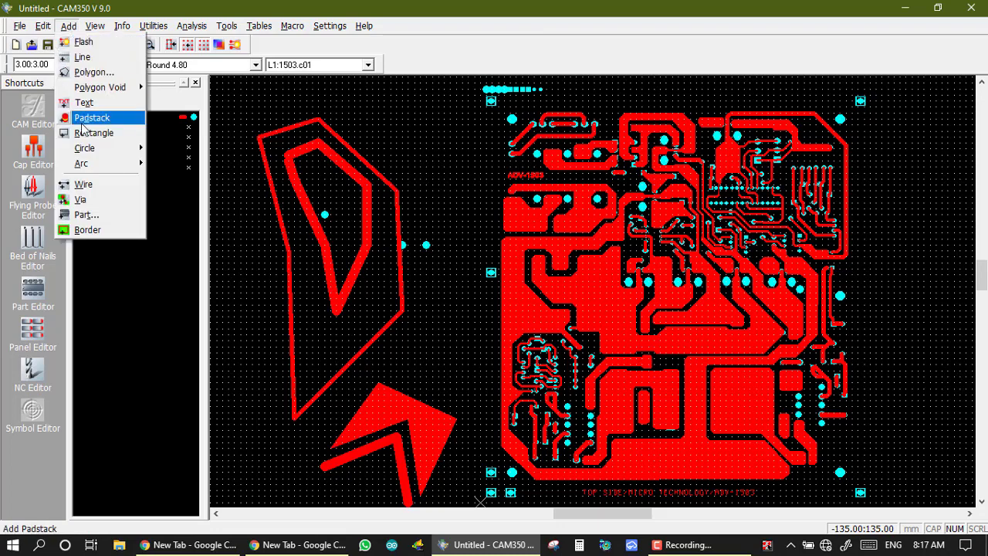
pyautogui.click(93, 72)
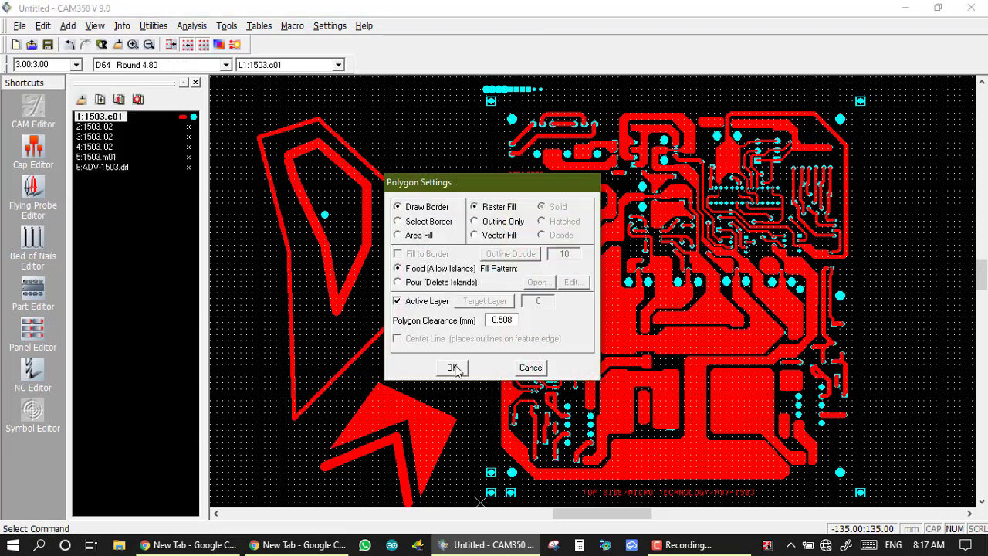
pyautogui.click(453, 367)
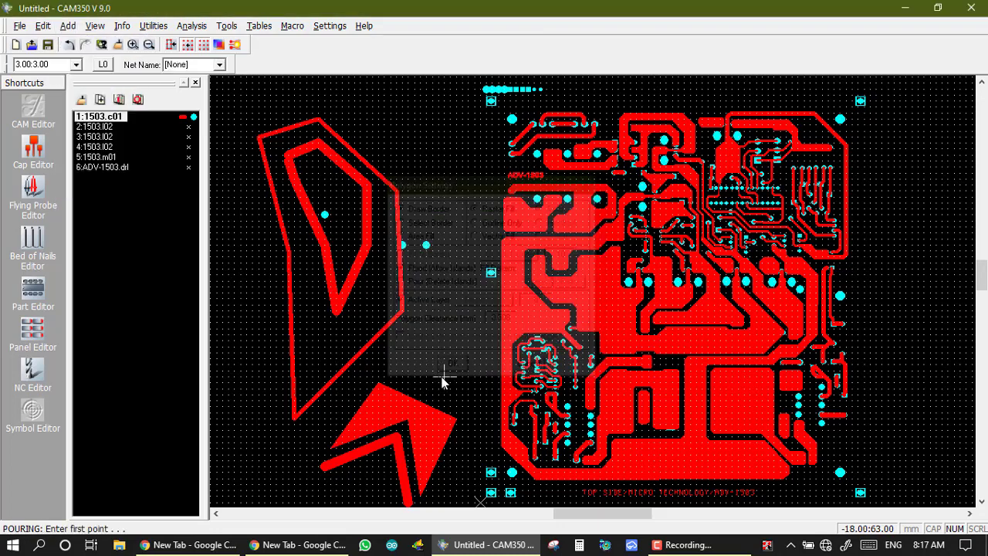
pyautogui.click(324, 490)
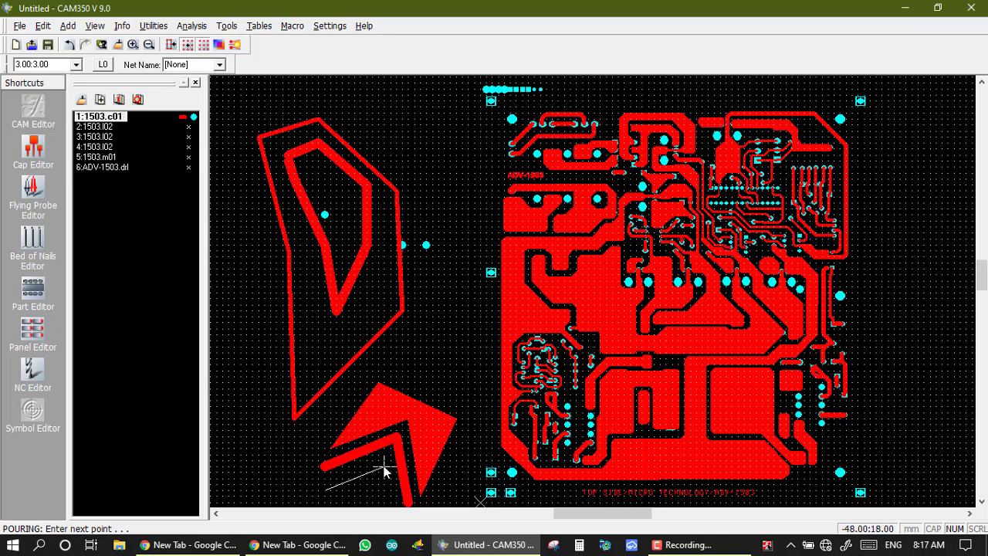
pyautogui.click(379, 468)
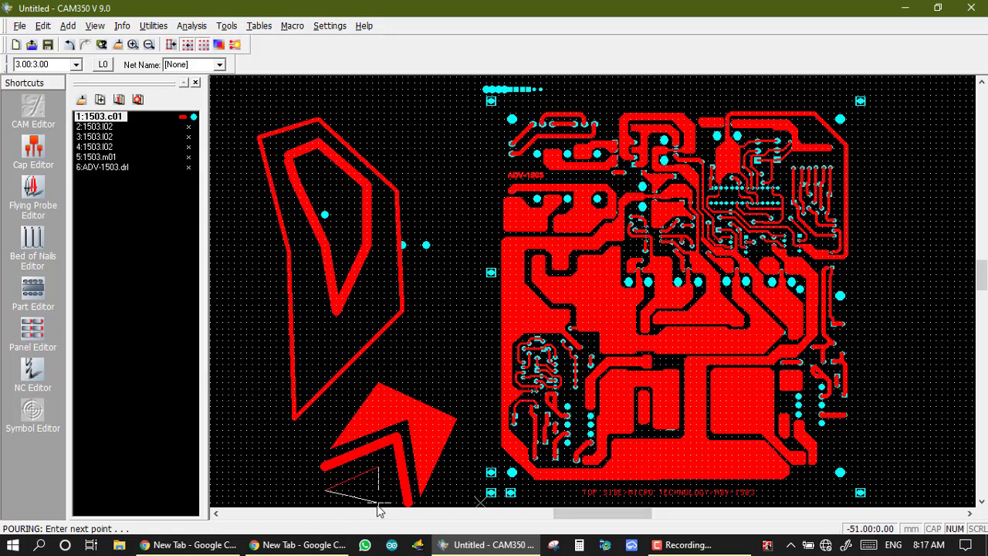
pyautogui.scroll(-1, 378, 506)
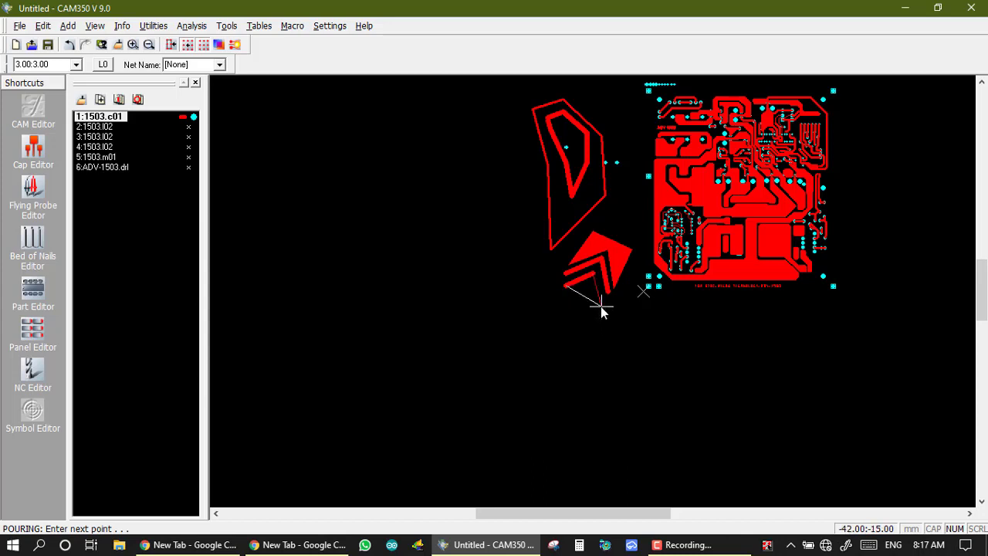
pyautogui.click(600, 306)
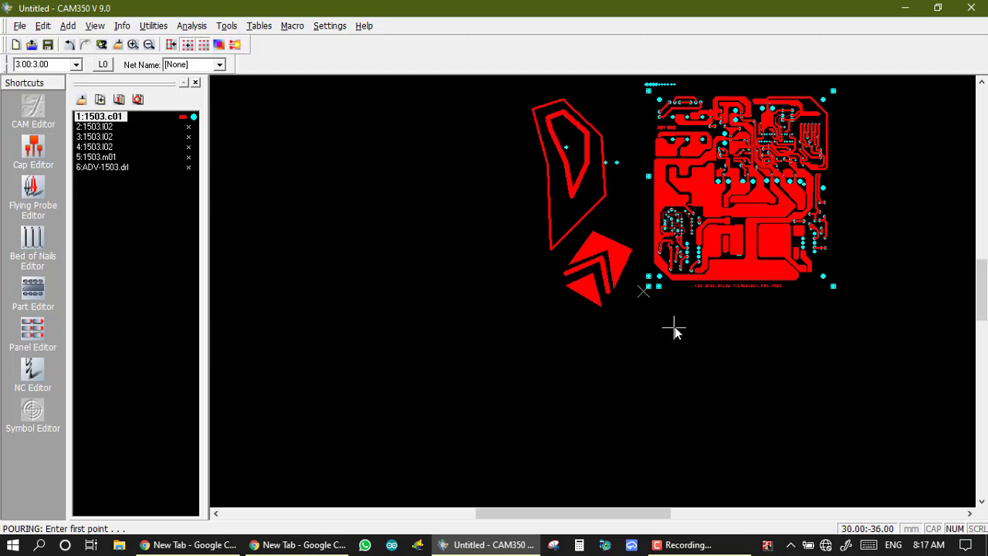
# Examine the filled polygons and chevron line up close and compare them with the board's copper areas.
pyautogui.scroll(2, 601, 258)
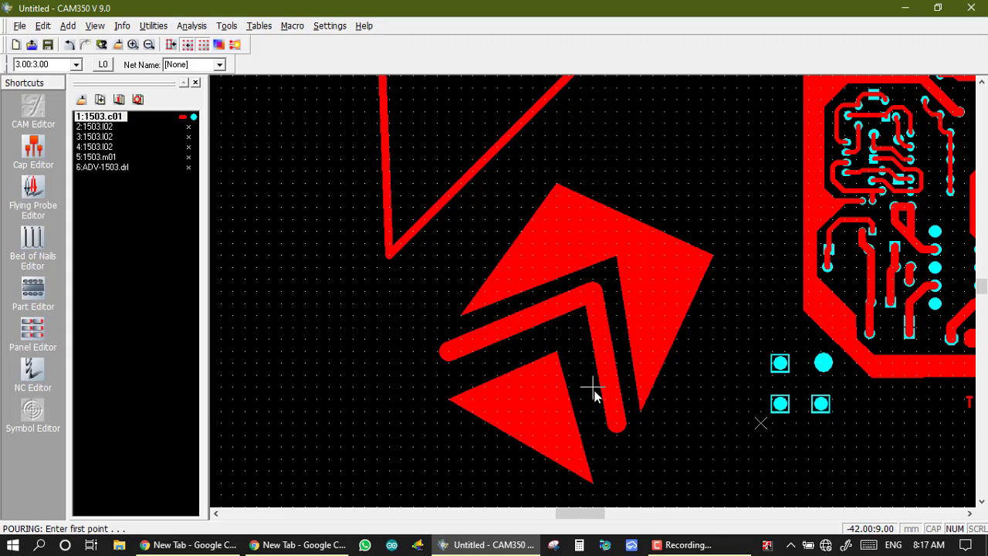
pyautogui.scroll(-3, 592, 394)
pyautogui.scroll(3, 878, 117)
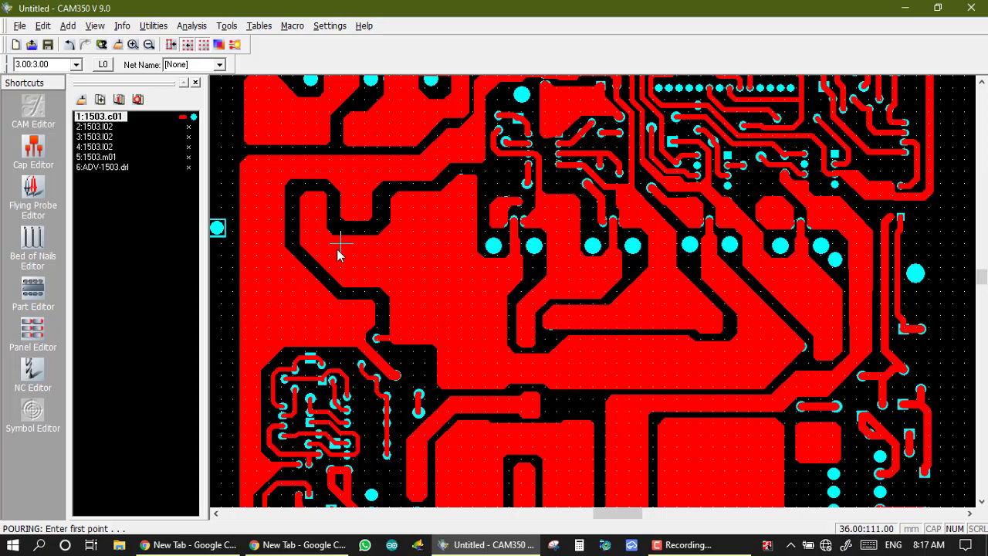
pyautogui.scroll(-3, 602, 255)
pyautogui.scroll(3, 596, 277)
pyautogui.scroll(-4, 594, 291)
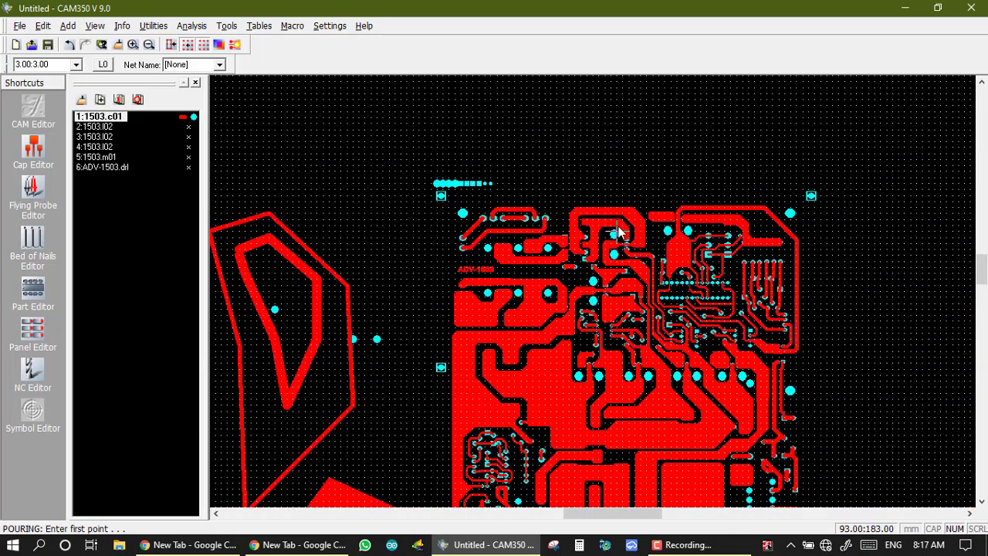
pyautogui.scroll(4, 592, 295)
pyautogui.scroll(-4, 593, 293)
pyautogui.scroll(5, 593, 293)
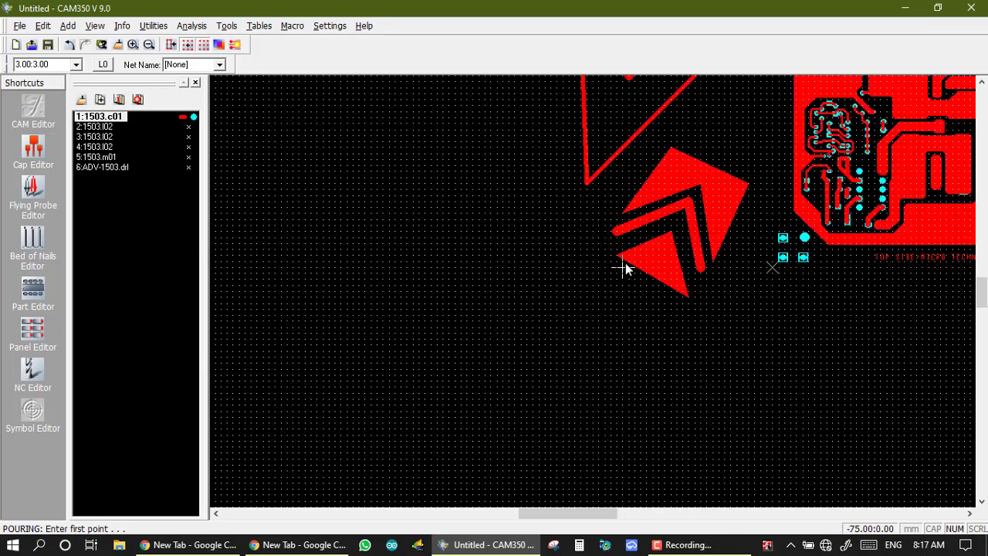
pyautogui.scroll(-3, 592, 292)
pyautogui.scroll(3, 592, 291)
pyautogui.scroll(-3, 593, 291)
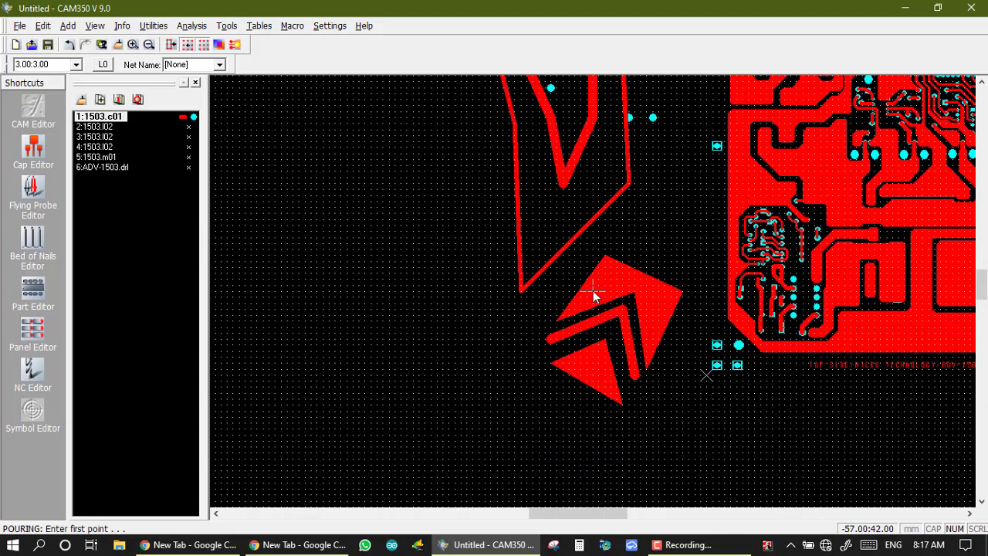
pyautogui.scroll(1, 593, 294)
pyautogui.scroll(-3, 593, 294)
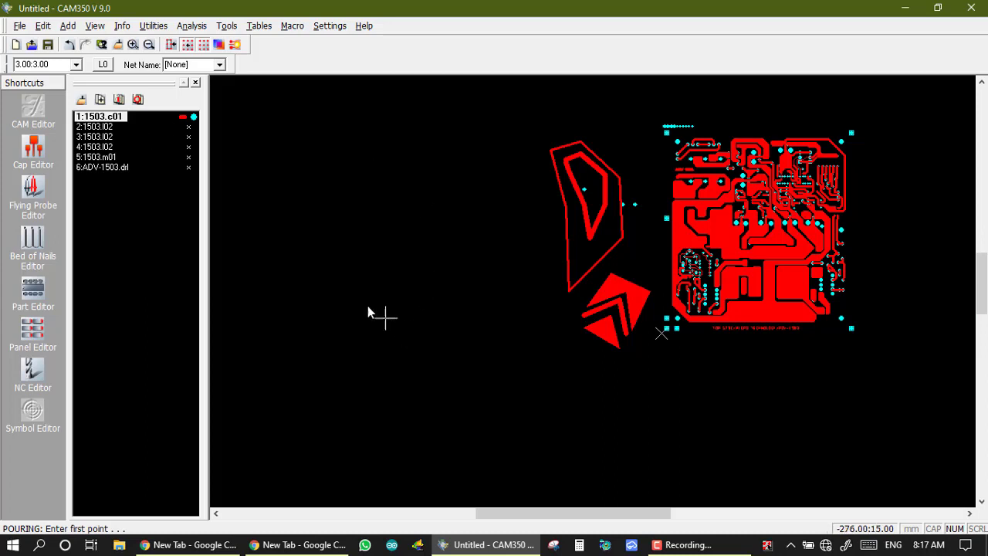
# Add a large raster-filled, eight-cornered zigzag polygon with a drawn border on the active layer, left of the existing line outlines.
pyautogui.click(67, 25)
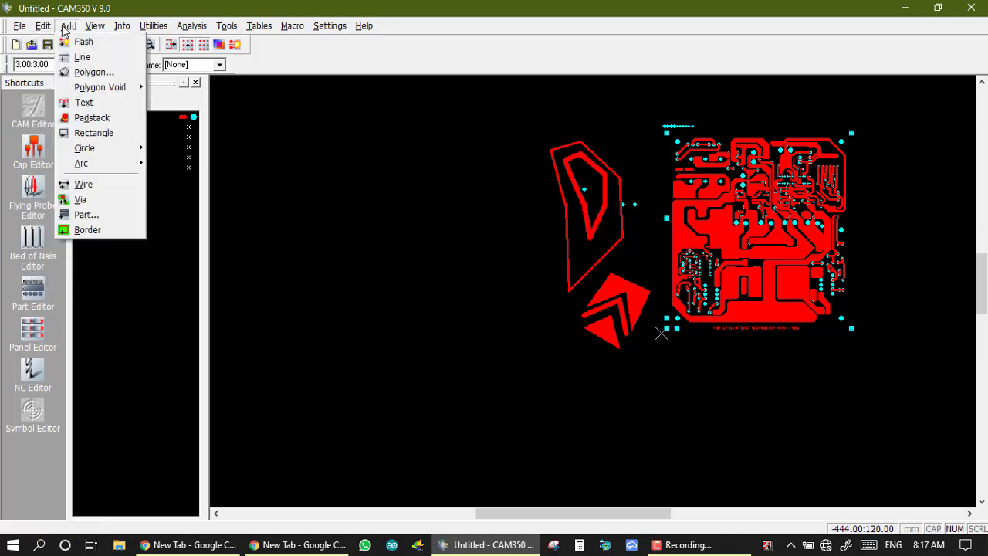
pyautogui.click(89, 72)
pyautogui.click(462, 366)
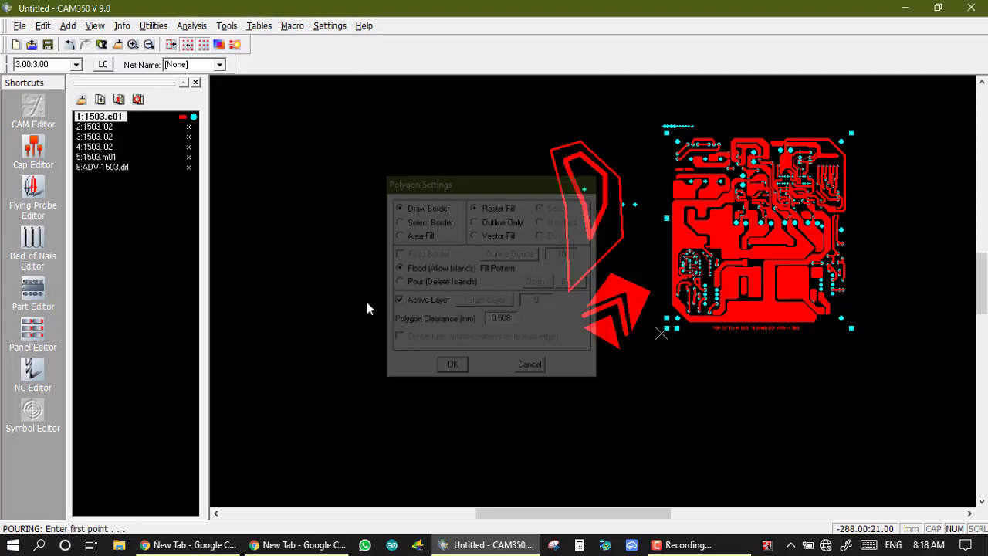
pyautogui.click(307, 219)
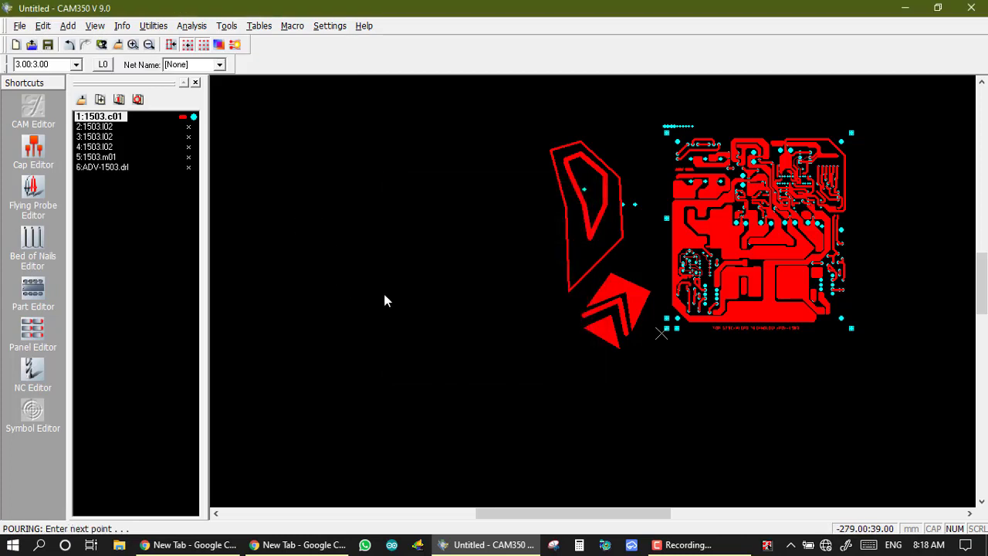
pyautogui.click(482, 210)
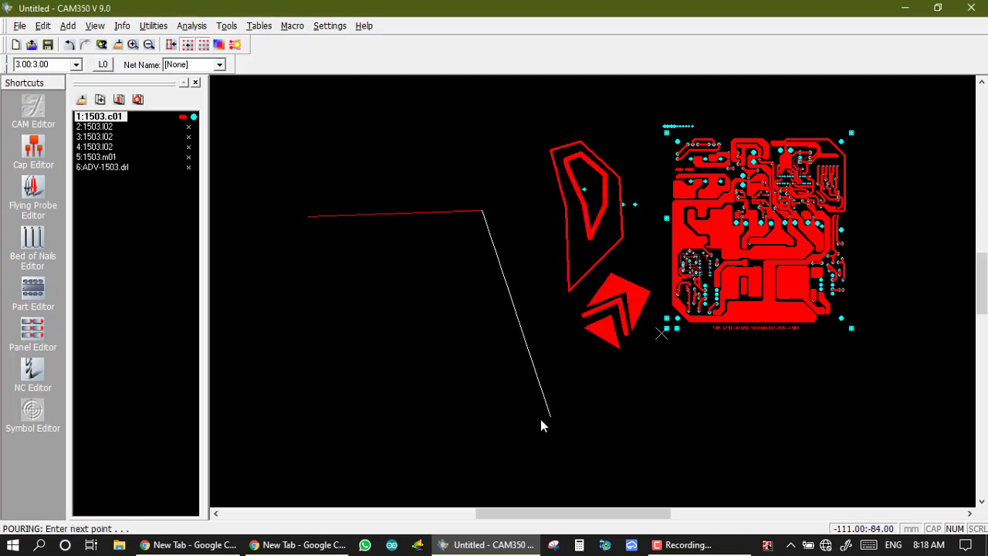
pyautogui.click(577, 458)
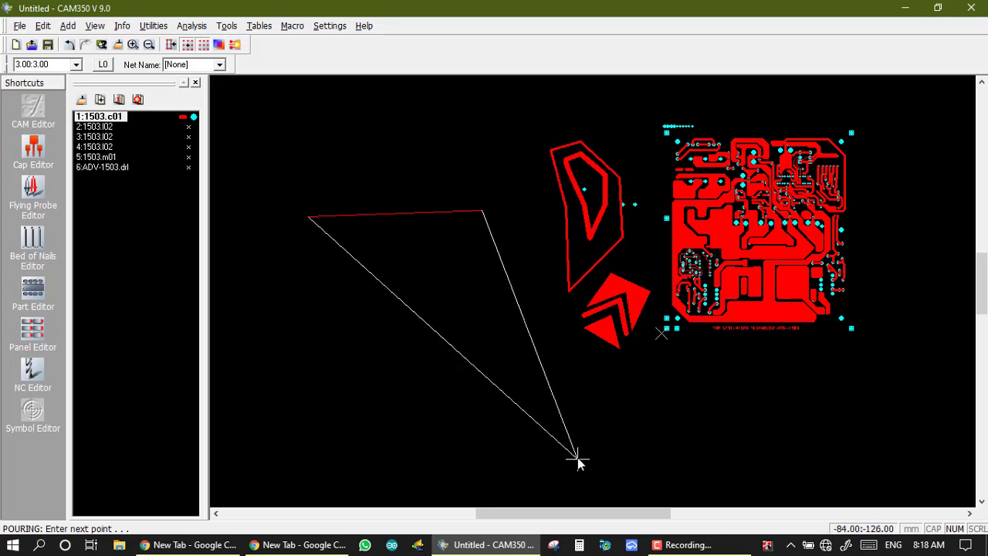
pyautogui.click(476, 284)
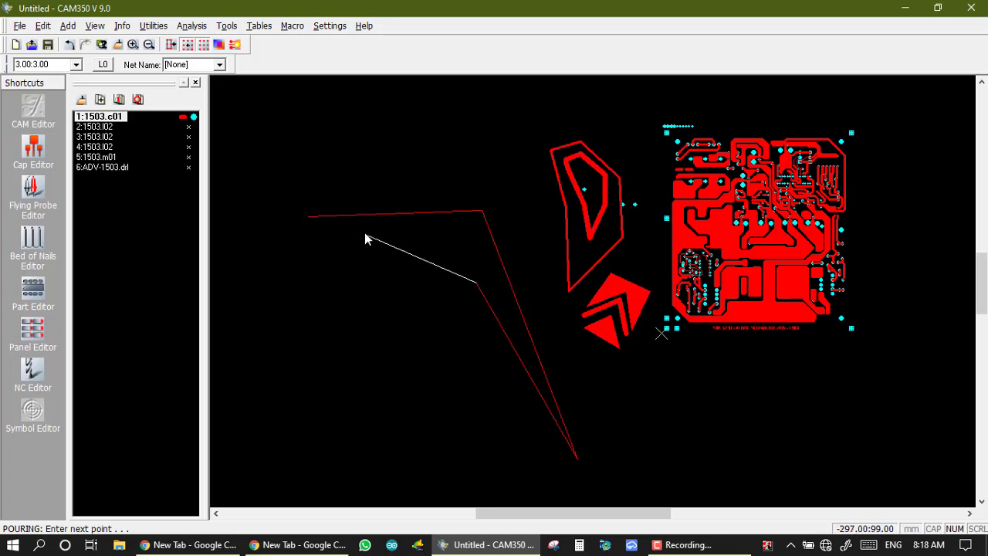
pyautogui.click(455, 234)
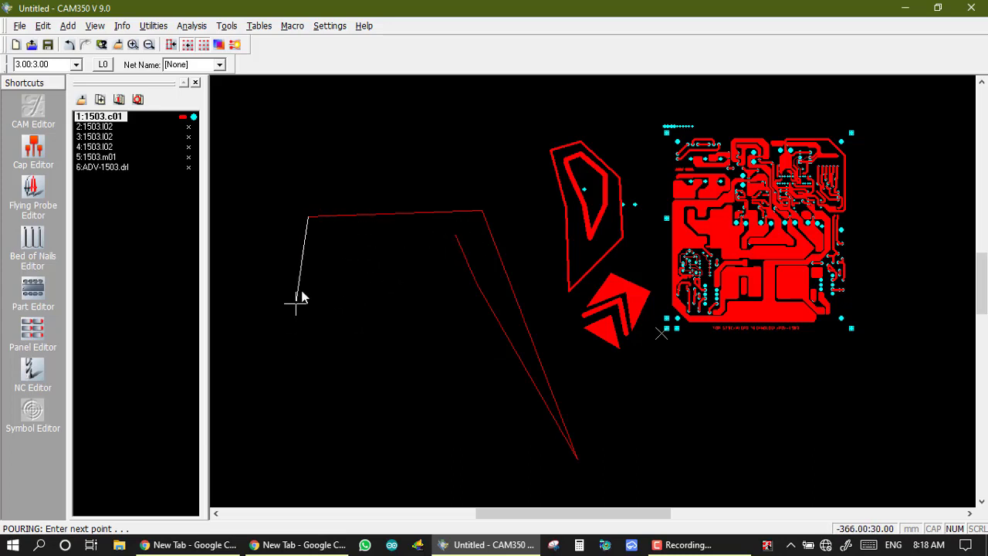
pyautogui.click(299, 252)
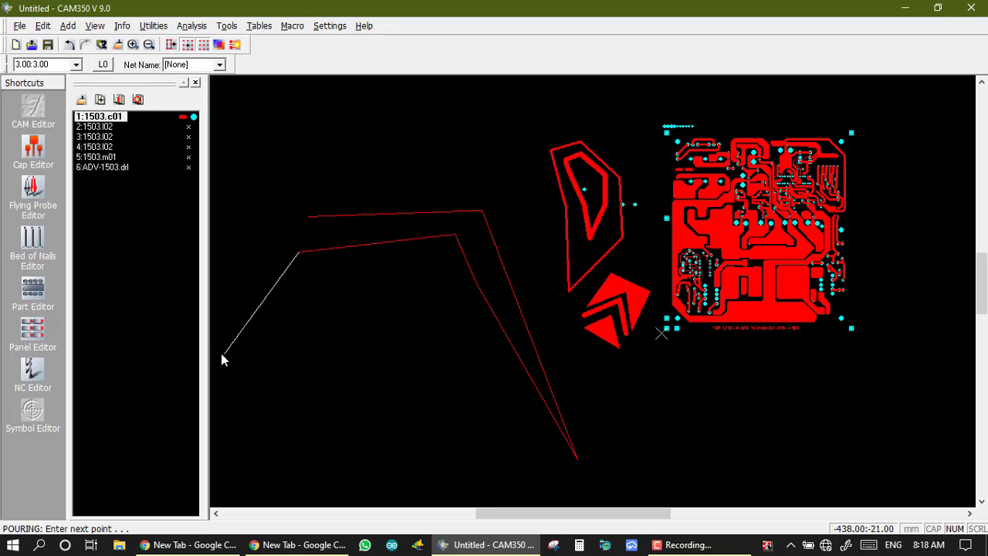
pyautogui.click(261, 145)
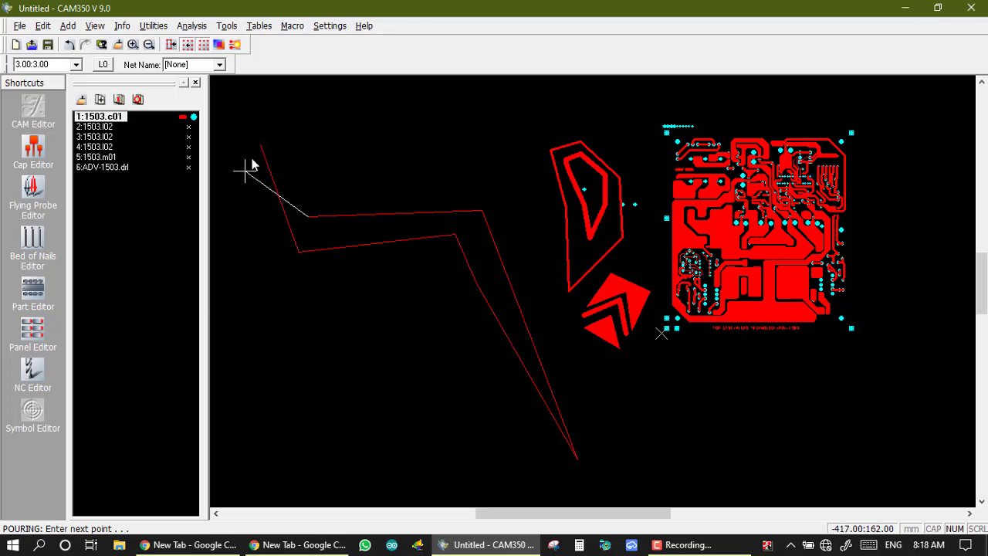
pyautogui.click(330, 105)
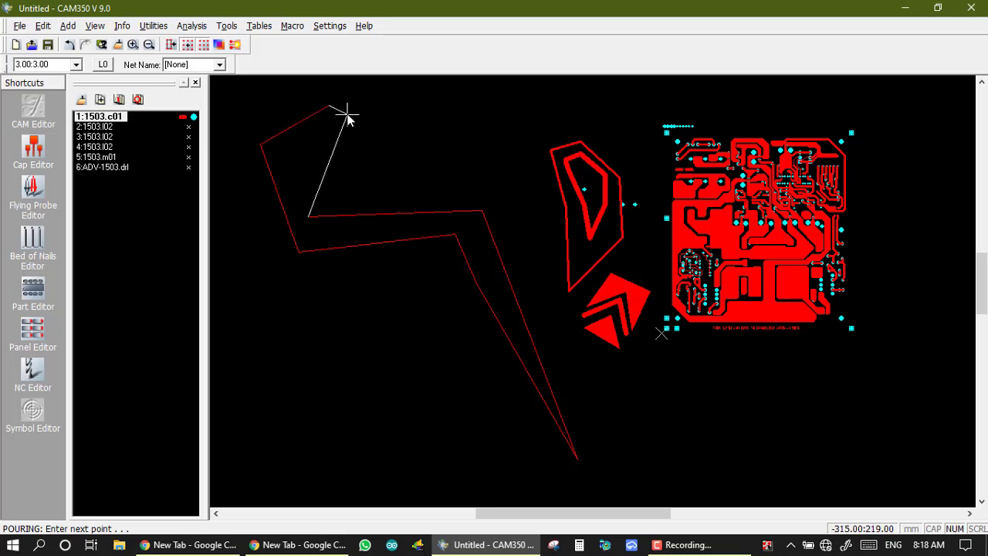
pyautogui.rightClick(344, 113)
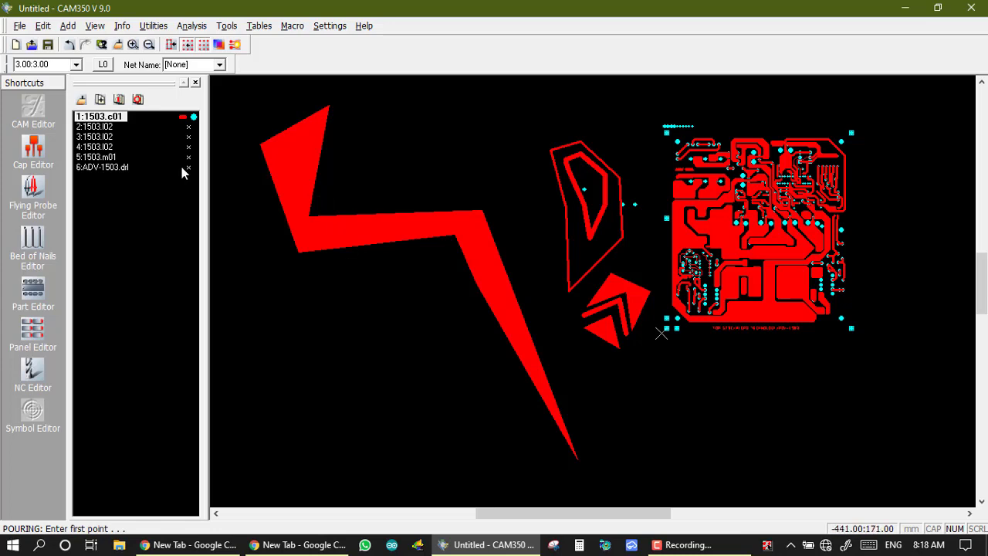
# Draw a multi-segment line with aperture D64 Round 4.80 on layer 1503.c01, following the lower-left edges of the zigzag polygon with a small gap.
pyautogui.click(68, 25)
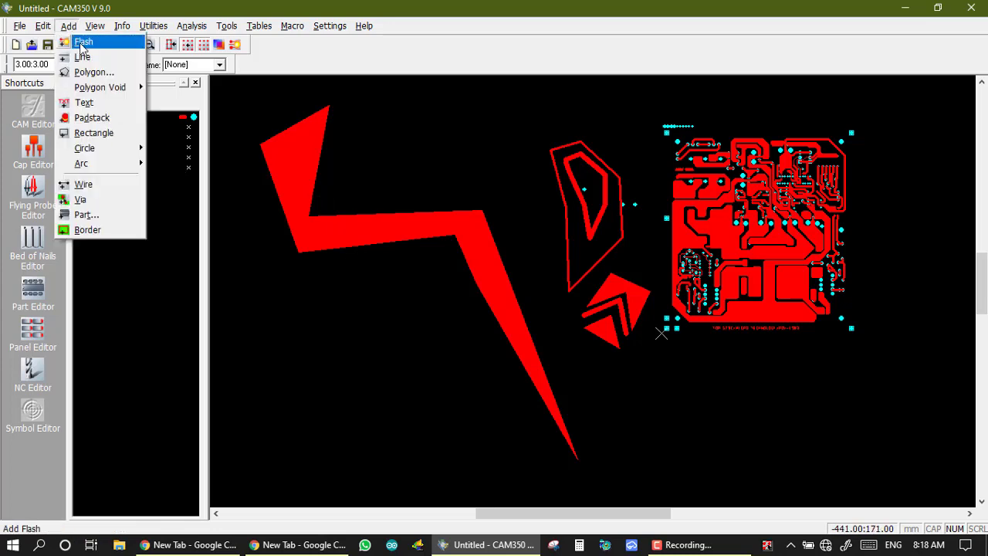
pyautogui.click(82, 56)
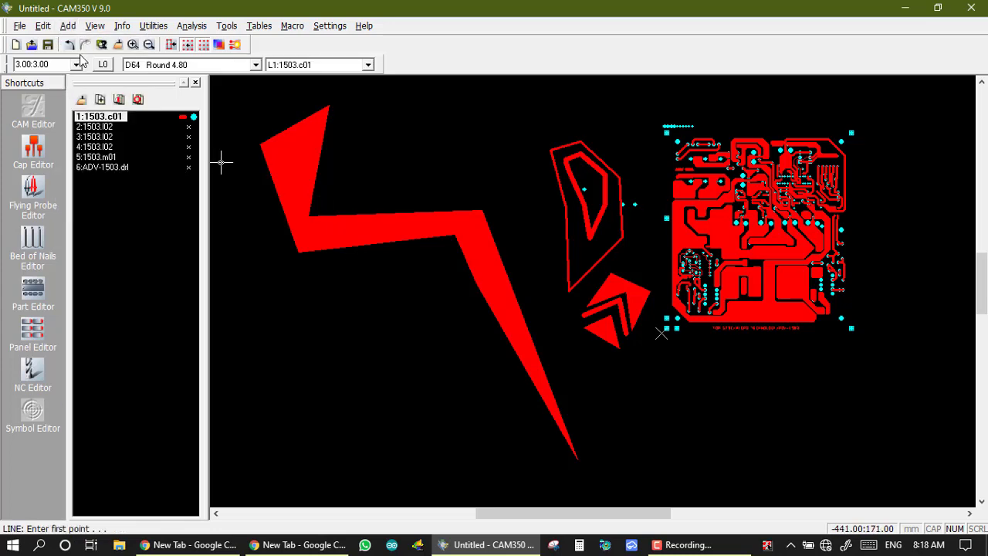
pyautogui.click(568, 466)
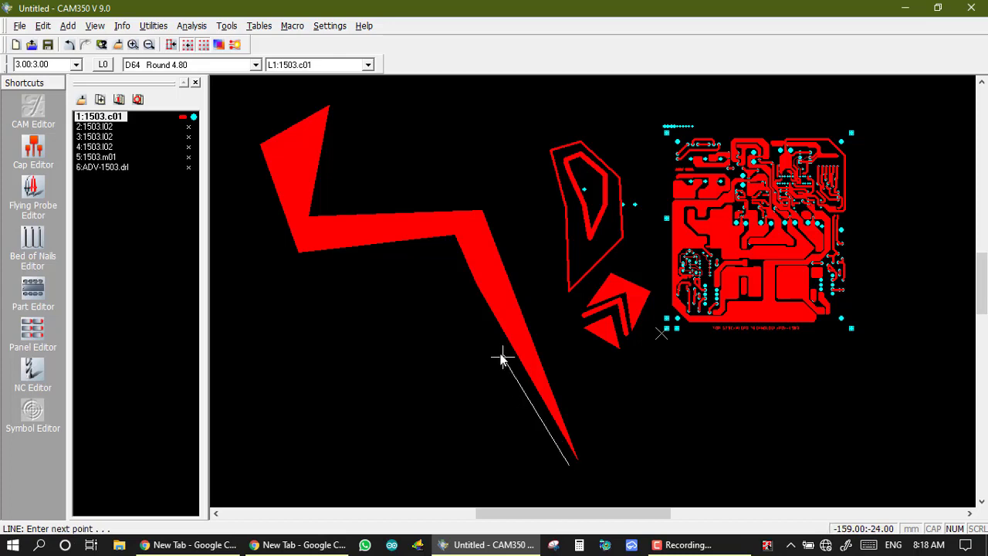
pyautogui.click(446, 249)
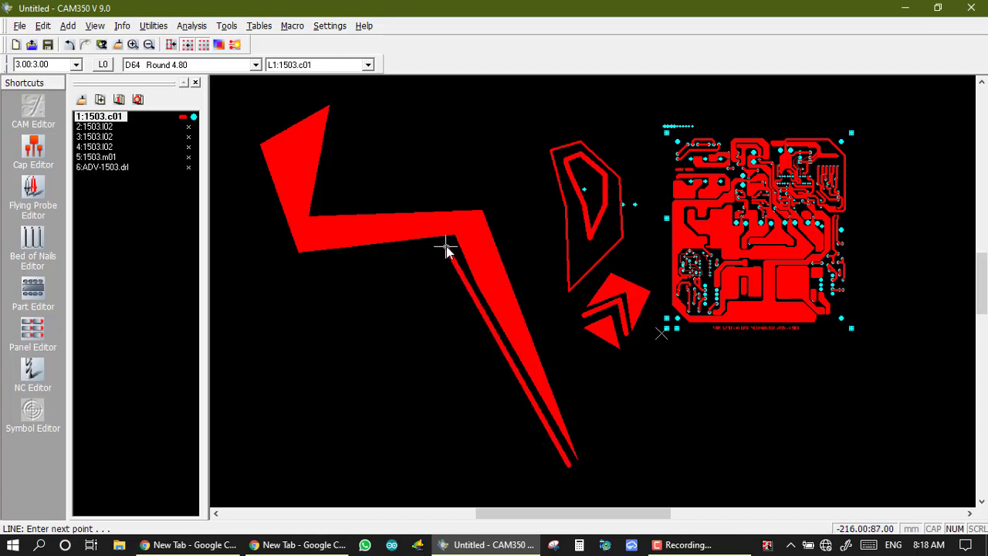
pyautogui.click(302, 262)
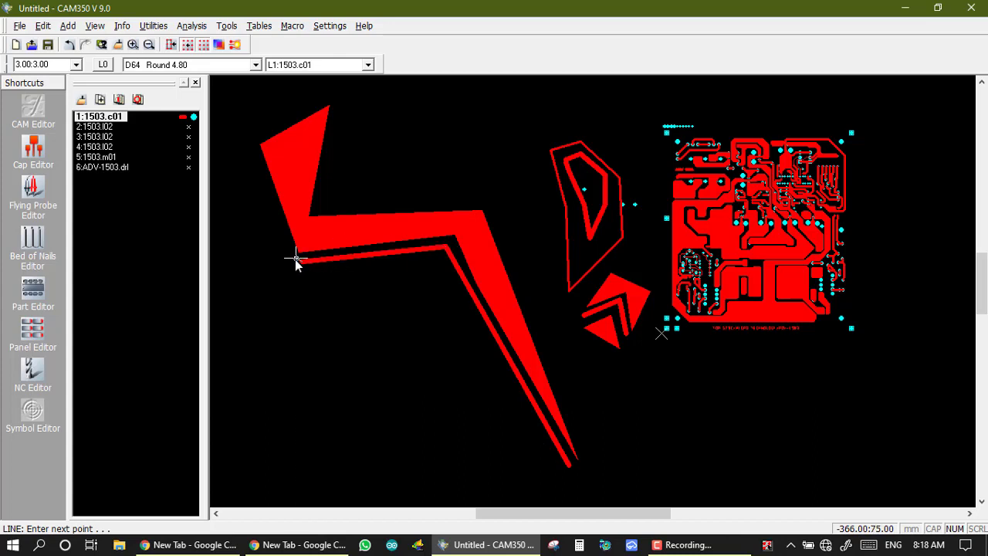
pyautogui.click(293, 263)
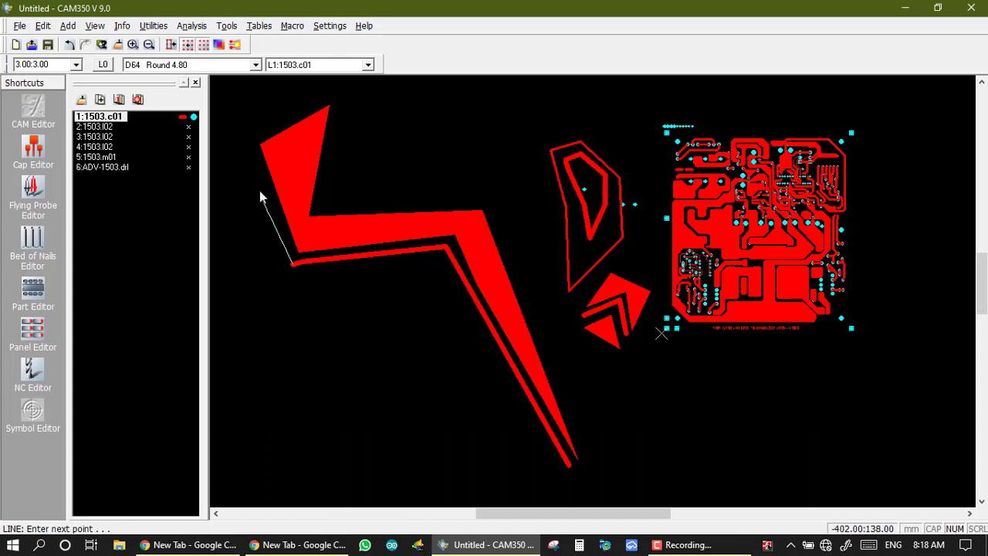
pyautogui.click(248, 140)
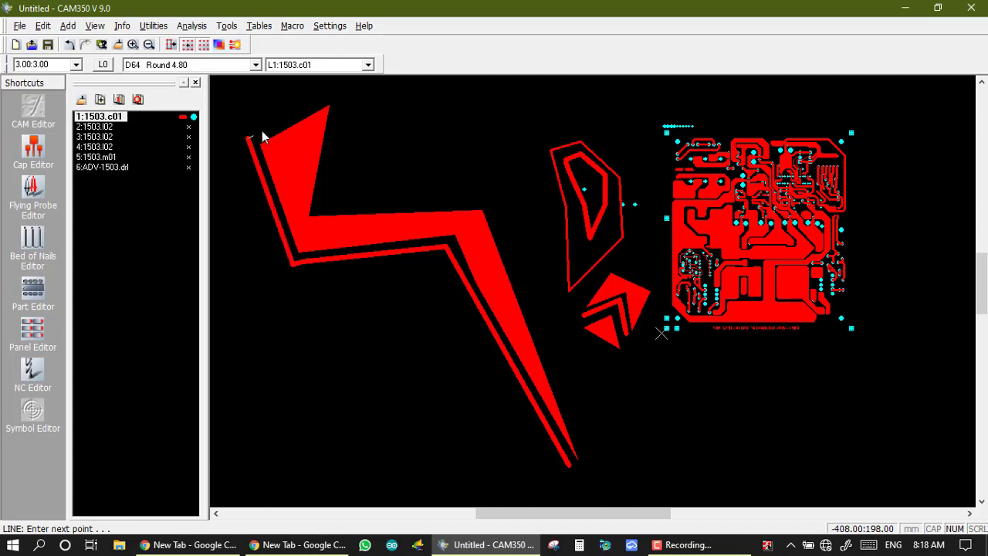
pyautogui.click(325, 101)
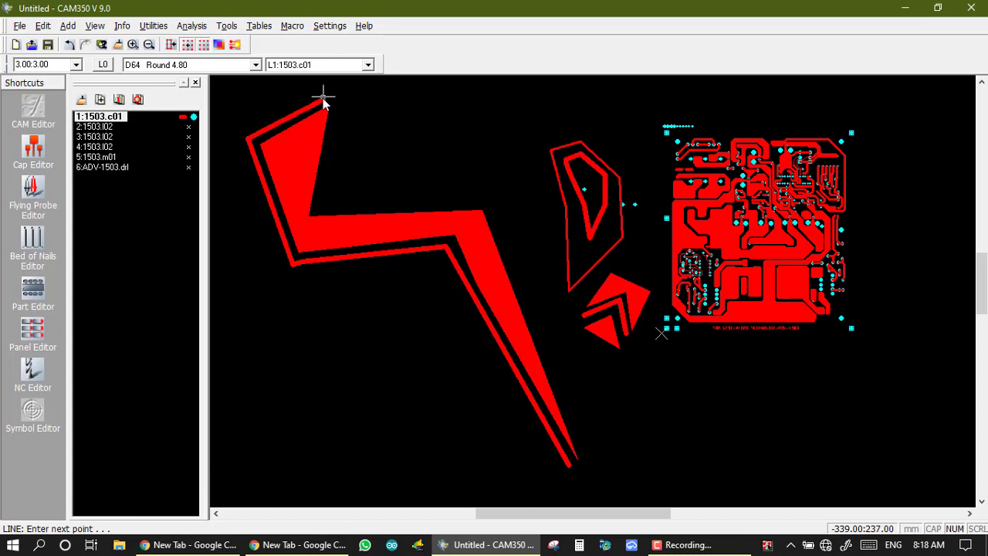
pyautogui.rightClick(452, 149)
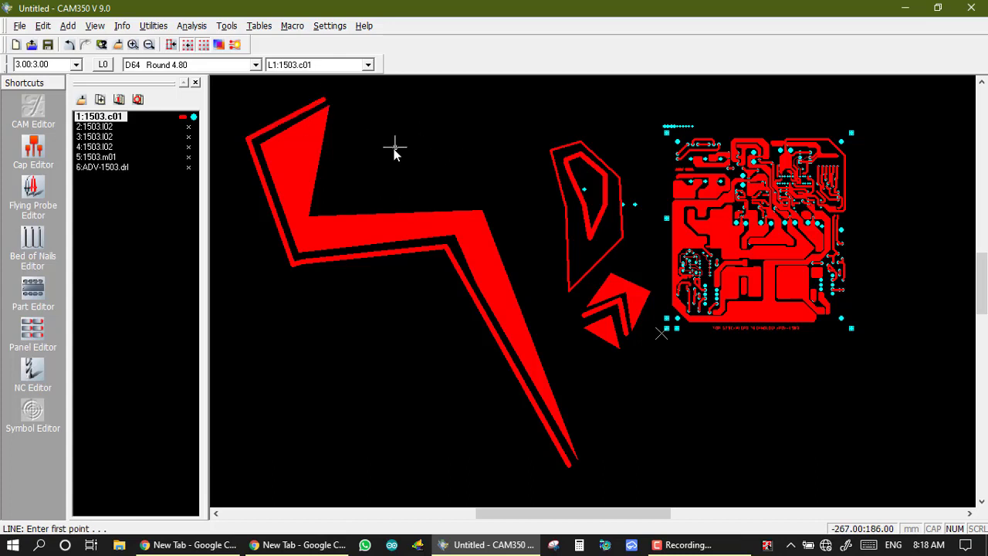
# Add a large raster-filled polygon with a drawn border on the active layer, its inner edge following the outer side of the zigzag line.
pyautogui.click(68, 26)
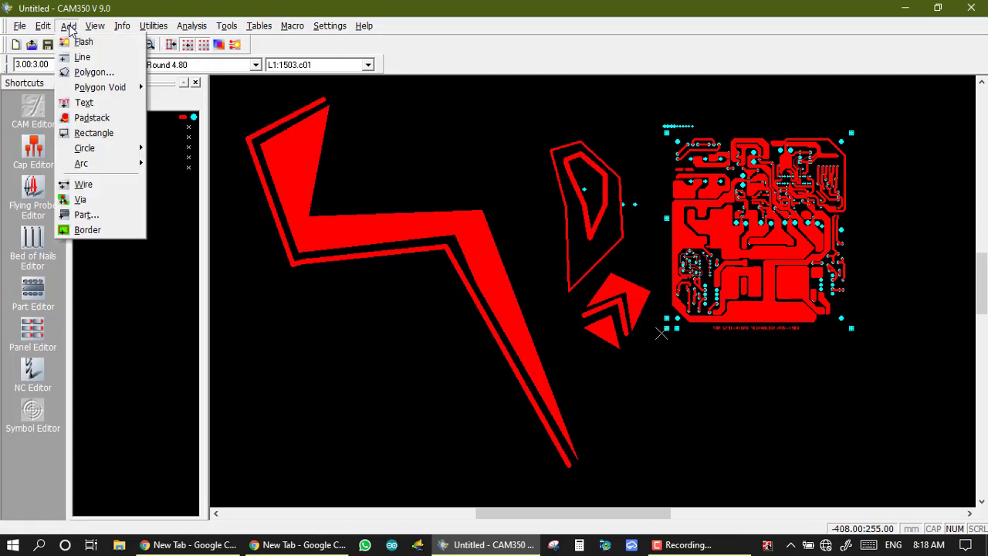
pyautogui.click(86, 71)
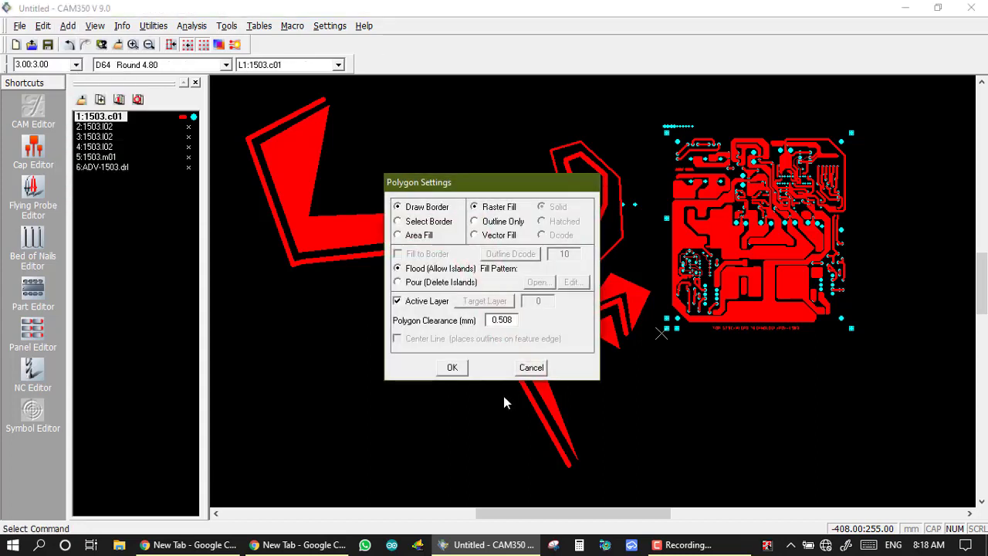
pyautogui.click(452, 368)
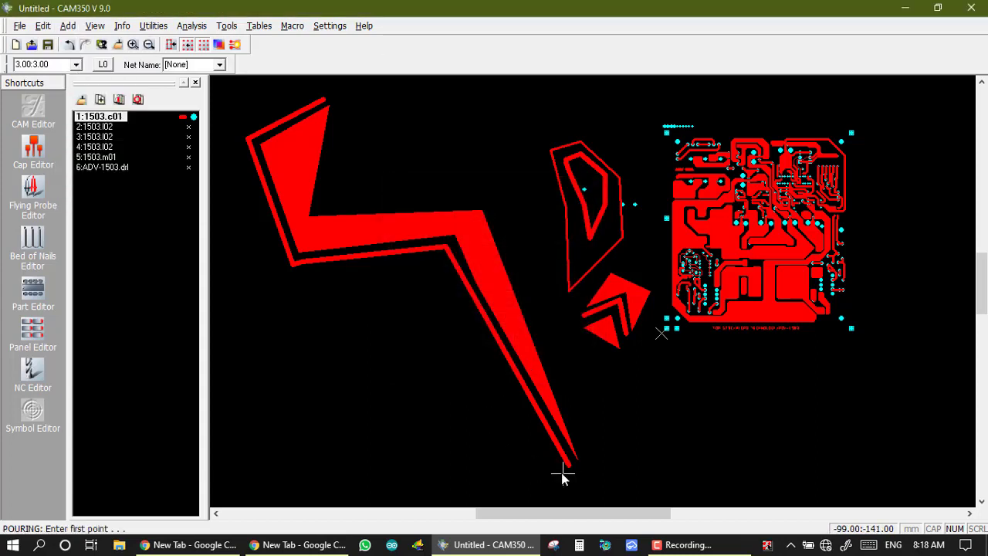
pyautogui.click(563, 472)
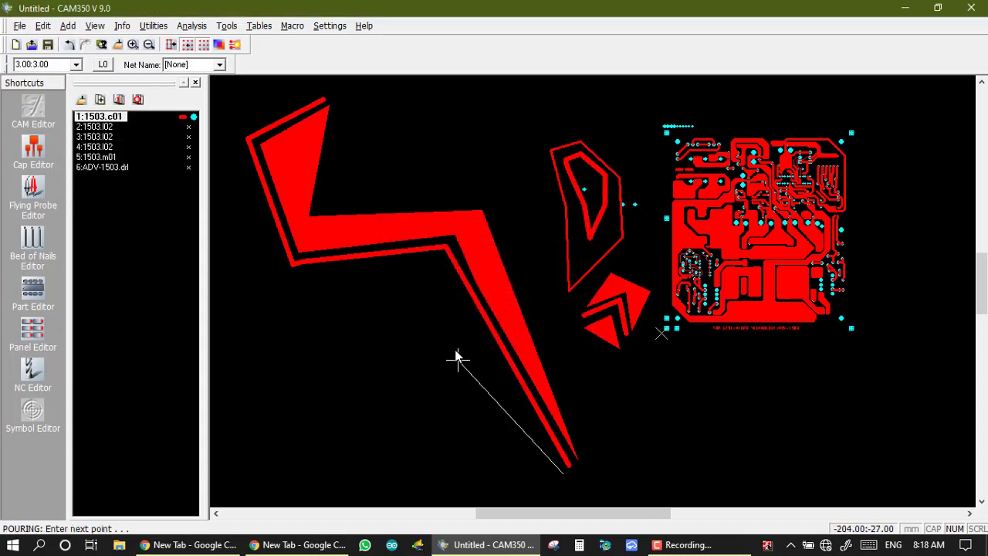
pyautogui.click(439, 264)
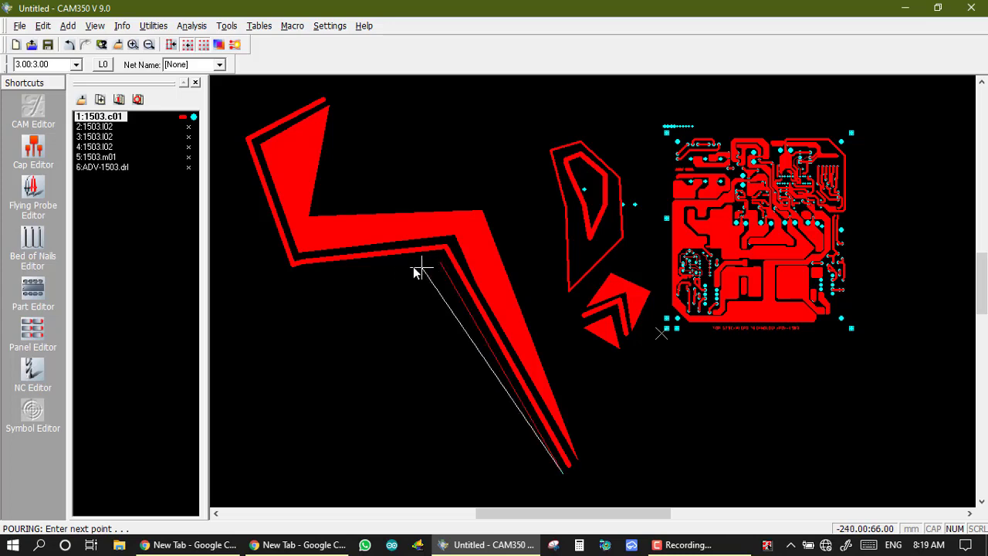
pyautogui.click(293, 275)
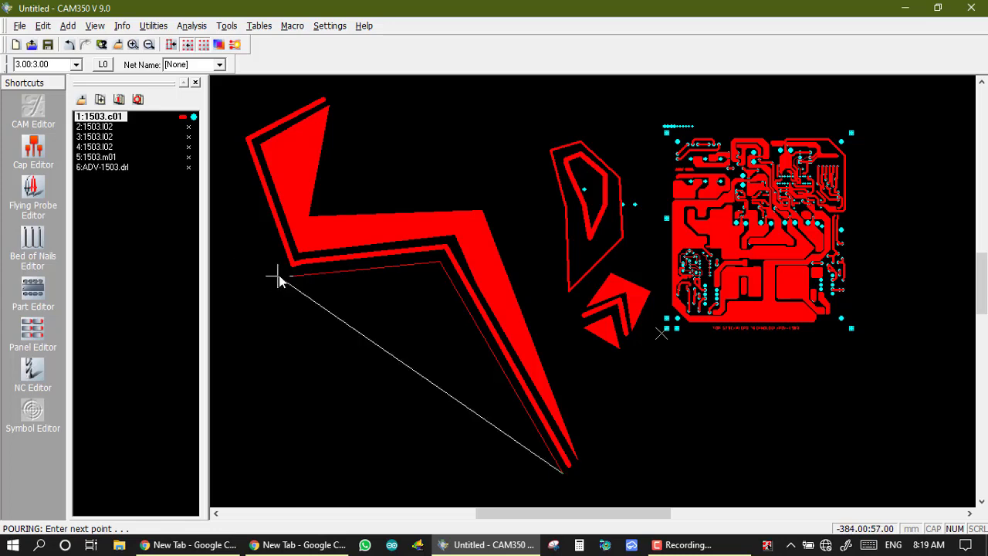
pyautogui.click(278, 275)
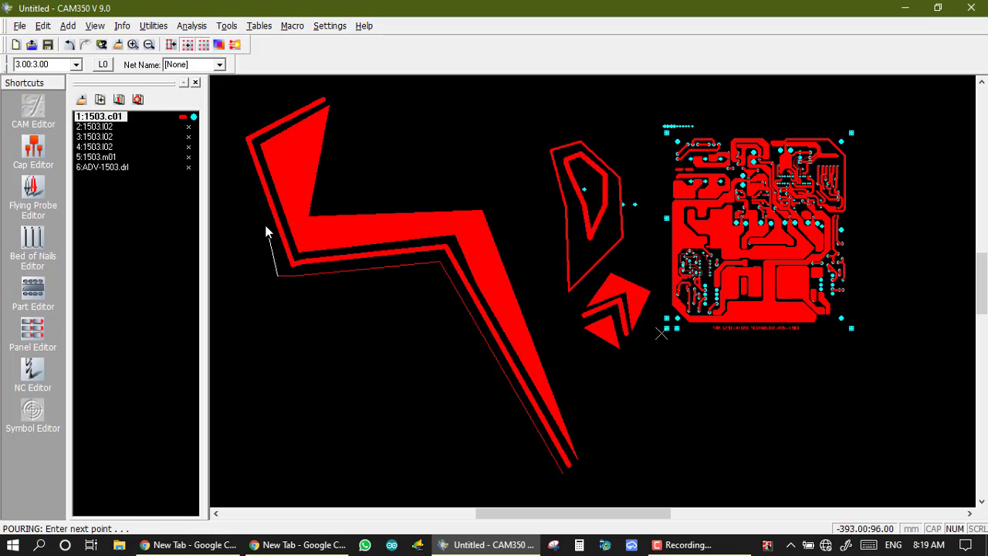
pyautogui.click(237, 133)
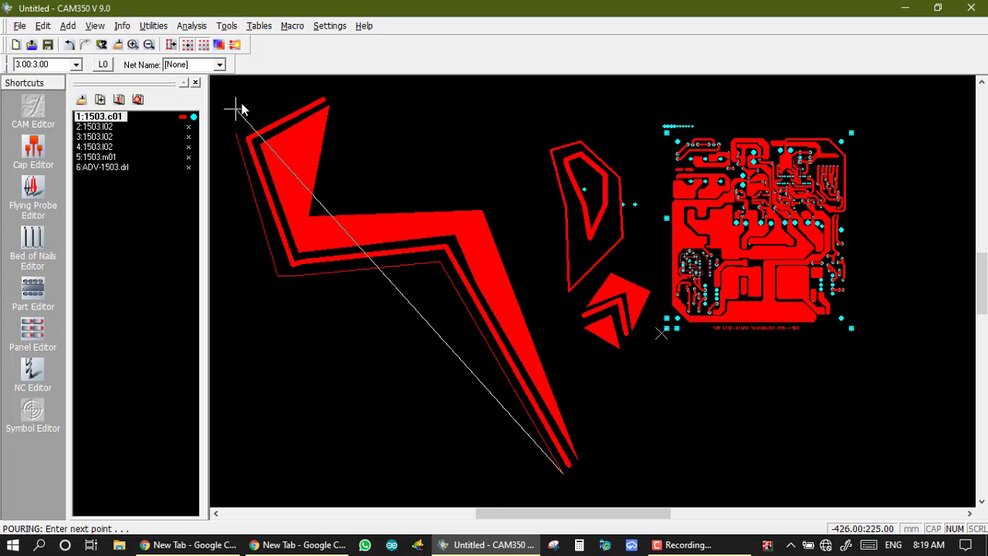
pyautogui.click(316, 77)
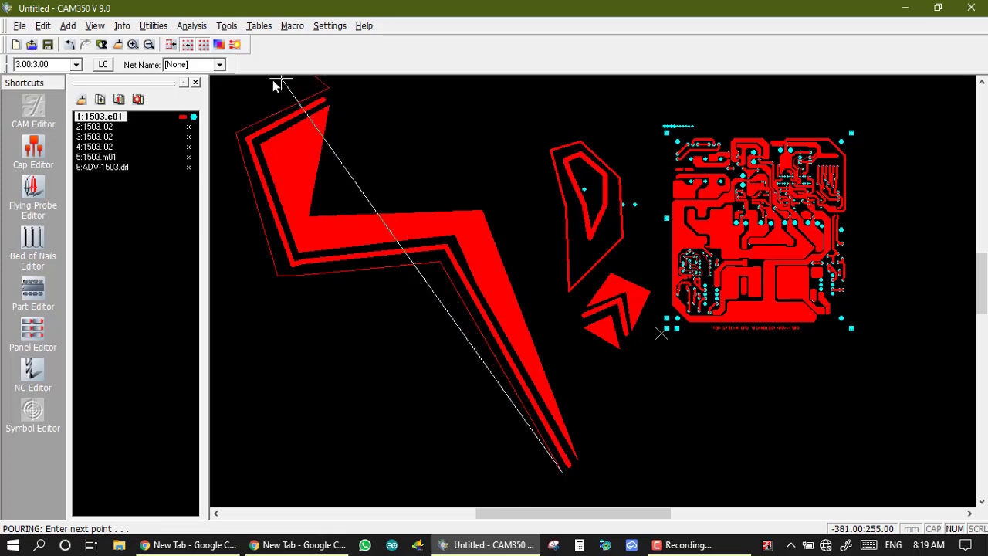
pyautogui.click(219, 104)
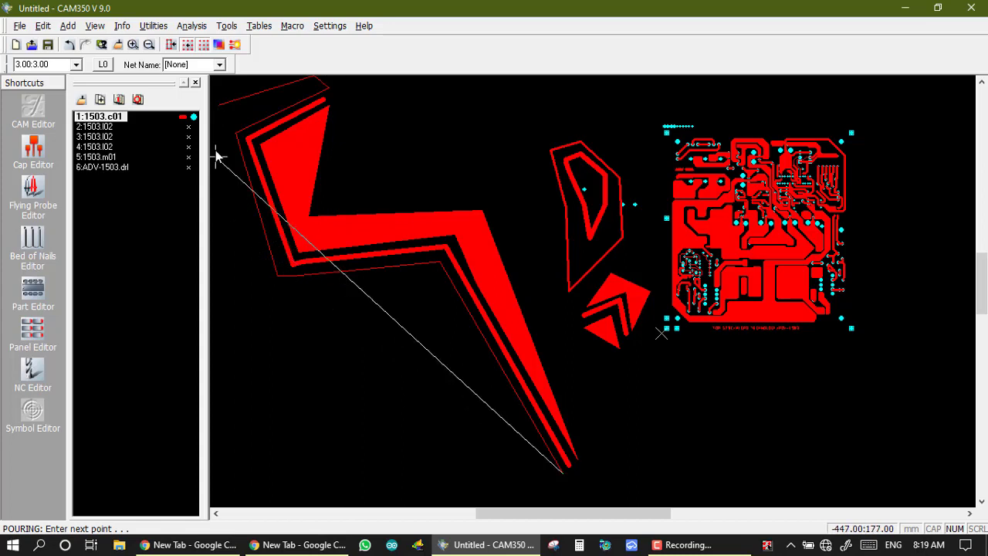
pyautogui.click(213, 152)
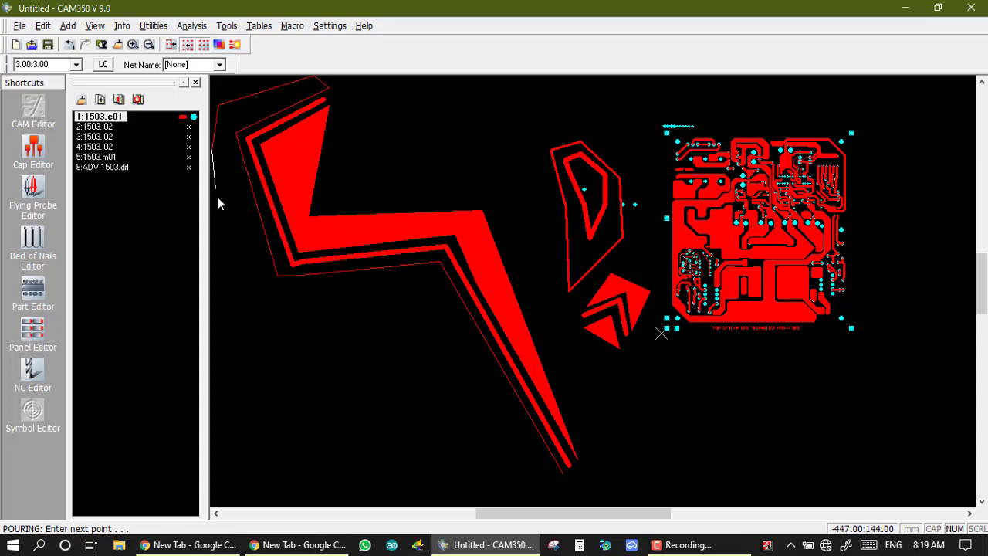
pyautogui.click(230, 290)
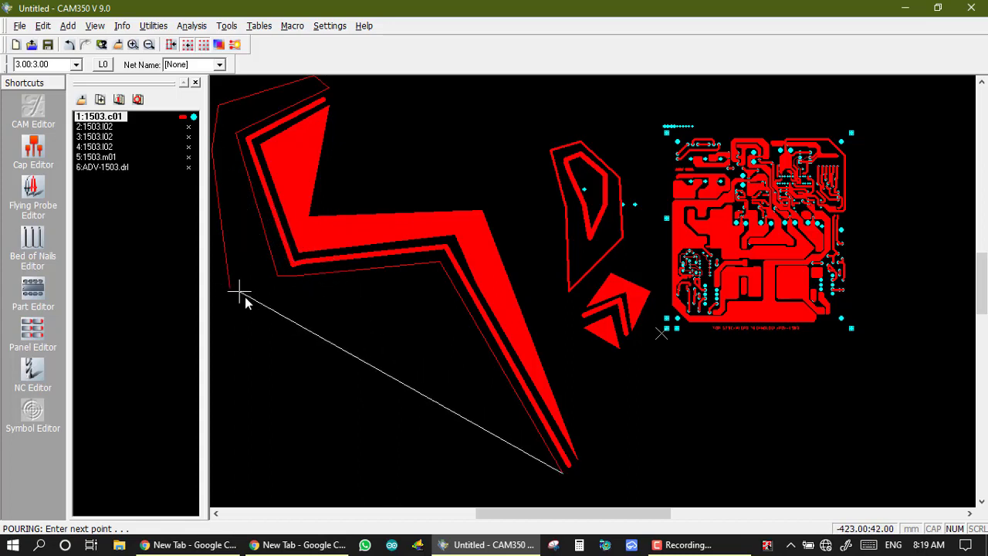
pyautogui.doubleClick(394, 390)
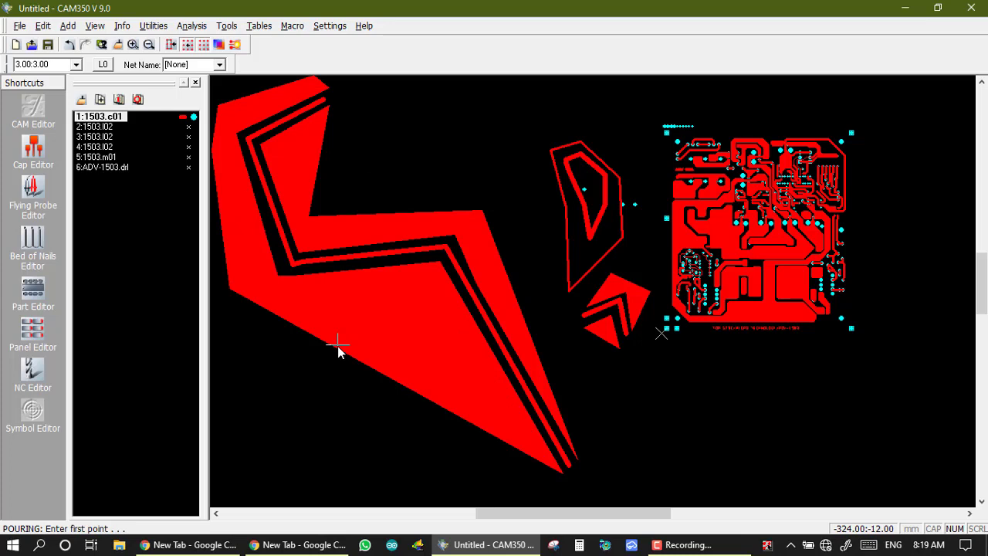
pyautogui.press('Escape')
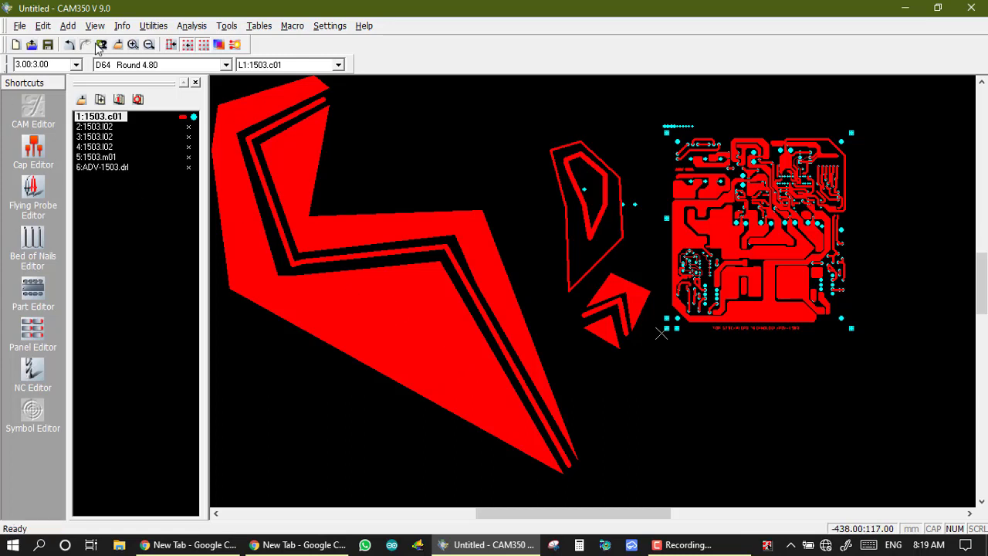
pyautogui.click(68, 26)
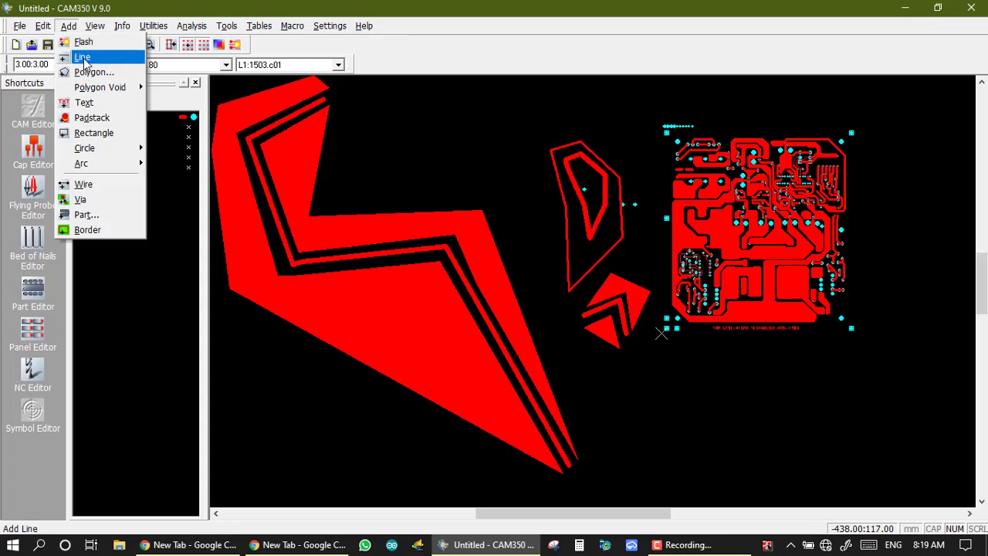
pyautogui.moveTo(99, 90)
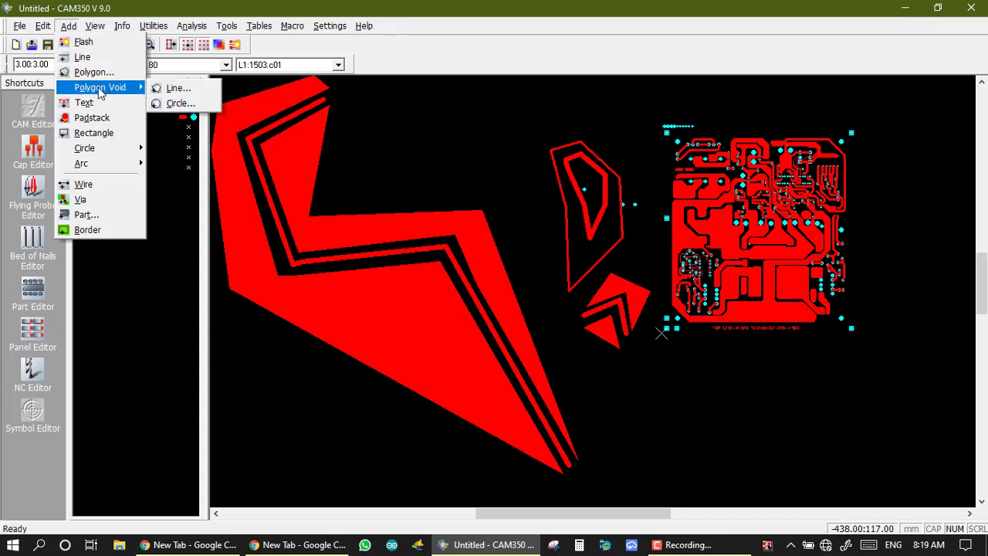
pyautogui.moveTo(84, 164)
pyautogui.click(324, 452)
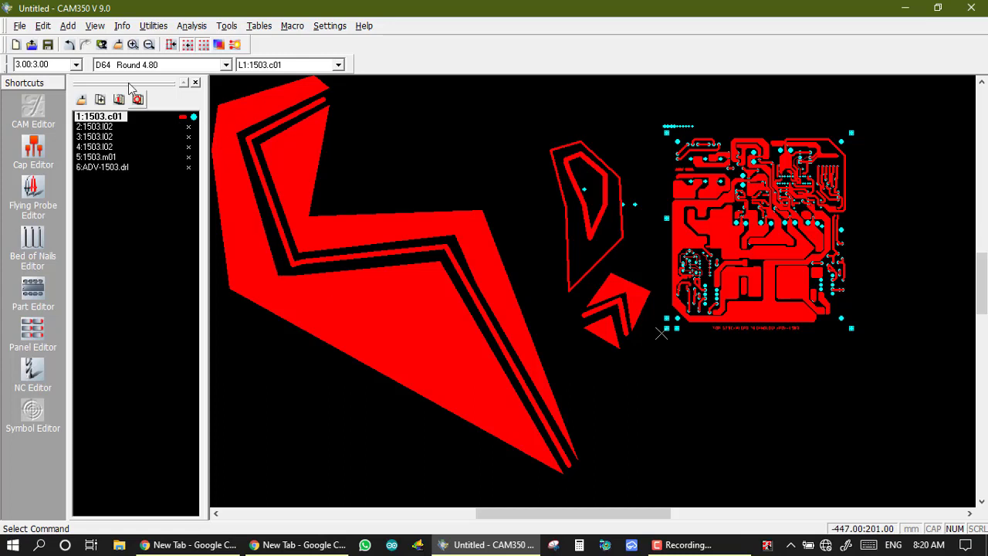
# Cut a circular polygon void in the wide lower part of the large outer polygon, below the bend of the zigzag line.
pyautogui.click(71, 26)
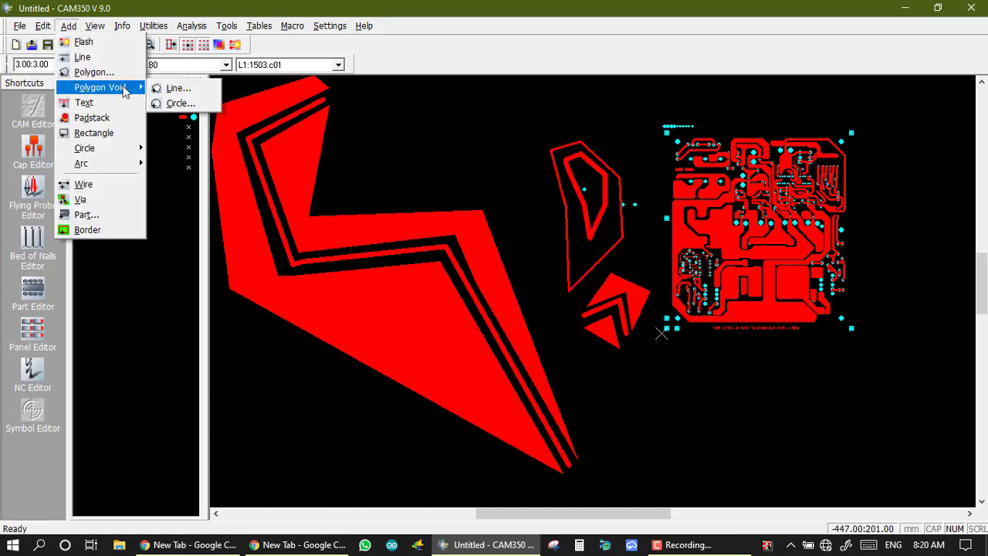
pyautogui.click(179, 103)
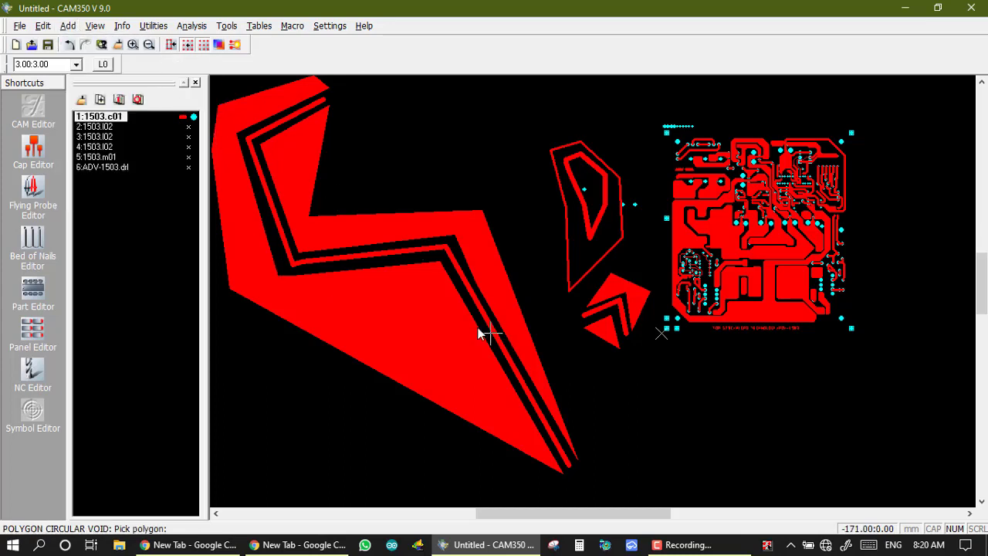
pyautogui.click(394, 315)
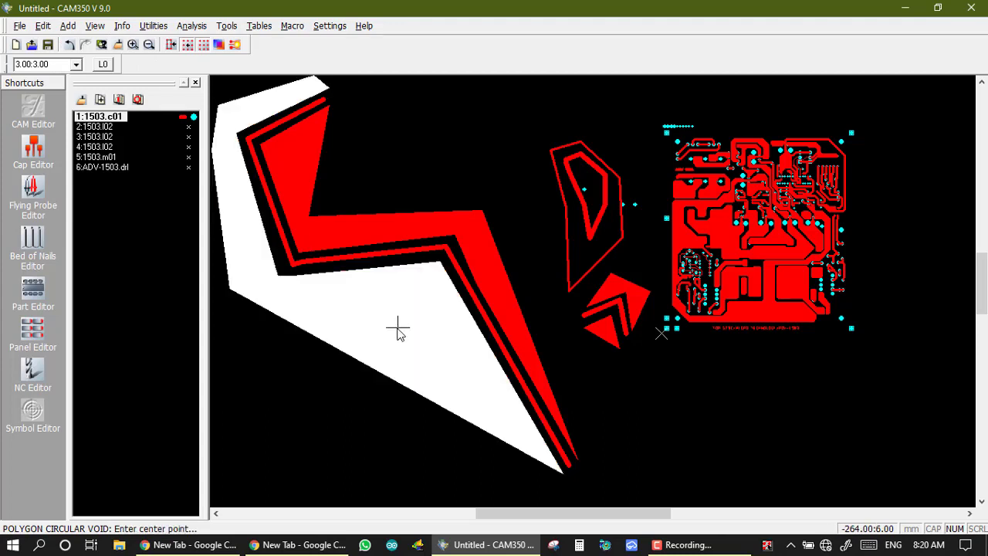
pyautogui.click(395, 318)
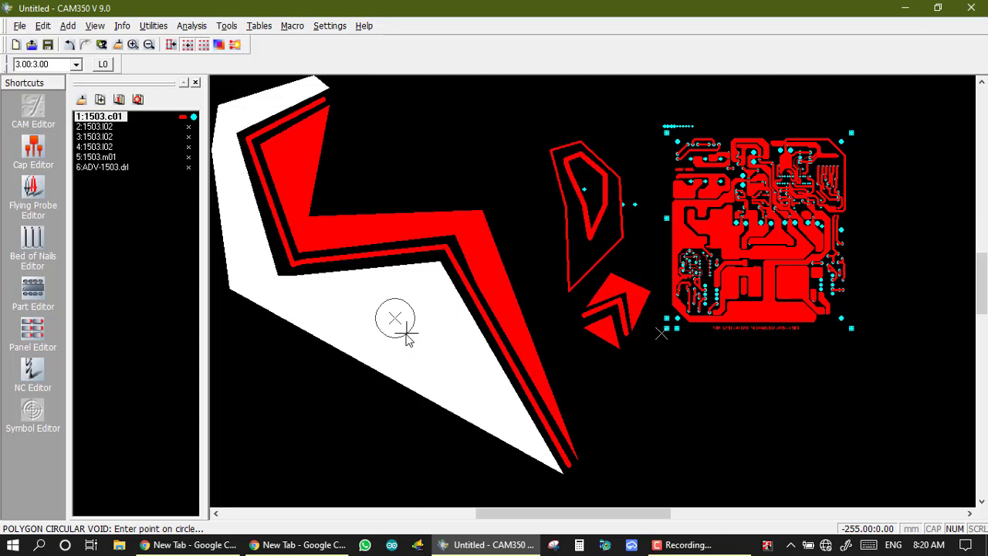
pyautogui.click(407, 339)
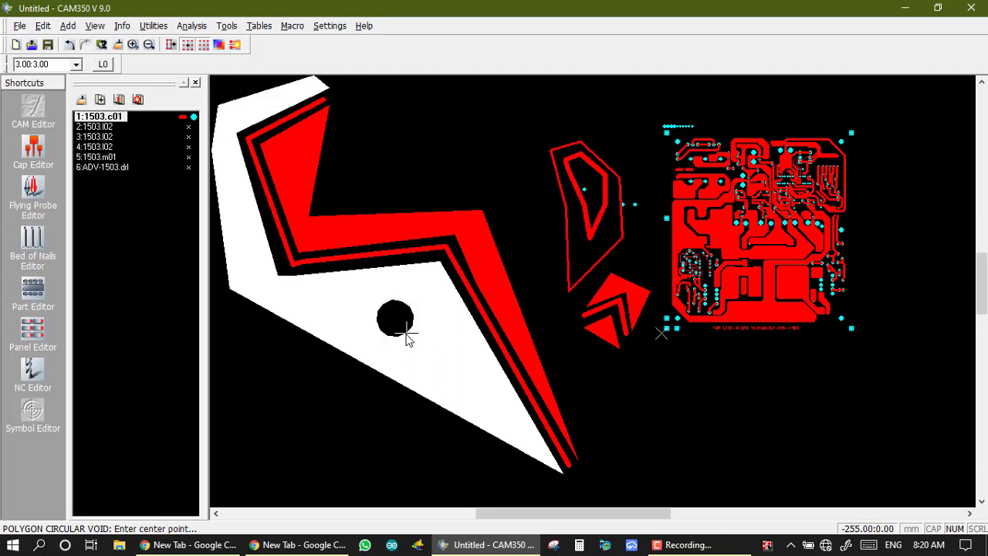
pyautogui.rightClick(370, 363)
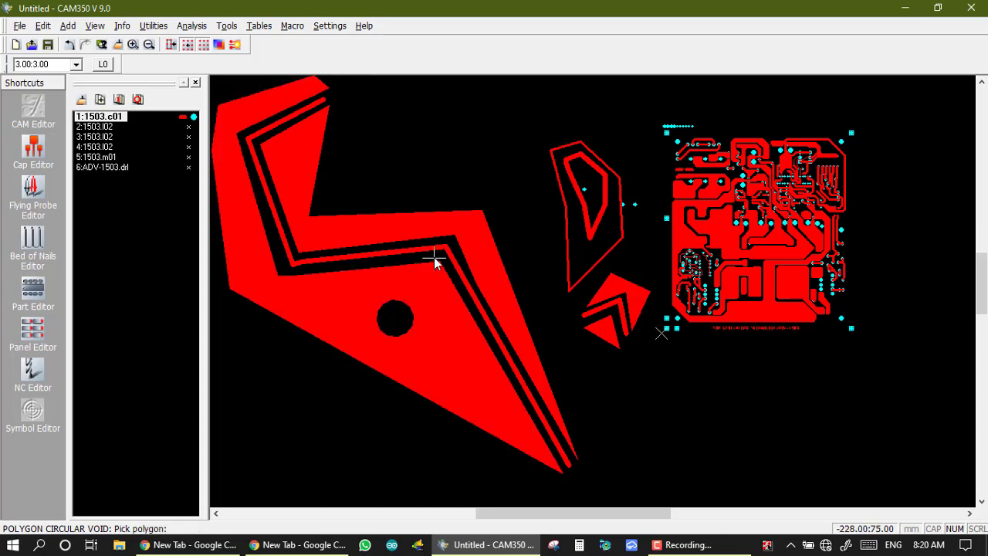
pyautogui.rightClick(379, 322)
# Place a flash with aperture D64 Round 4.80 on layer 1503.c01 at the centre of the circular void.
pyautogui.click(68, 25)
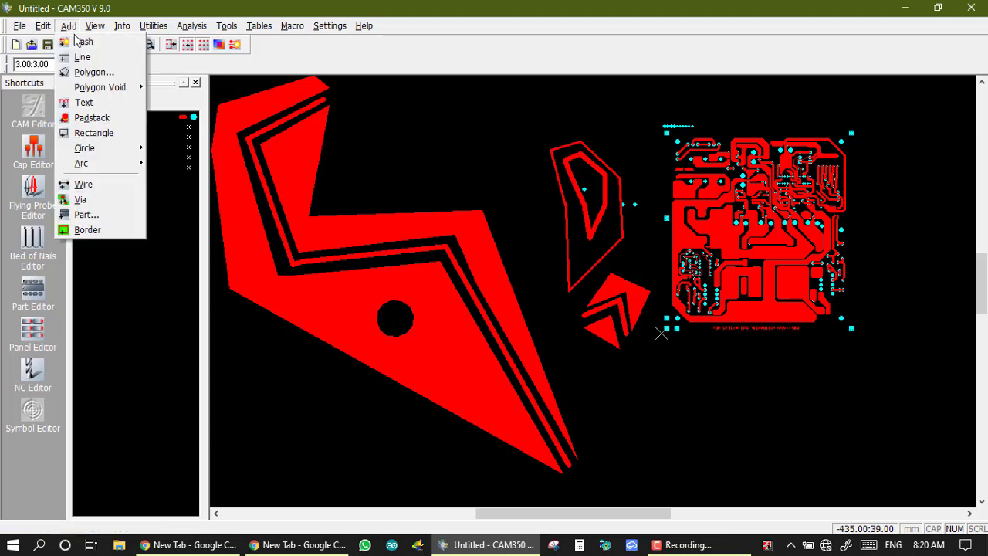
pyautogui.click(75, 40)
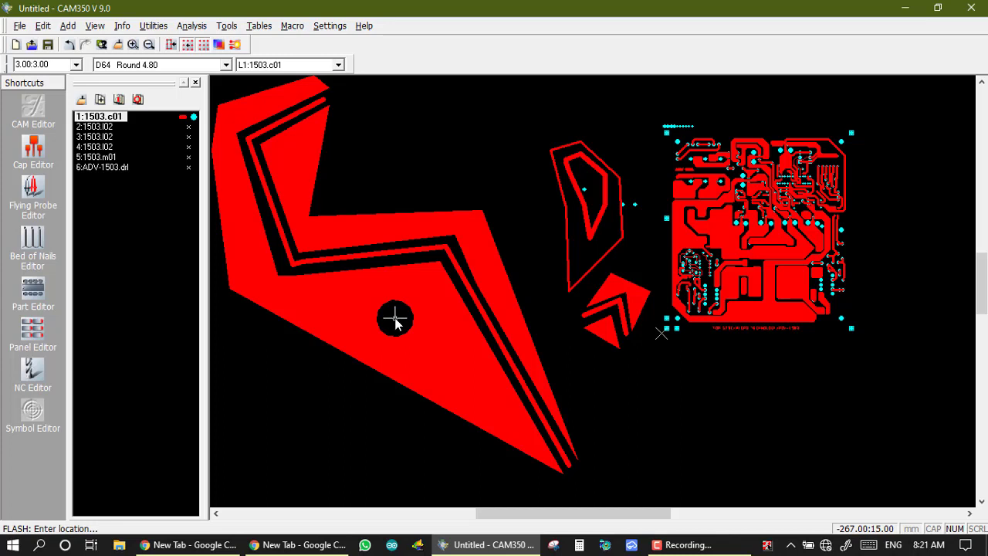
pyautogui.click(166, 65)
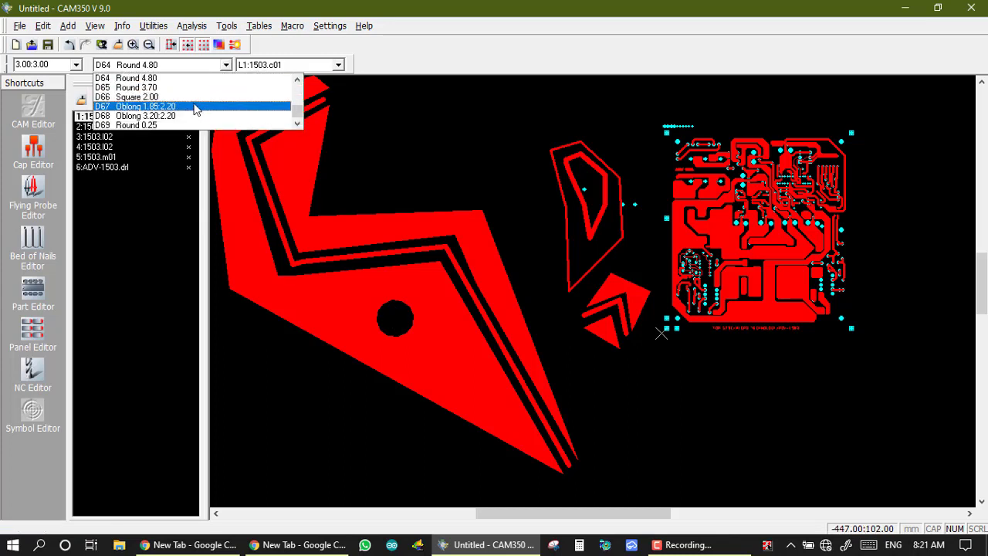
pyautogui.click(165, 80)
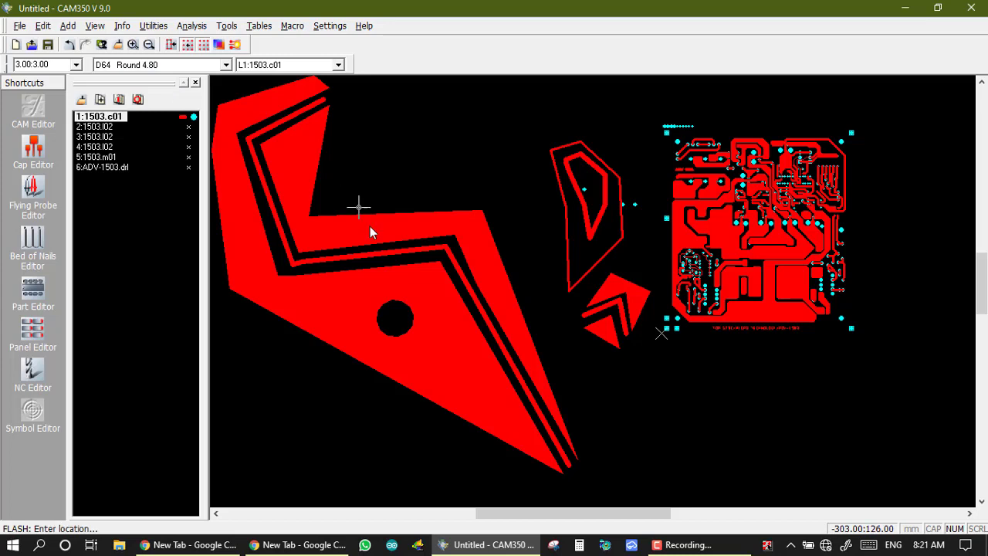
pyautogui.click(394, 320)
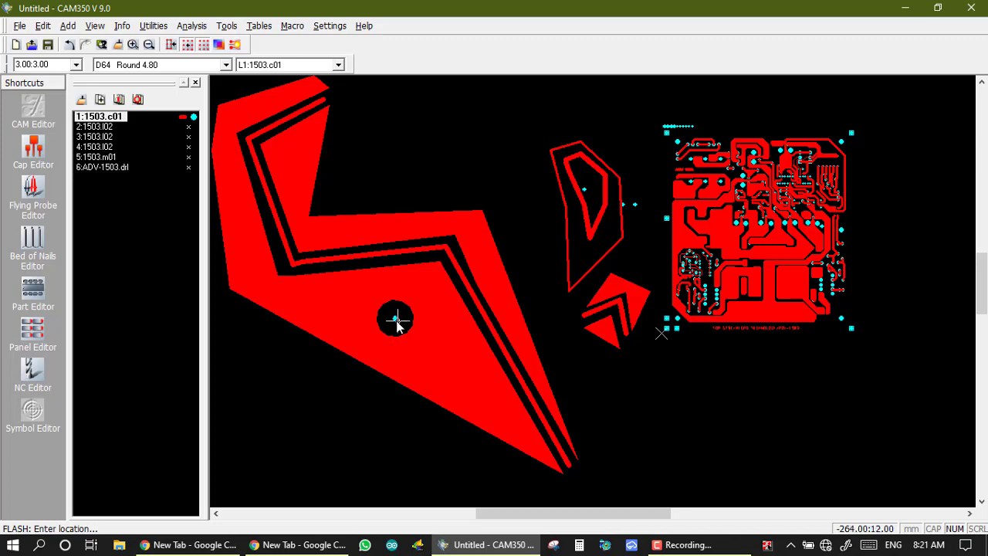
# Examine the flash and its clearance to the edge of the circular void up close.
pyautogui.scroll(1, 396, 324)
pyautogui.scroll(2, 591, 286)
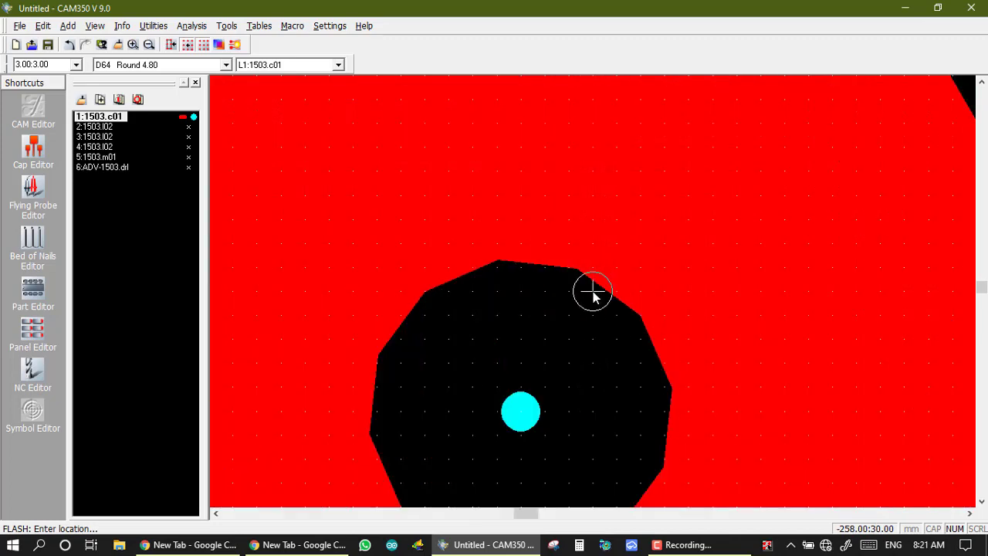
pyautogui.scroll(-1, 545, 435)
pyautogui.scroll(2, 593, 292)
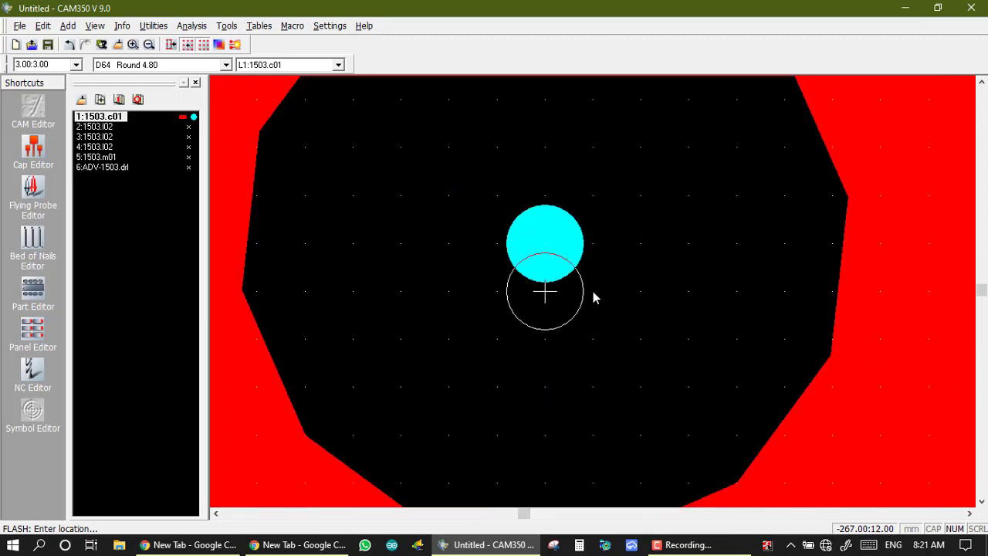
pyautogui.scroll(-2, 593, 294)
pyautogui.scroll(2, 593, 278)
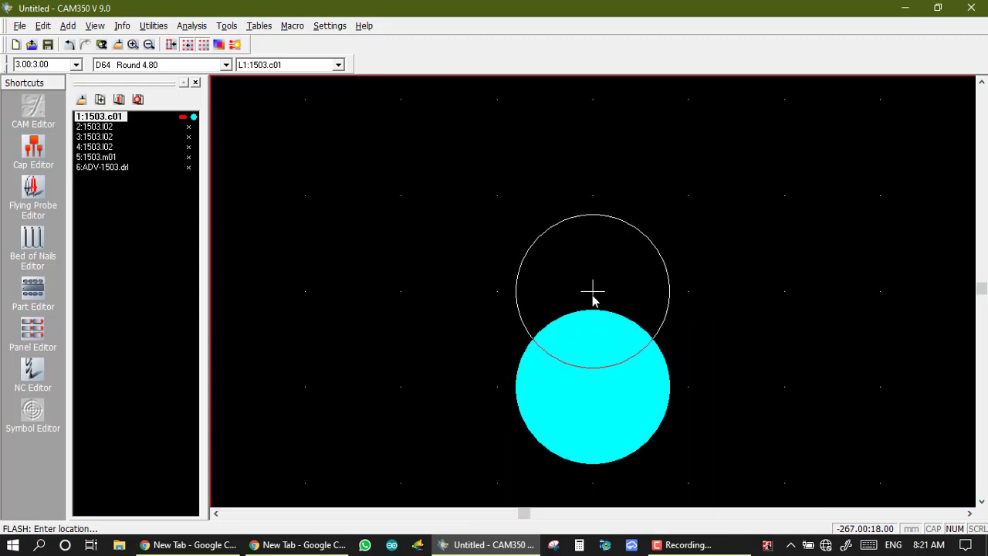
pyautogui.scroll(-2, 591, 291)
pyautogui.scroll(-1, 592, 293)
pyautogui.scroll(1, 604, 279)
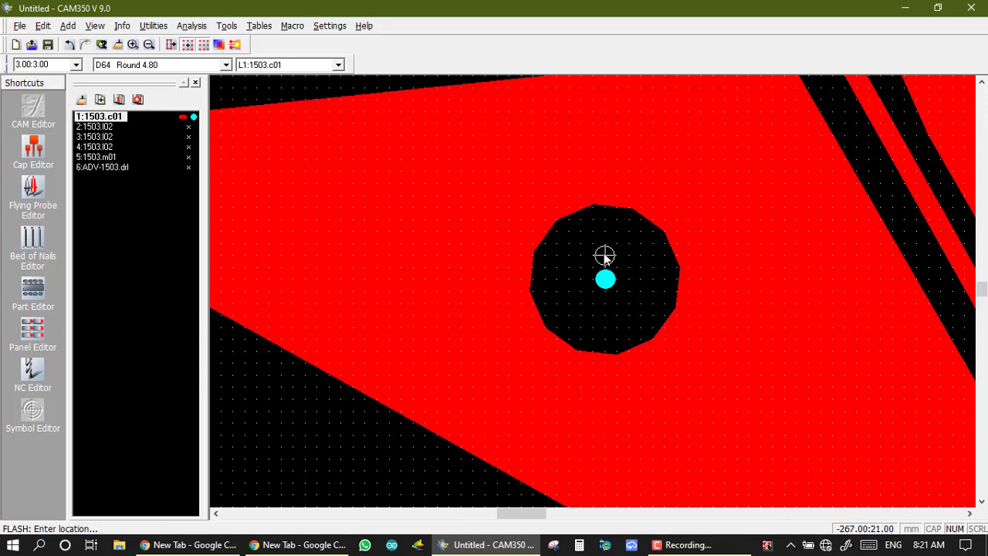
pyautogui.click(68, 25)
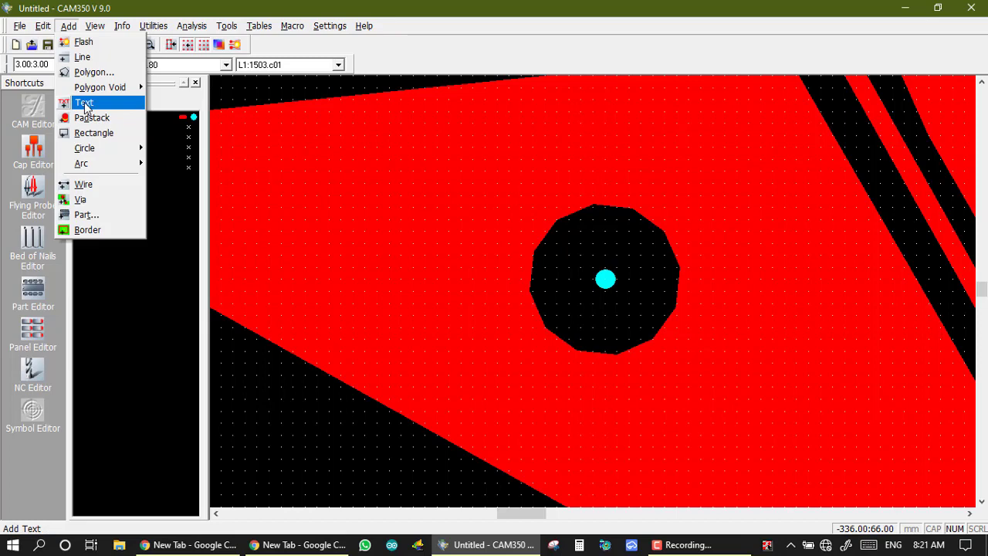
pyautogui.press('Up')
pyautogui.press('Up')
pyautogui.press('Up')
pyautogui.press('Up')
pyautogui.press('Up')
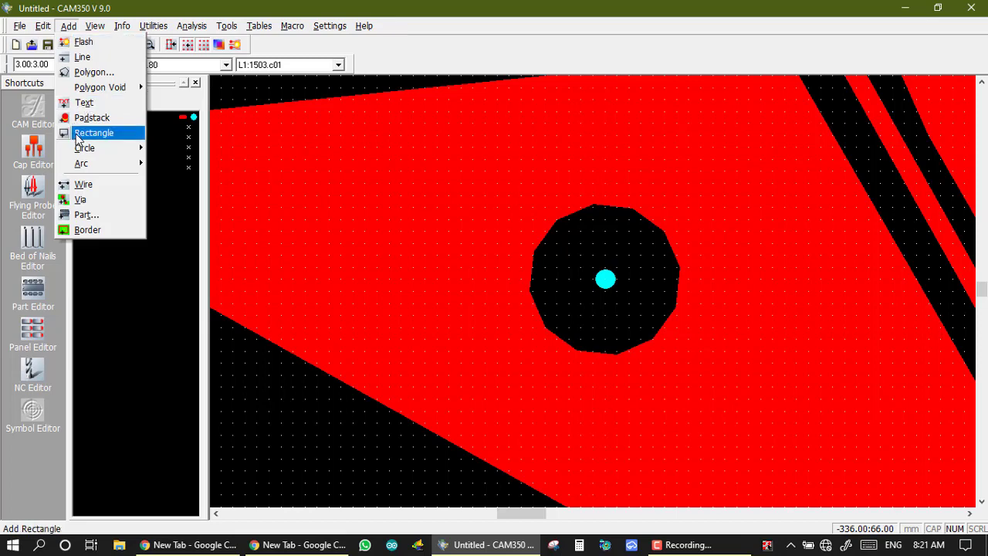
pyautogui.click(77, 134)
# Examine the ADV-1503 text on the board and the copper around it up close.
pyautogui.press('Home')
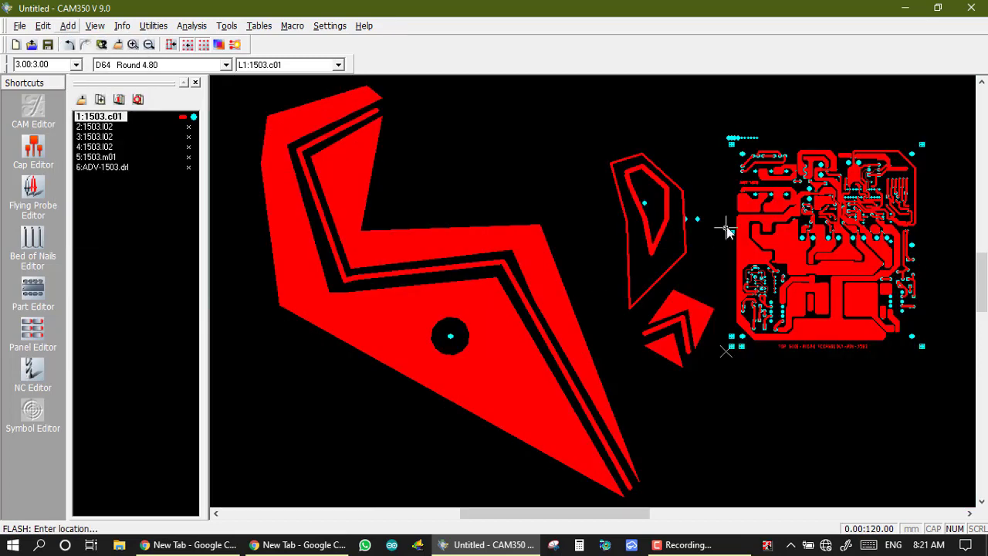
pyautogui.scroll(5, 746, 224)
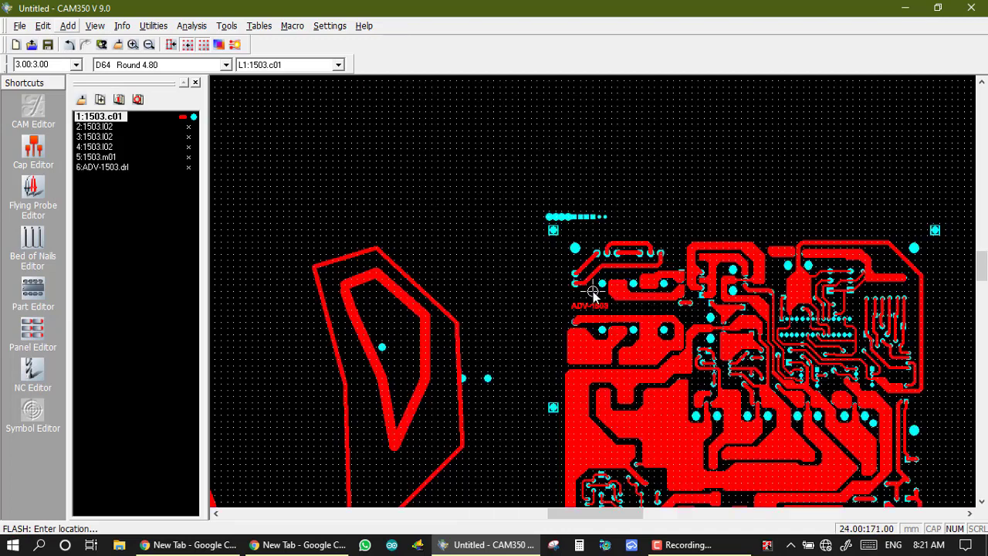
pyautogui.hotkey('alt', 'm')
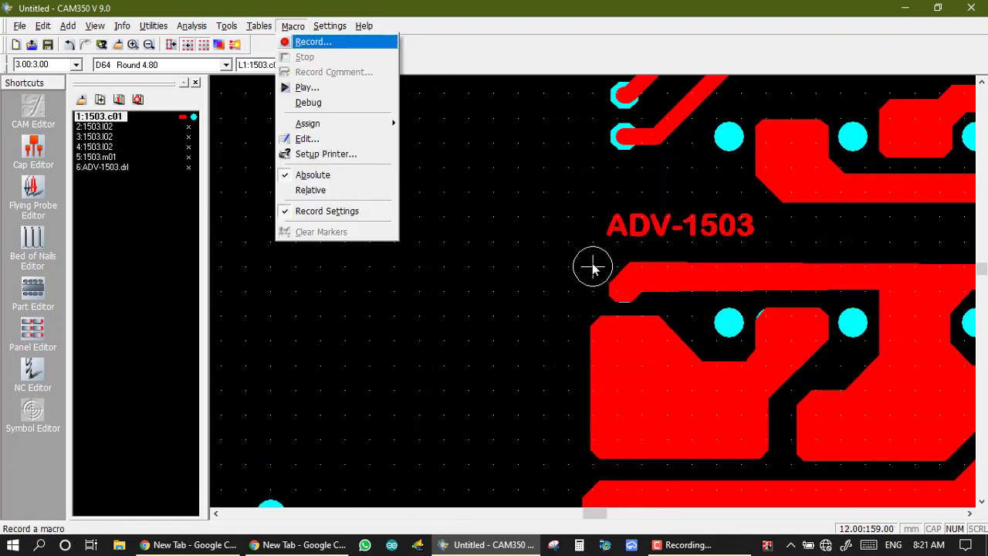
pyautogui.press('Escape')
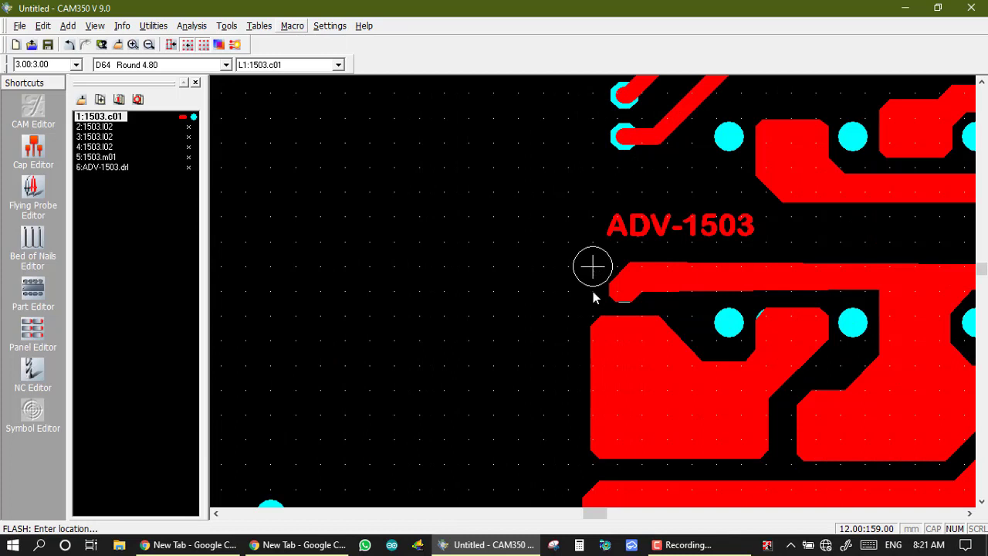
pyautogui.scroll(2, 591, 295)
pyautogui.hotkey('alt', 'm')
pyautogui.press('Escape')
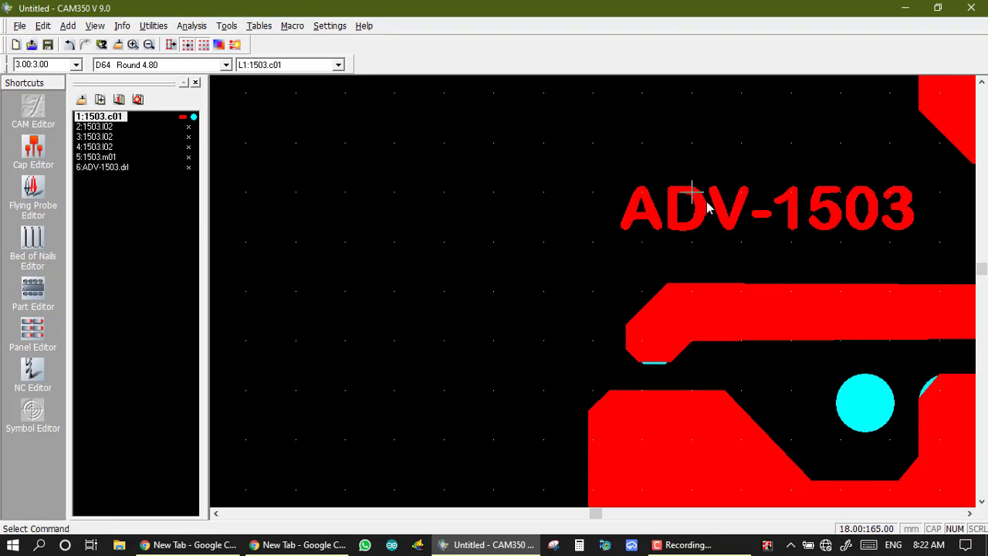
pyautogui.scroll(-1, 591, 294)
pyautogui.scroll(2, 591, 294)
pyautogui.scroll(-1, 592, 295)
pyautogui.scroll(-1, 594, 297)
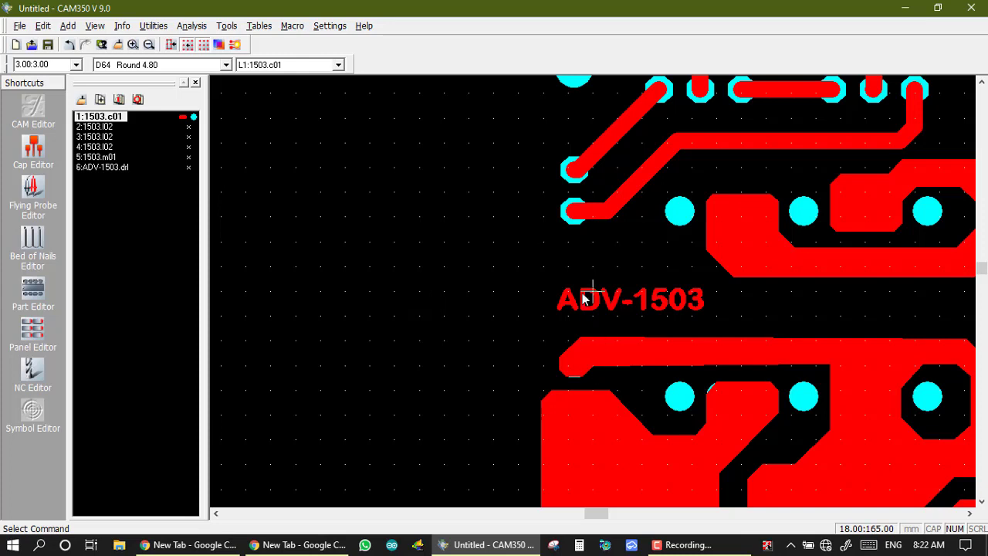
# Mirror the whole ADV-1503 board text about a vertical axis through its middle.
pyautogui.click(43, 26)
pyautogui.click(60, 138)
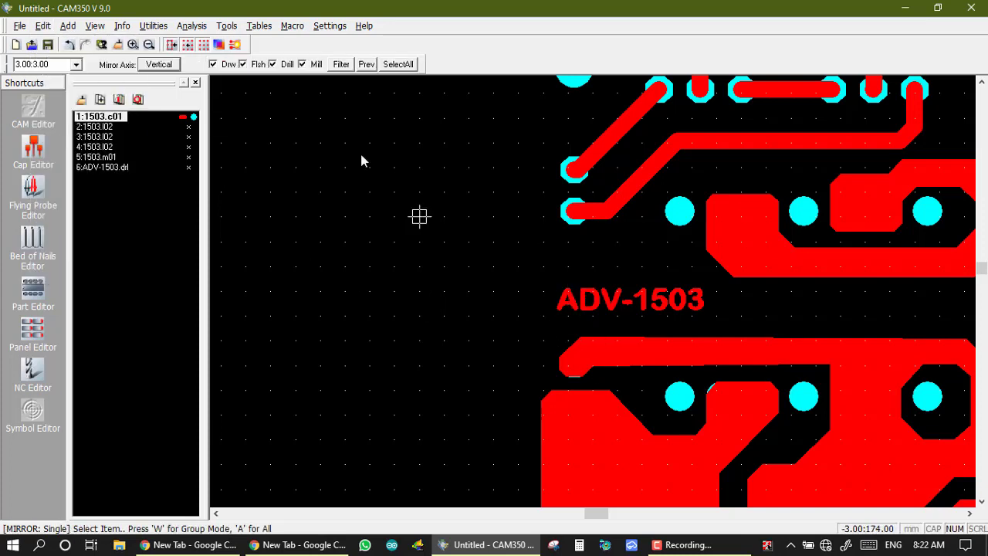
pyautogui.click(366, 64)
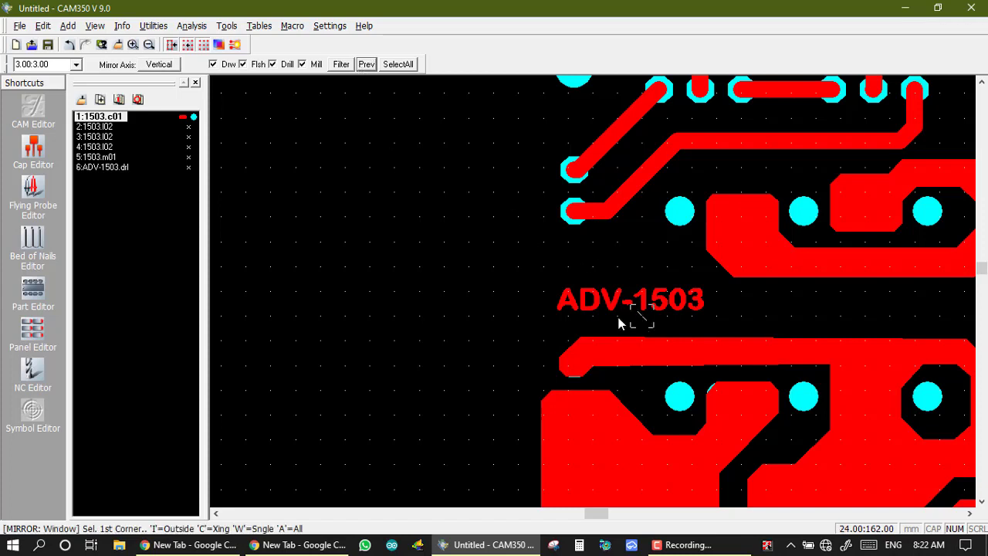
pyautogui.click(543, 292)
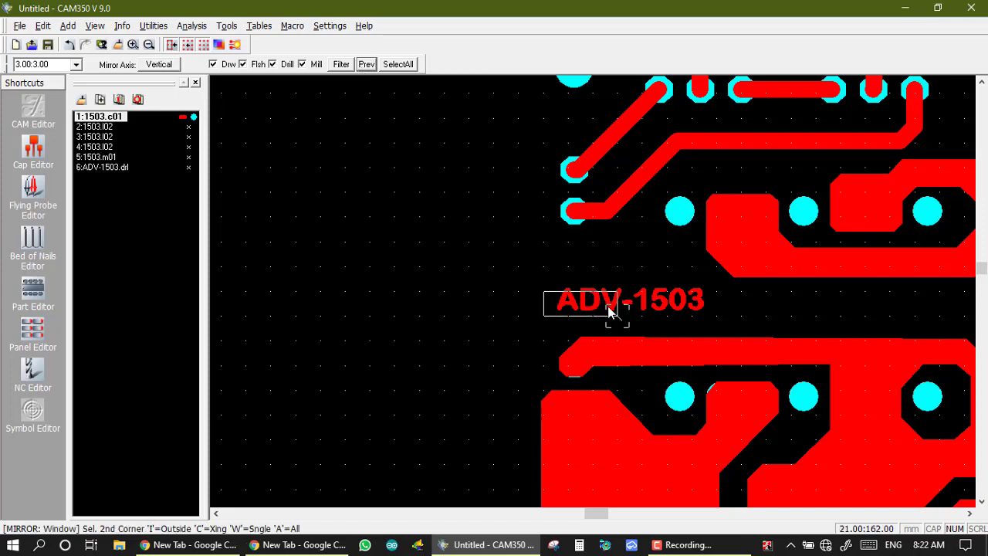
pyautogui.click(707, 321)
pyautogui.click(543, 267)
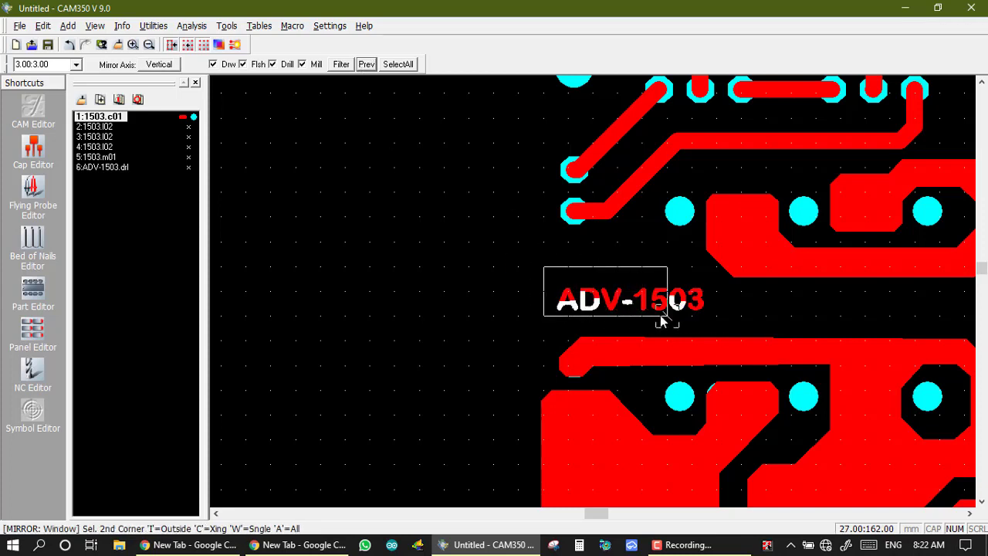
pyautogui.click(703, 321)
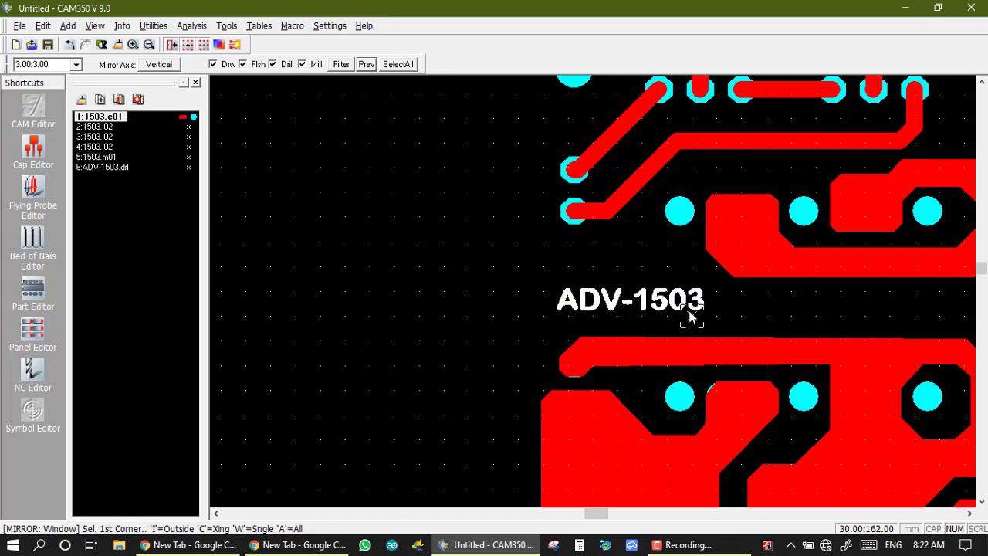
pyautogui.click(640, 298)
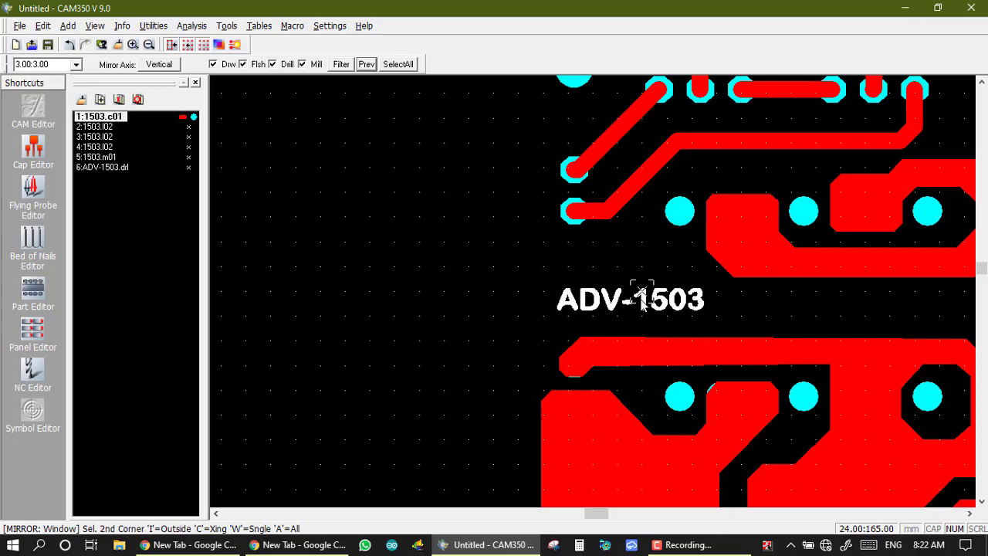
pyautogui.click(641, 298)
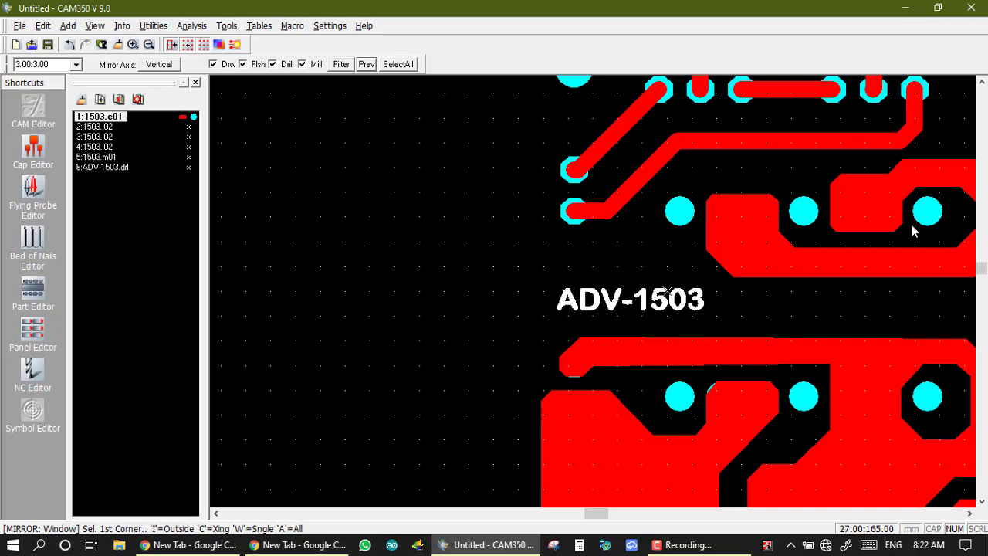
pyautogui.click(617, 302)
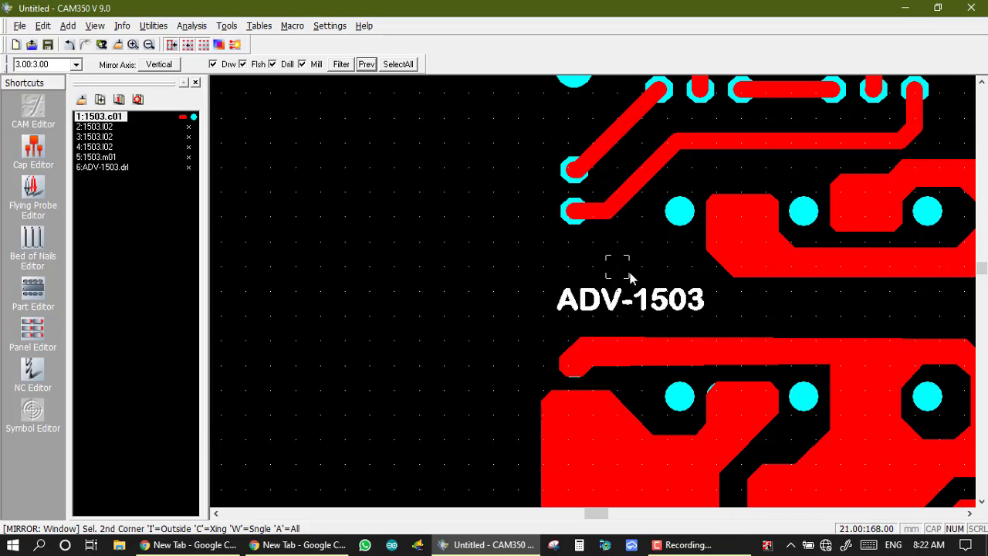
pyautogui.click(670, 316)
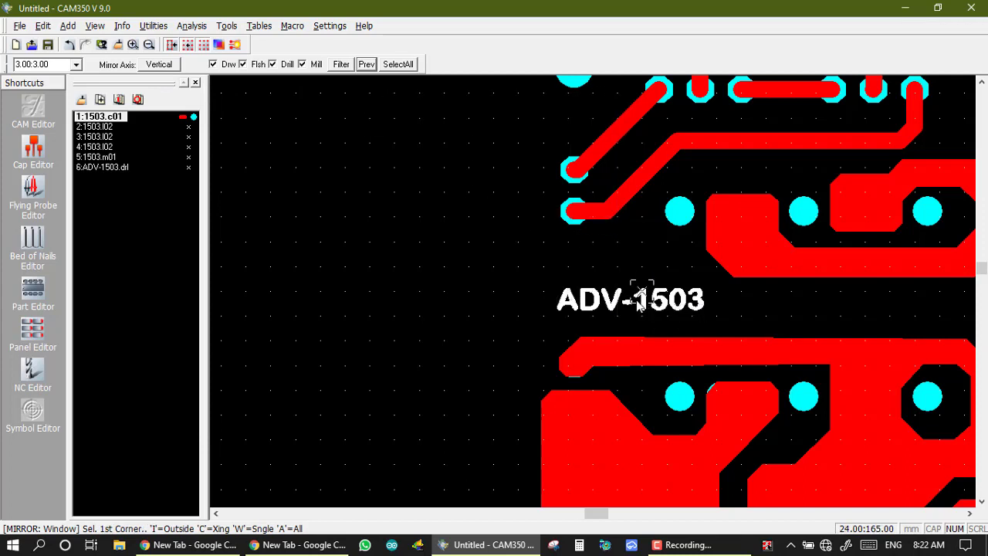
pyautogui.rightClick(329, 135)
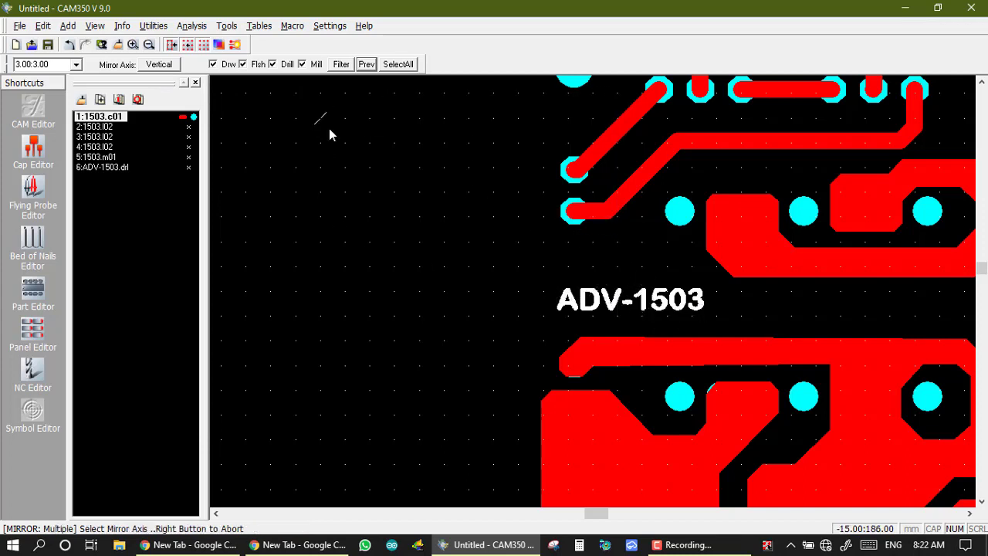
pyautogui.click(637, 295)
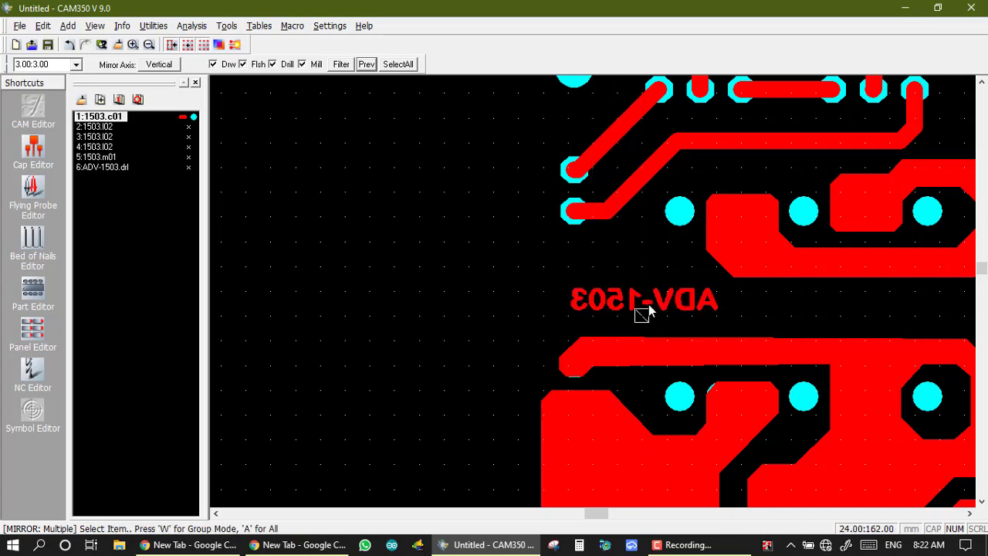
# Return the ADV-1503 text to its unmirrored orientation and end the Mirror command.
pyautogui.moveTo(741, 545)
pyautogui.click(617, 297)
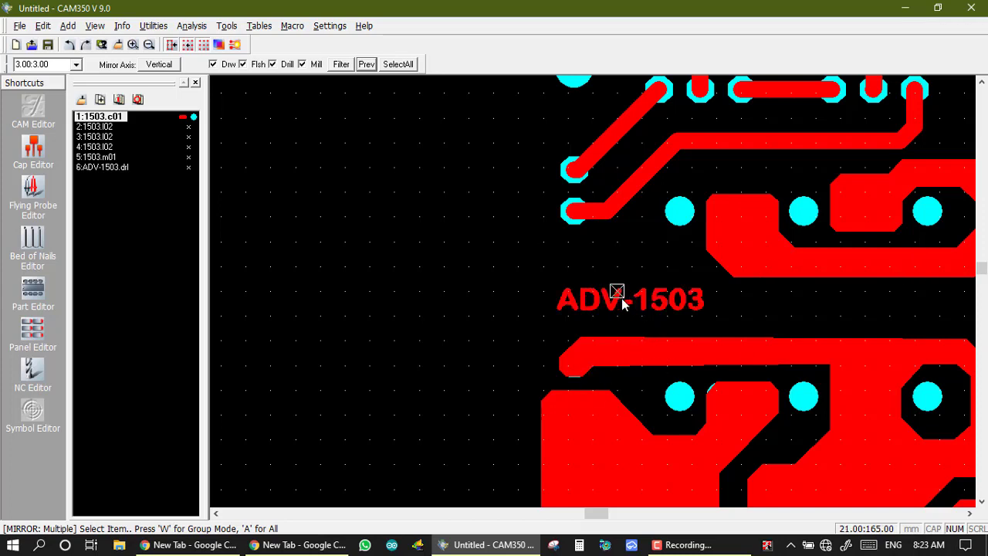
pyautogui.press('Escape')
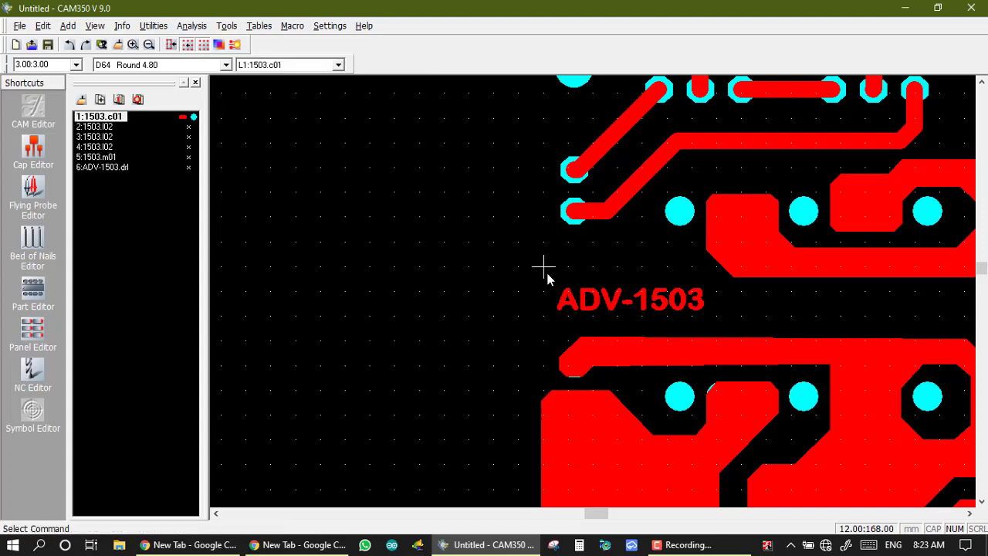
# Start adding text and set the text style's total height to 10.
pyautogui.press('Home')
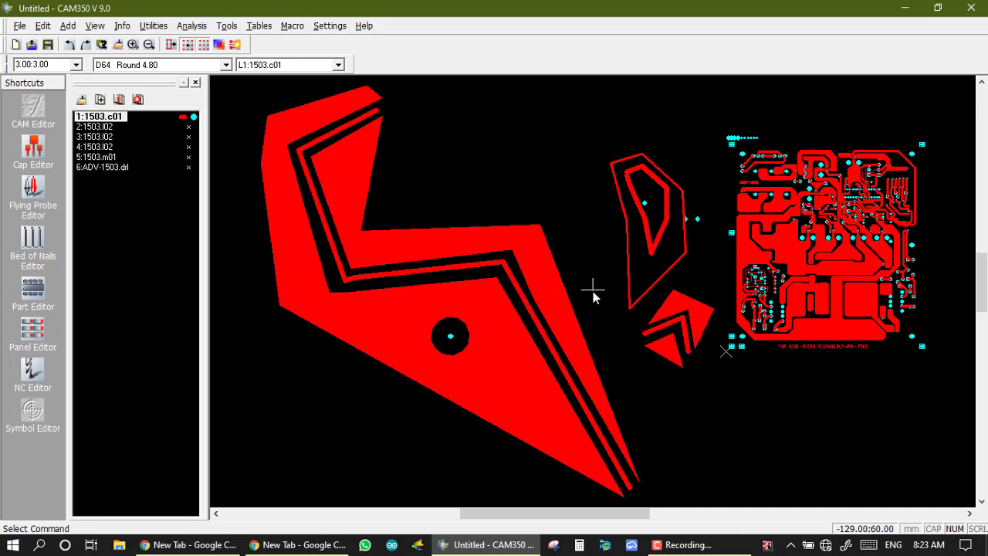
pyautogui.click(68, 25)
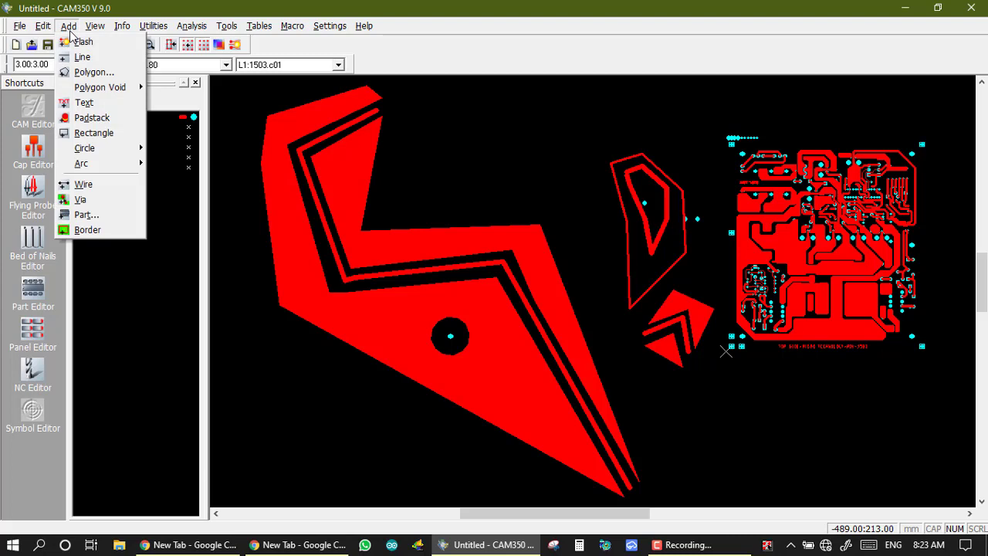
pyautogui.click(80, 100)
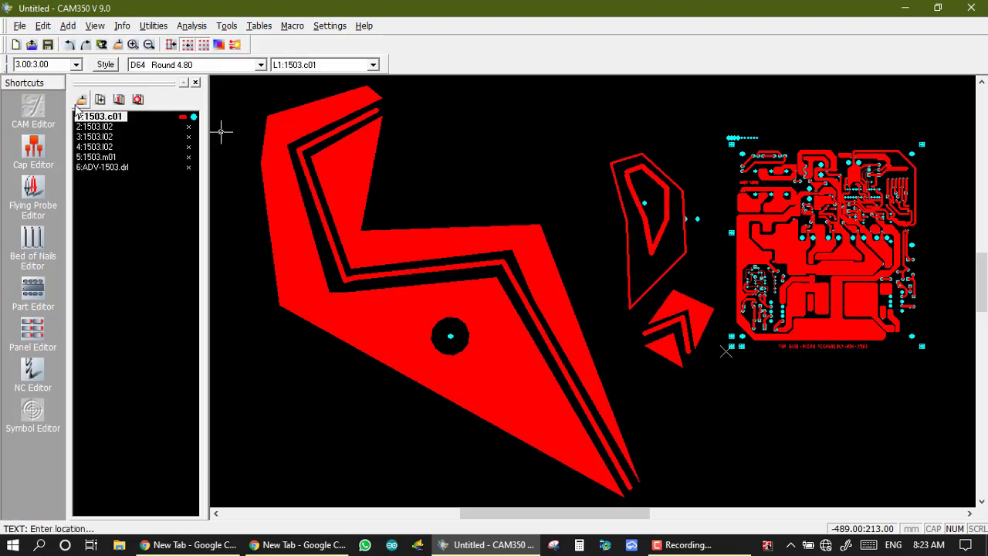
pyautogui.click(105, 65)
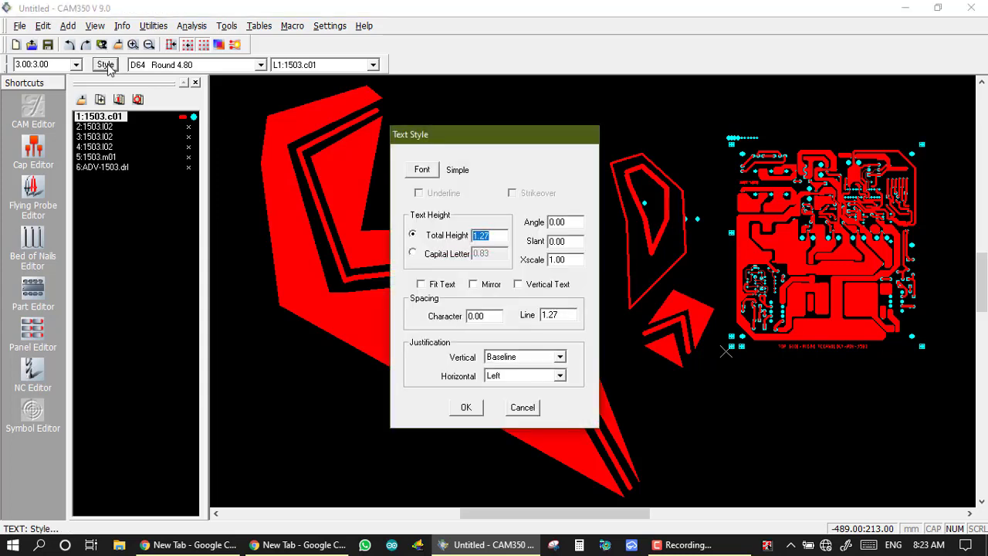
pyautogui.click(498, 238)
pyautogui.press('BackSpace')
pyautogui.press('BackSpace')
pyautogui.press('BackSpace')
pyautogui.write('10')
pyautogui.click(552, 241)
pyautogui.click(466, 408)
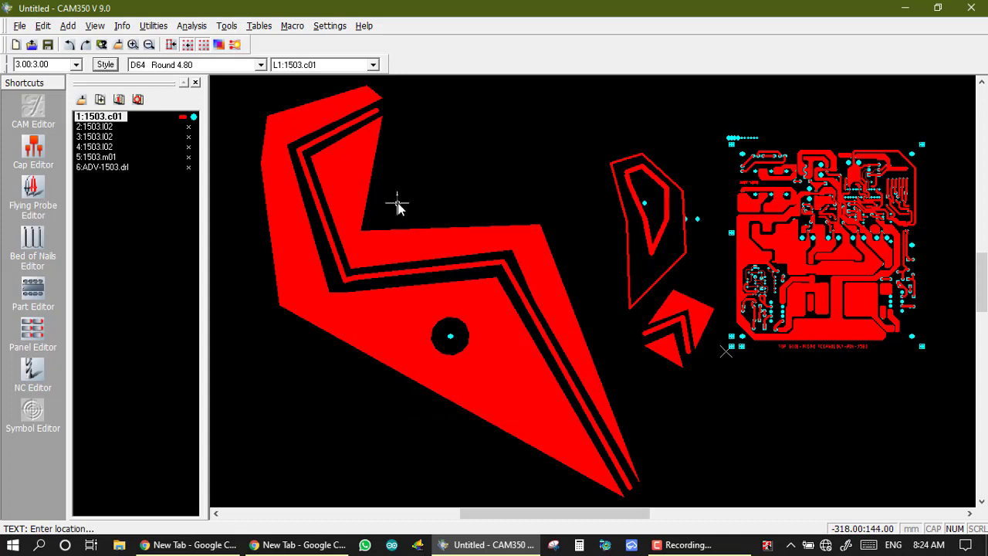
# Try to use aperture D66 Square 2.00 for the new text.
pyautogui.click(247, 66)
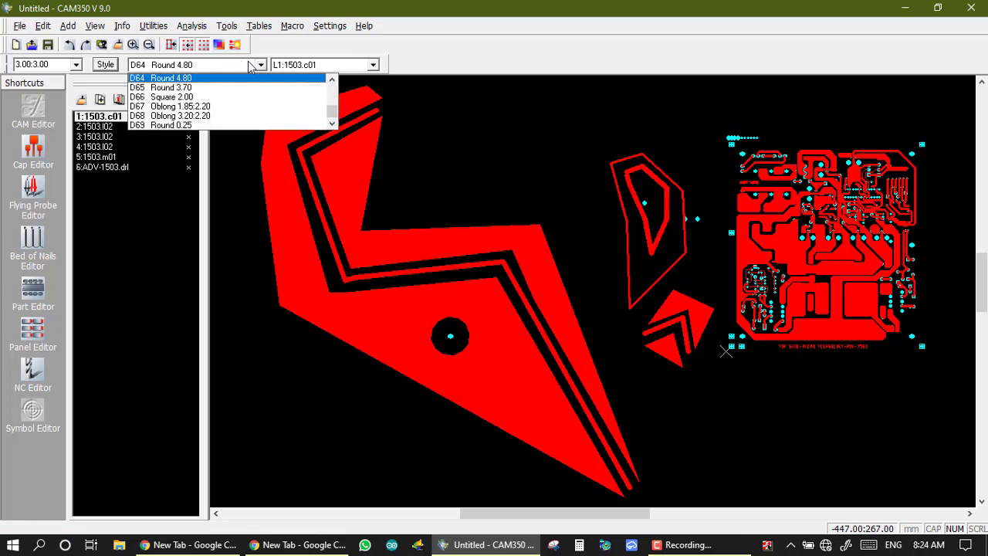
pyautogui.click(207, 98)
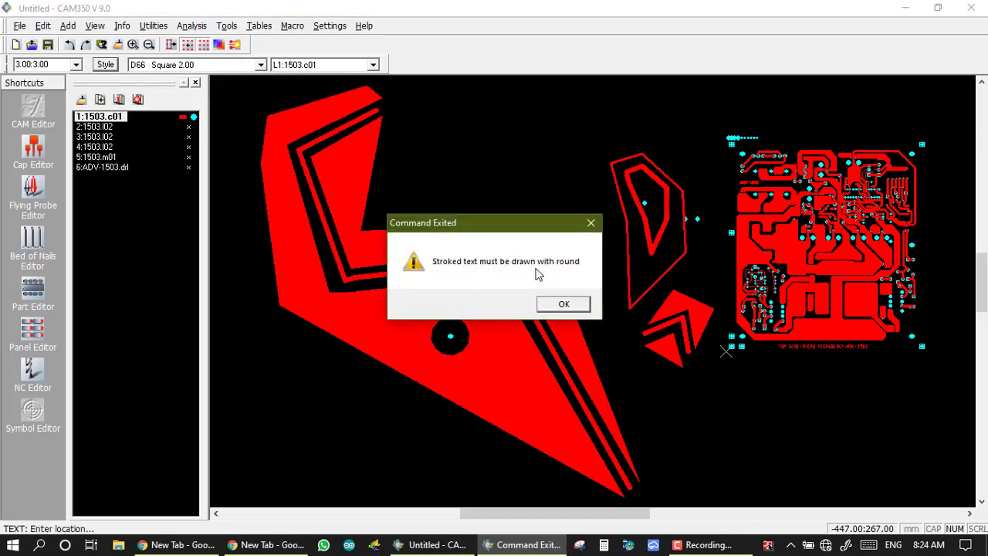
pyautogui.click(561, 303)
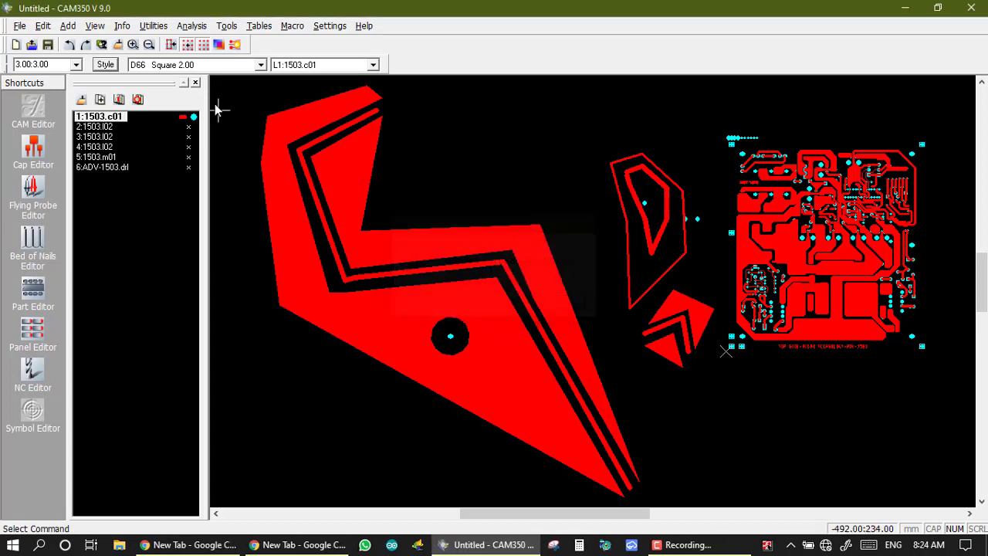
# Try aperture D67 Oblong 1.85:2.20 for the text and review the text style settings.
pyautogui.click(249, 68)
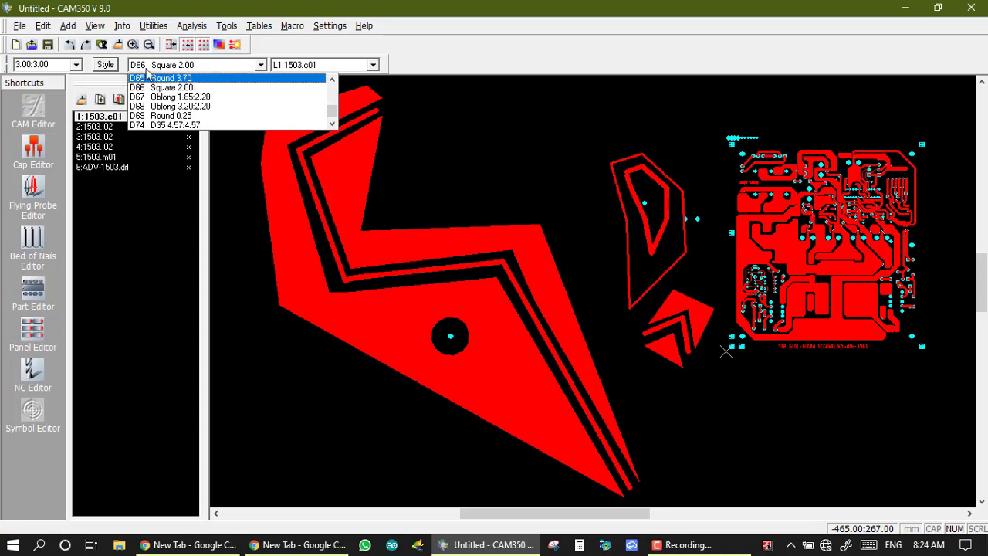
pyautogui.click(227, 70)
pyautogui.click(227, 68)
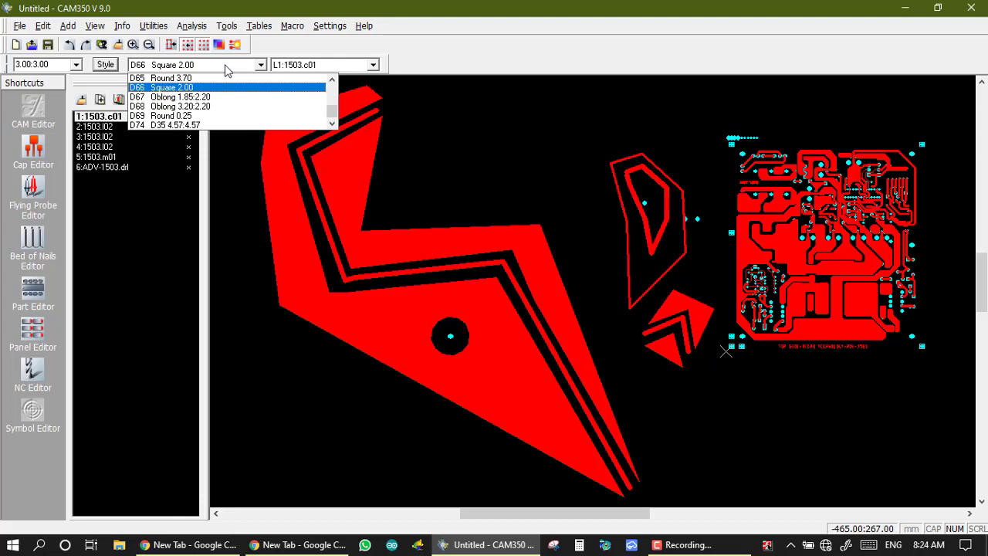
pyautogui.click(168, 99)
pyautogui.click(212, 68)
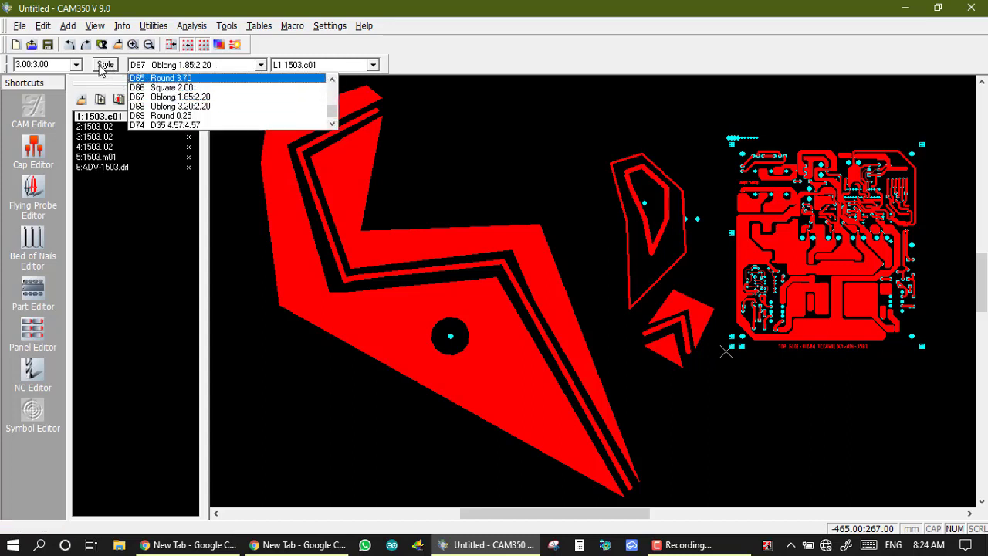
pyautogui.click(102, 66)
pyautogui.click(103, 66)
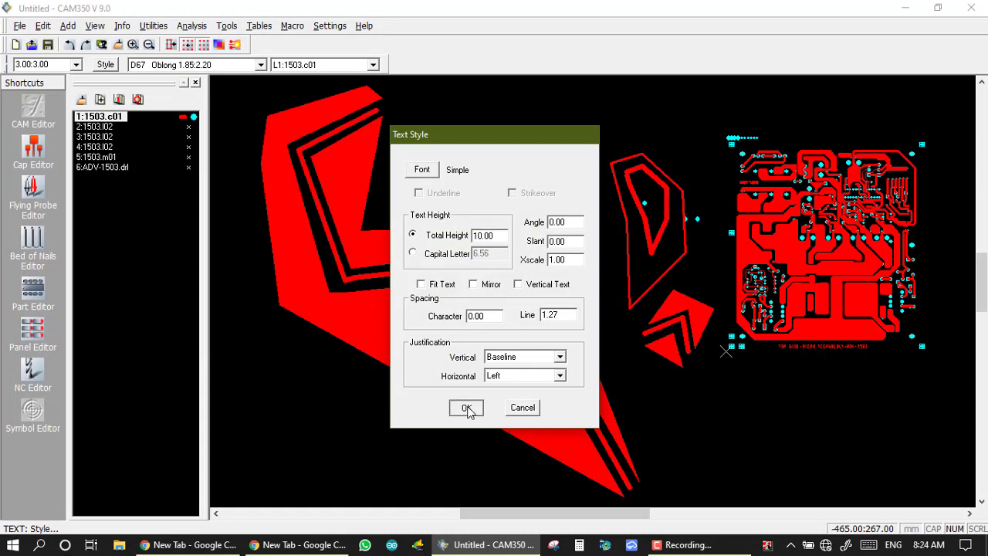
pyautogui.click(466, 408)
# Switch the aperture back to D66 Square 2.00 and try to start the Text command with it.
pyautogui.click(261, 65)
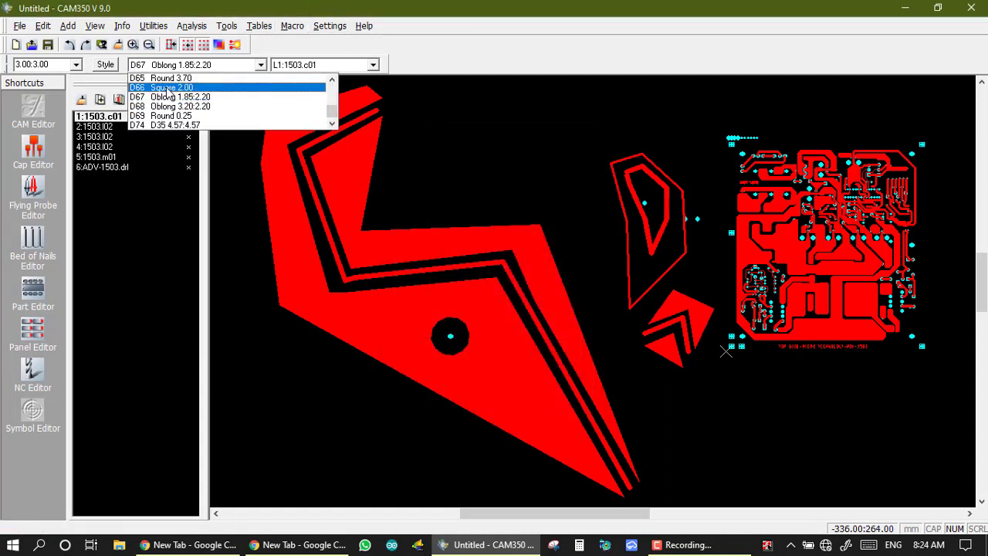
pyautogui.click(167, 88)
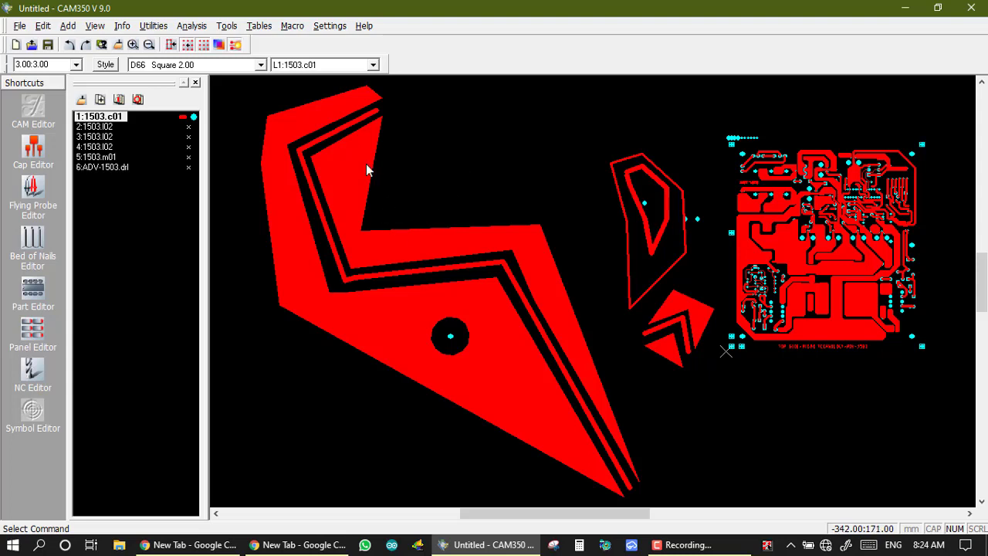
pyautogui.click(66, 25)
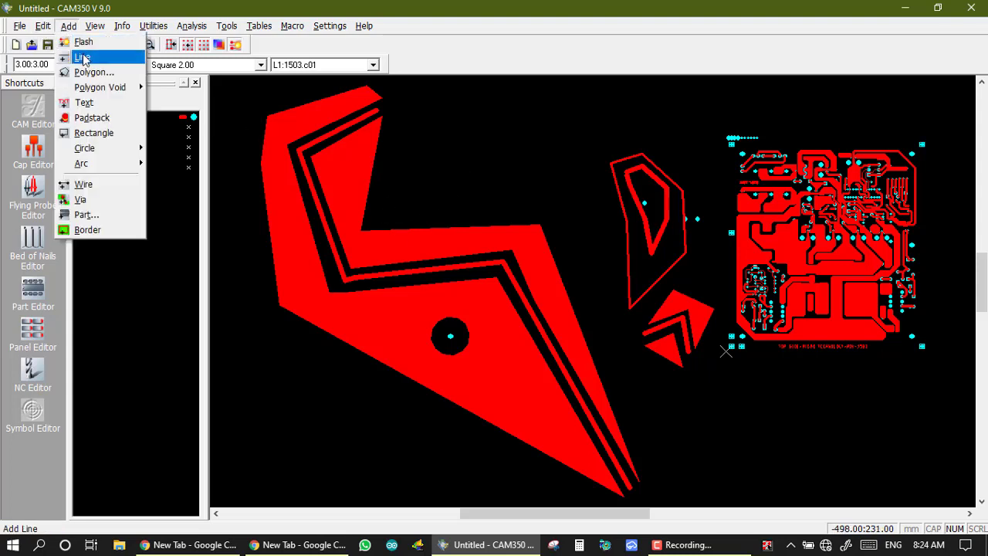
pyautogui.click(85, 101)
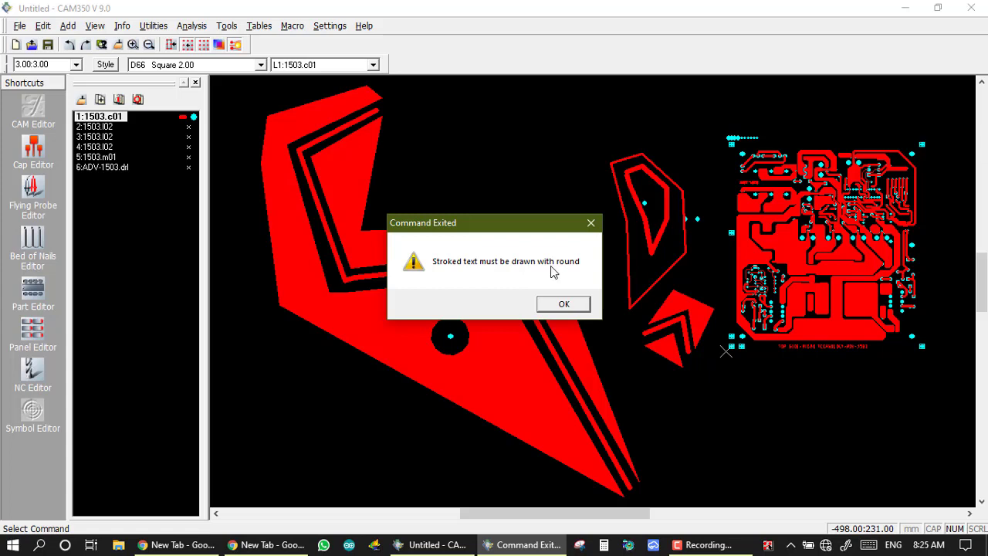
pyautogui.click(556, 305)
# Make D10 Round 2.50 the active aperture and start the Text command with it.
pyautogui.click(224, 66)
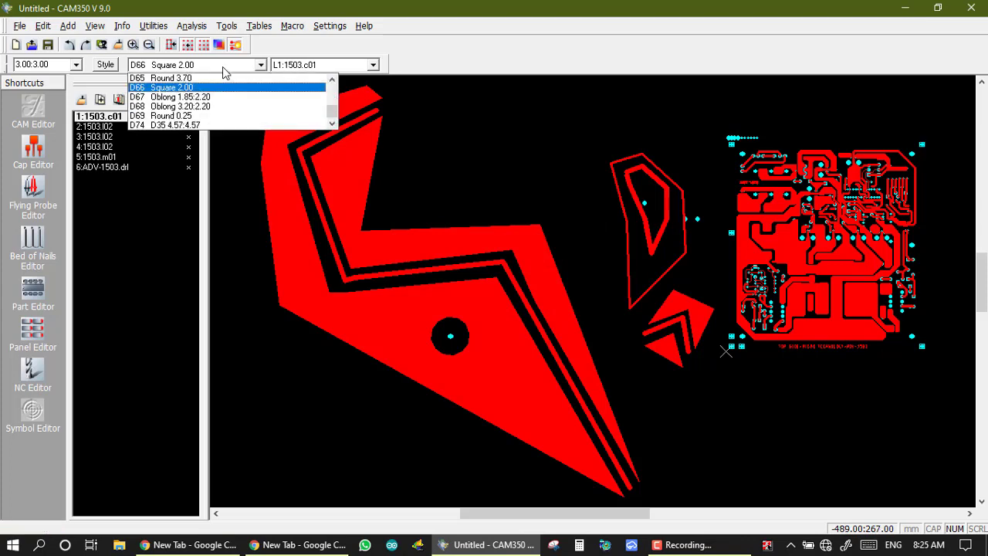
pyautogui.moveTo(331, 110); pyautogui.dragTo(332, 86)
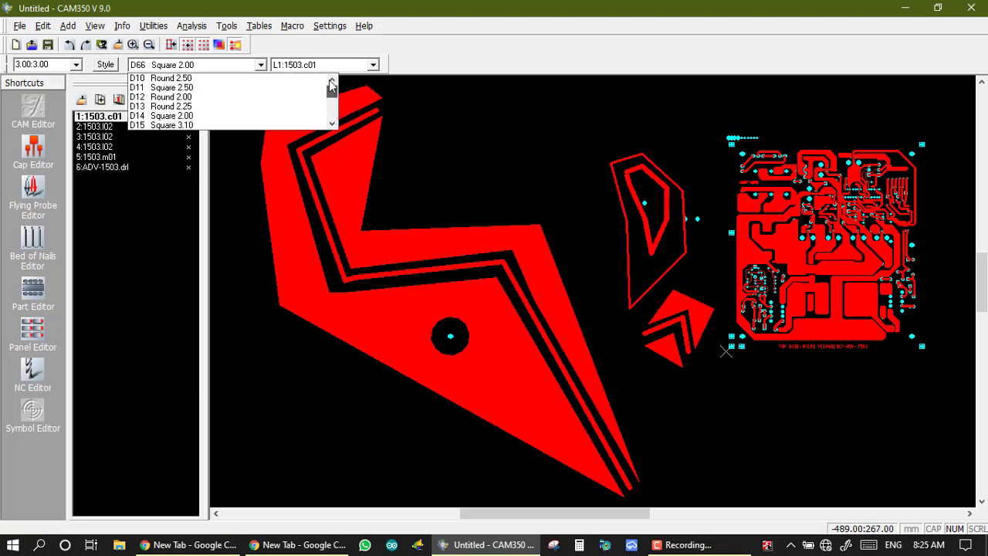
pyautogui.click(171, 79)
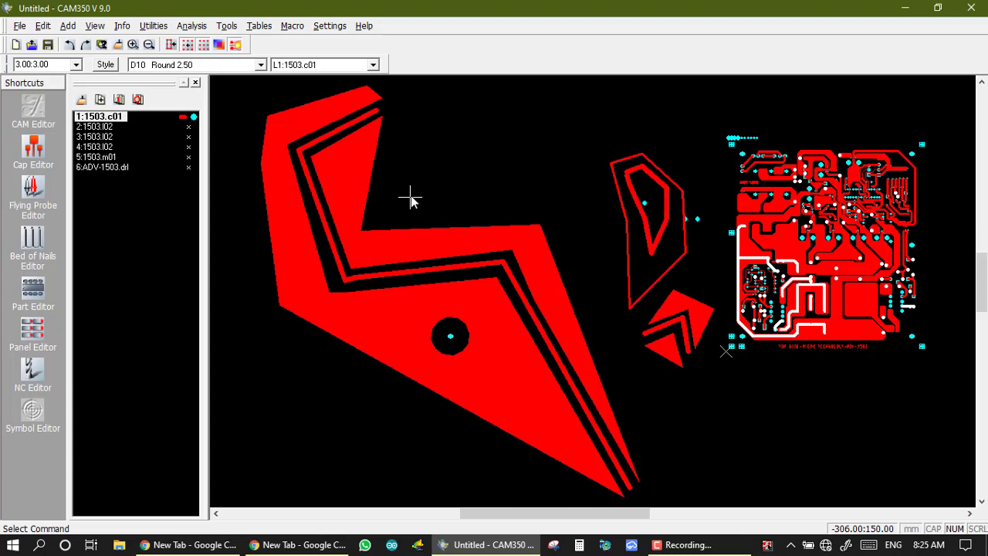
pyautogui.click(66, 26)
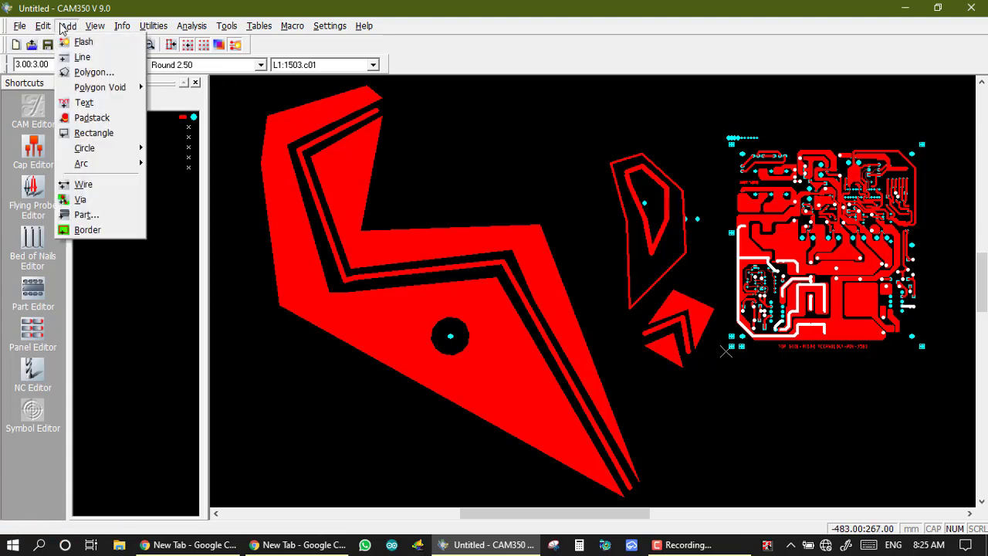
pyautogui.click(81, 102)
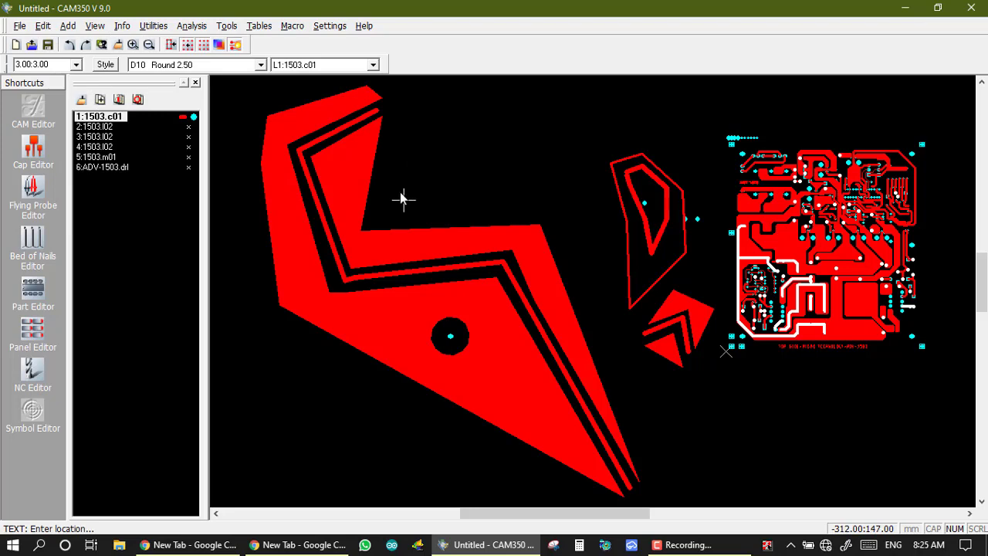
# Add the text "Krini Devices" in the empty notch beside the large filled polygon.
pyautogui.scroll(2, 397, 212)
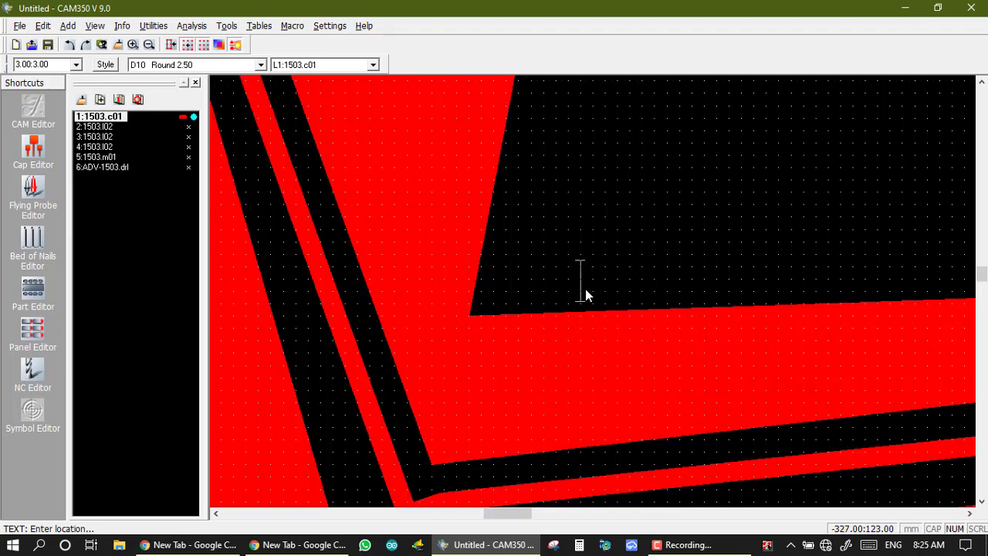
pyautogui.scroll(1, 585, 294)
pyautogui.scroll(-1, 591, 291)
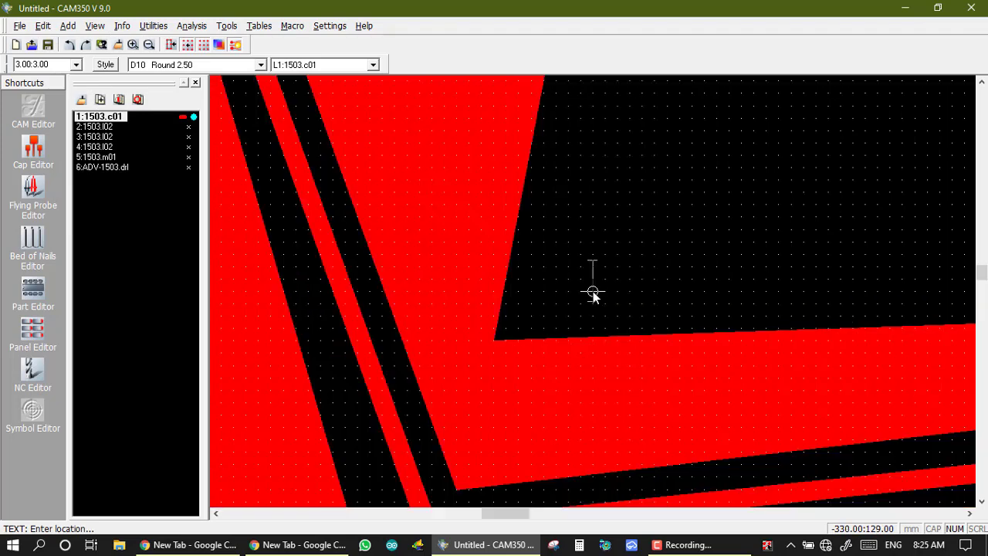
pyautogui.scroll(-1, 595, 287)
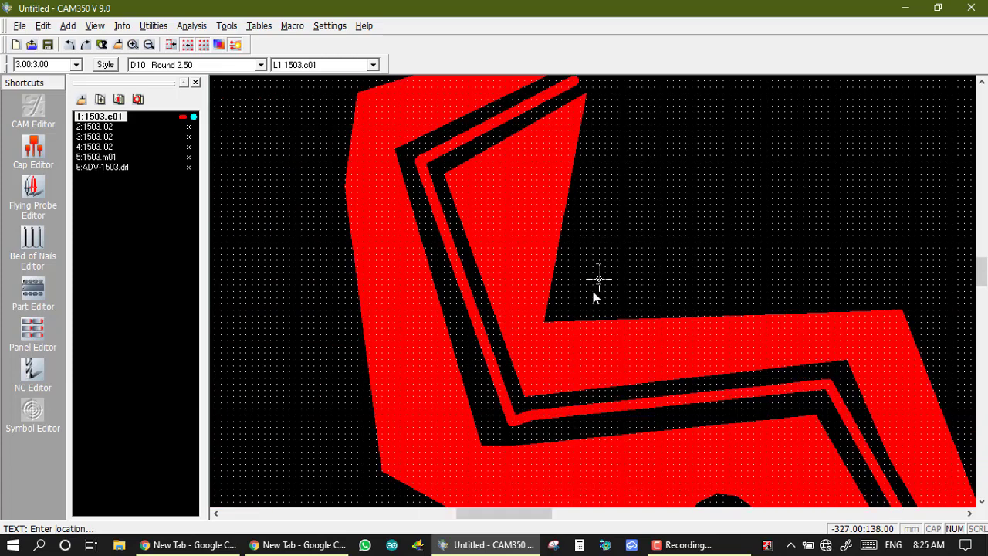
pyautogui.scroll(1, 594, 297)
pyautogui.click(589, 302)
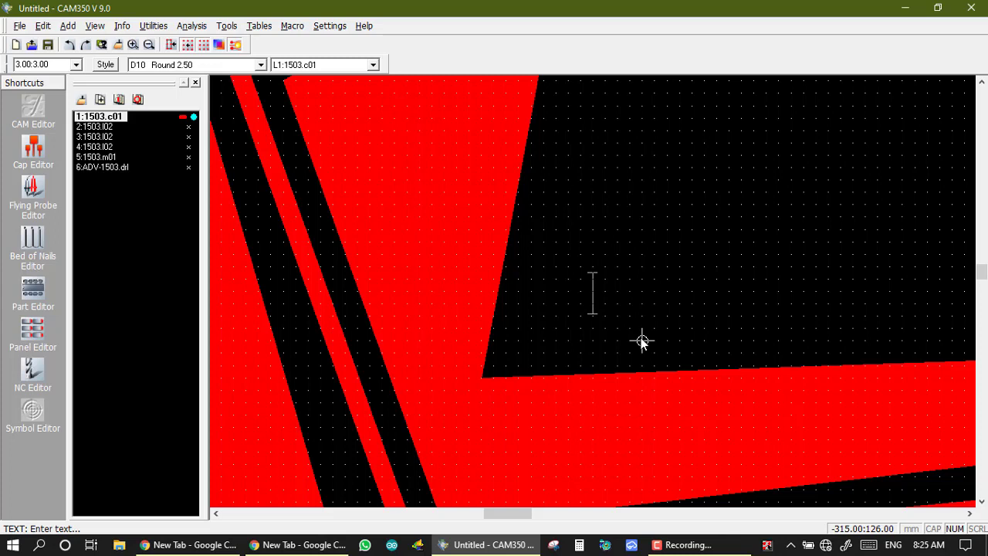
pyautogui.write('Krini')
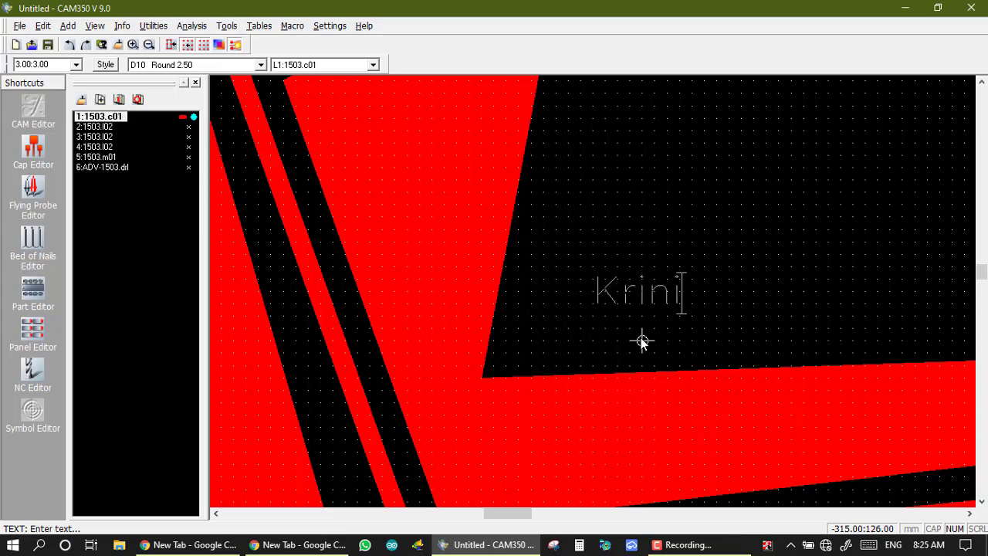
pyautogui.write(' Devices')
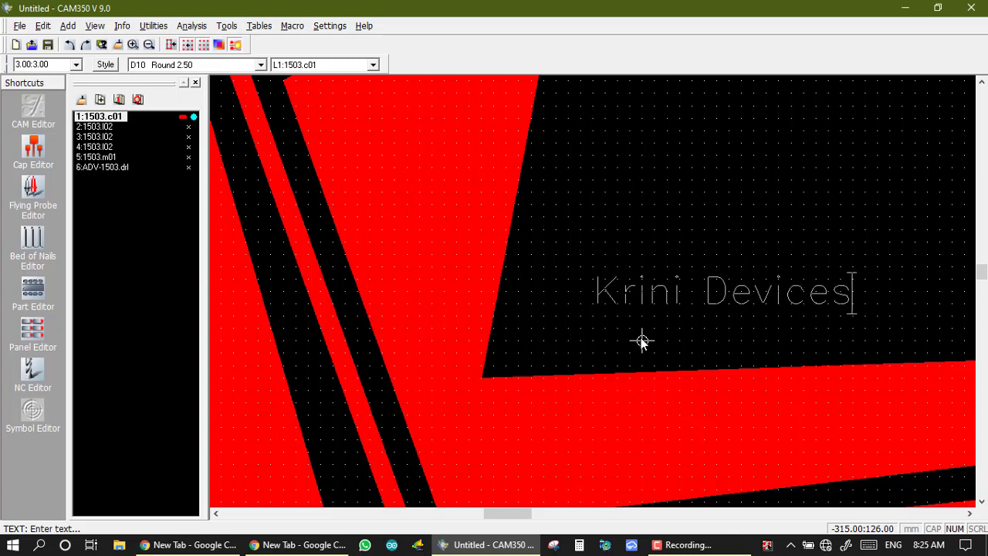
pyautogui.press('Return')
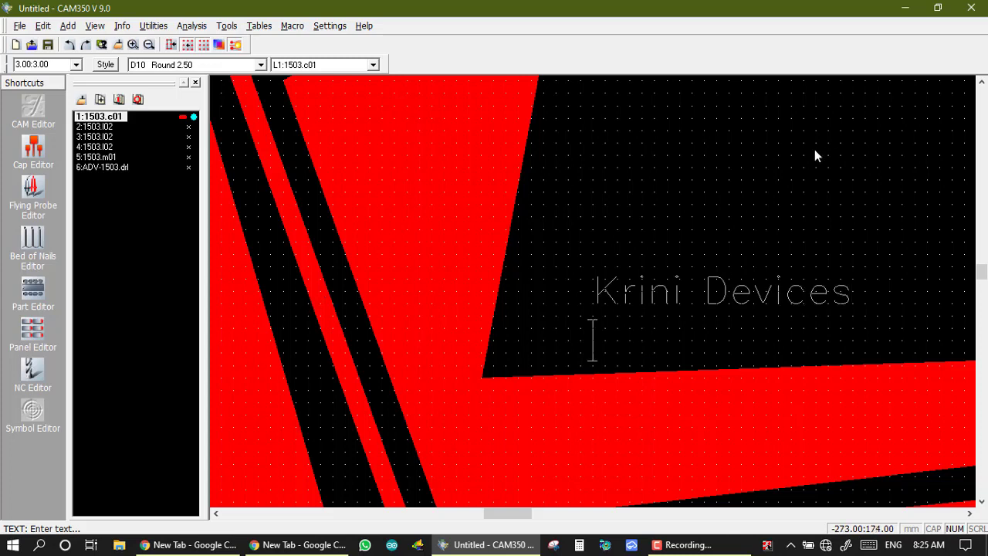
pyautogui.press('Return')
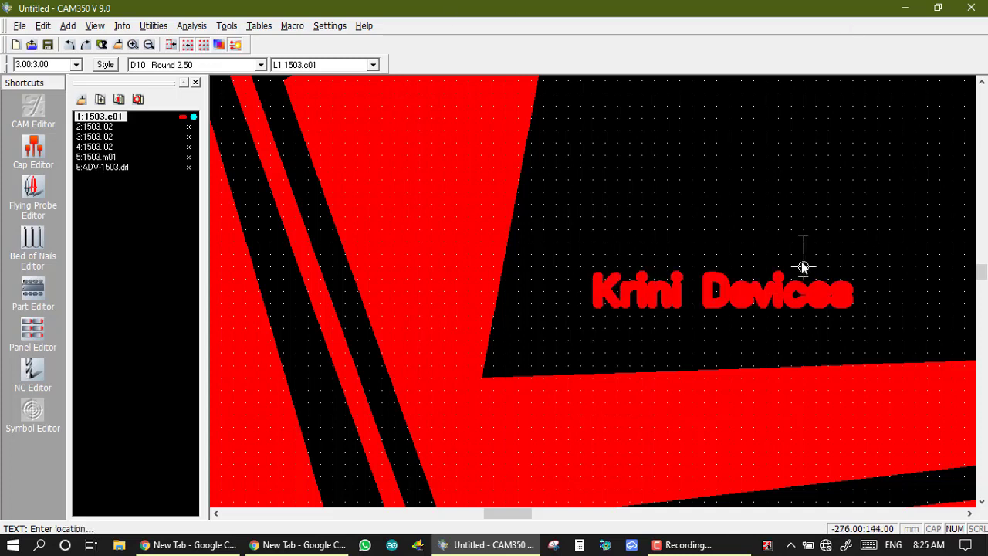
# Switch the text aperture to the thinner D36 Round 1.00.
pyautogui.scroll(1, 591, 286)
pyautogui.scroll(-1, 591, 286)
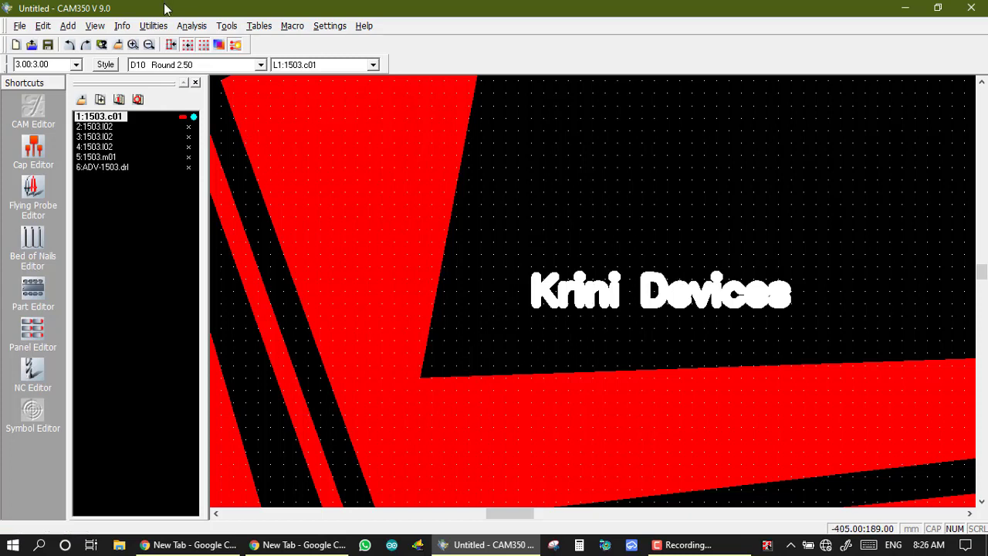
pyautogui.click(250, 66)
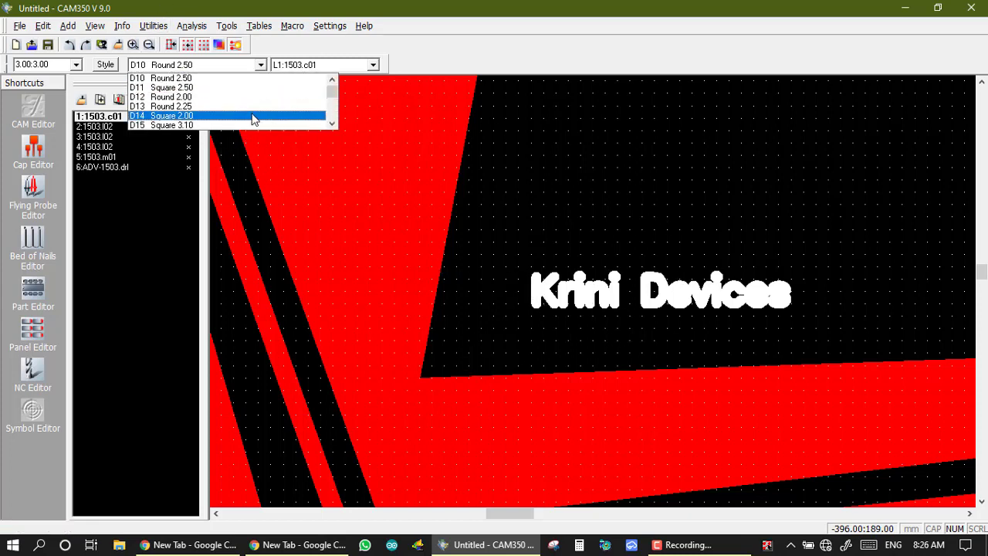
pyautogui.moveTo(333, 94); pyautogui.dragTo(335, 106)
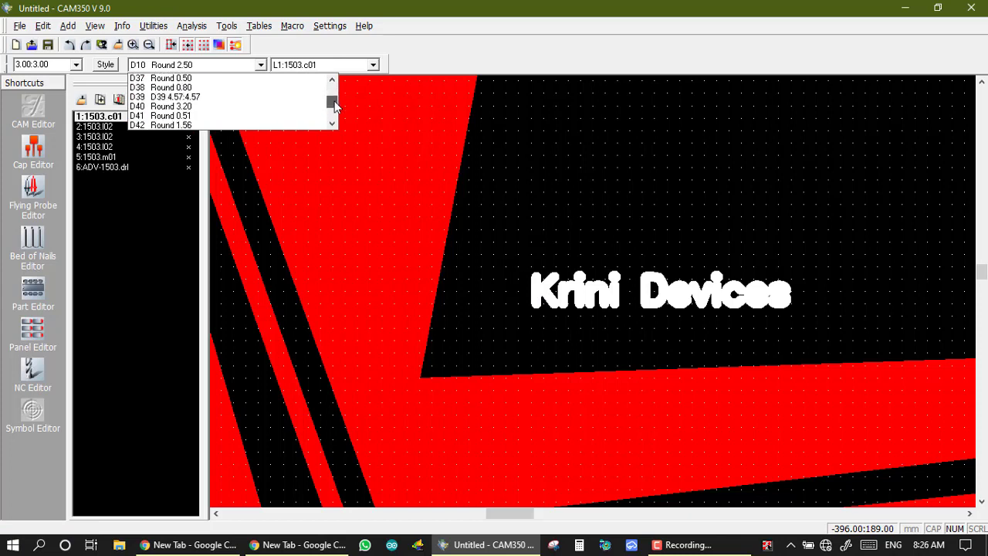
pyautogui.moveTo(335, 106); pyautogui.dragTo(333, 100)
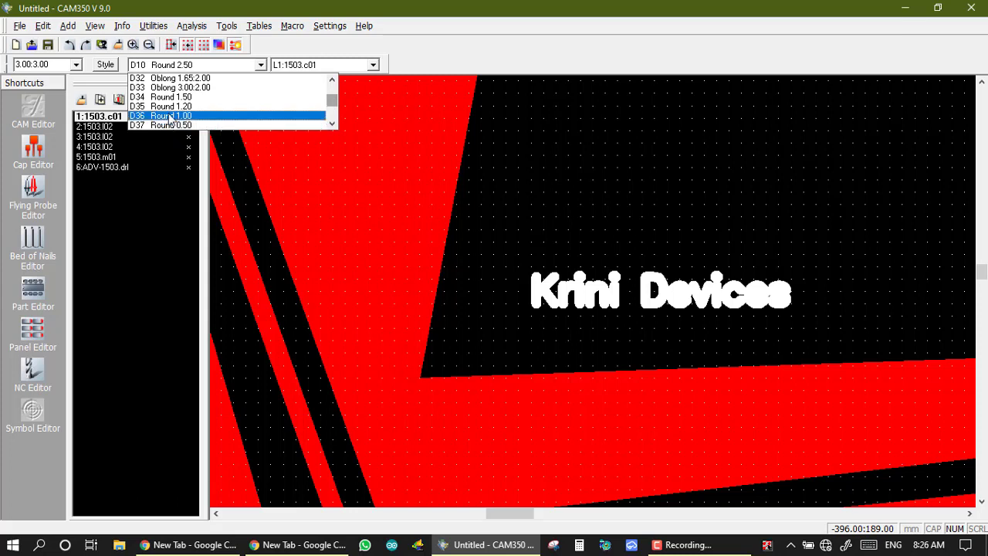
pyautogui.click(170, 116)
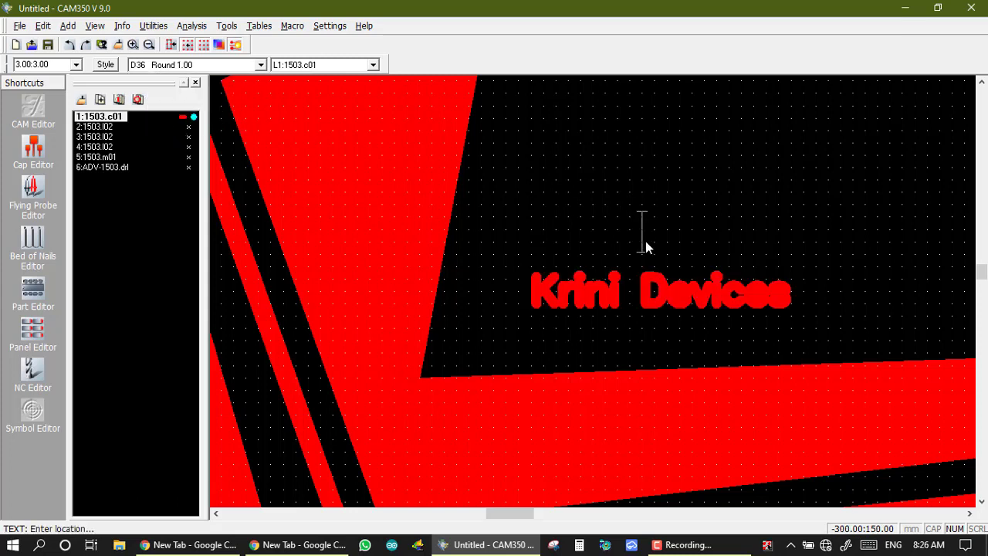
# Add the text "KriNi Devices" directly above the existing thick text, using the thin round aperture.
pyautogui.click(533, 230)
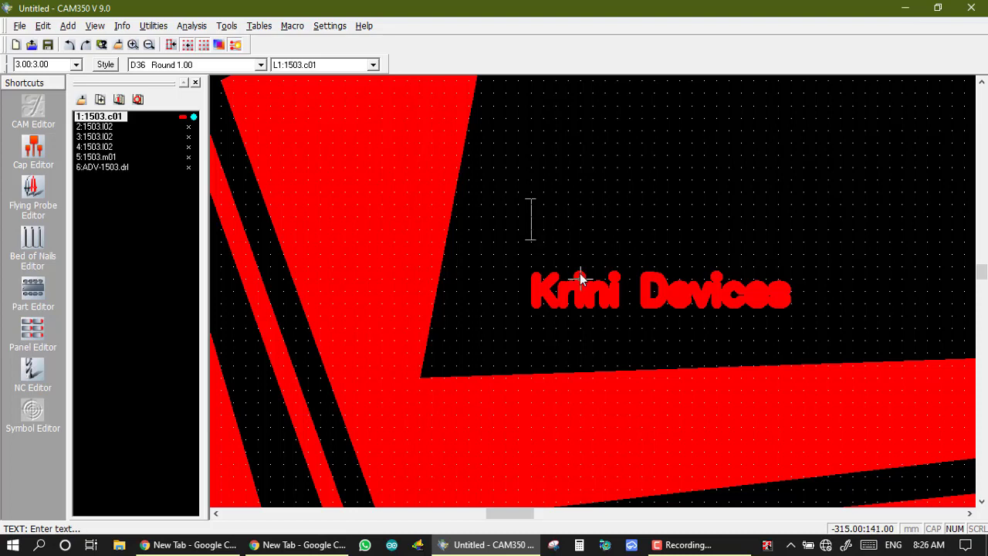
pyautogui.write('k')
pyautogui.write('N')
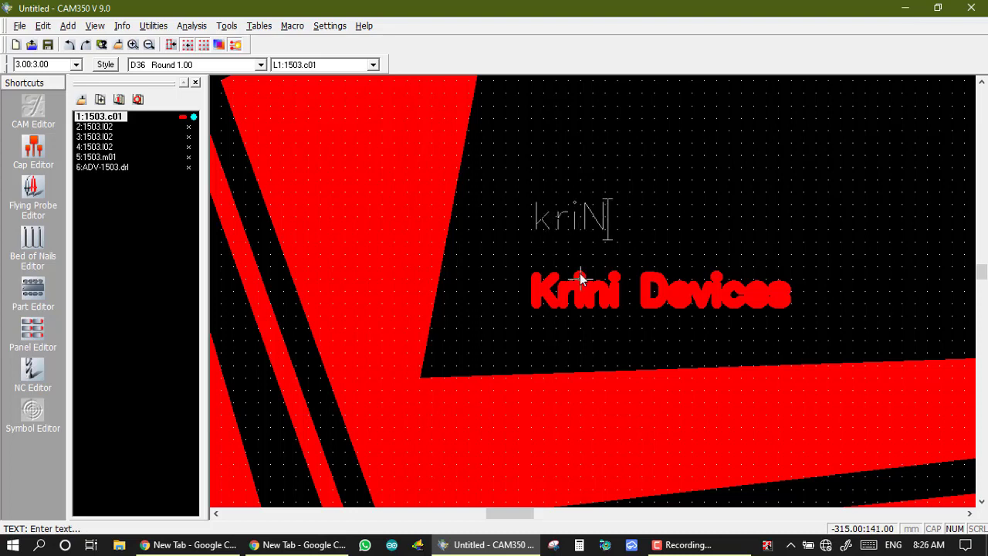
pyautogui.write('i')
pyautogui.press('BackSpace')
pyautogui.press('BackSpace')
pyautogui.press('BackSpace')
pyautogui.press('BackSpace')
pyautogui.press('BackSpace')
pyautogui.write('Krini')
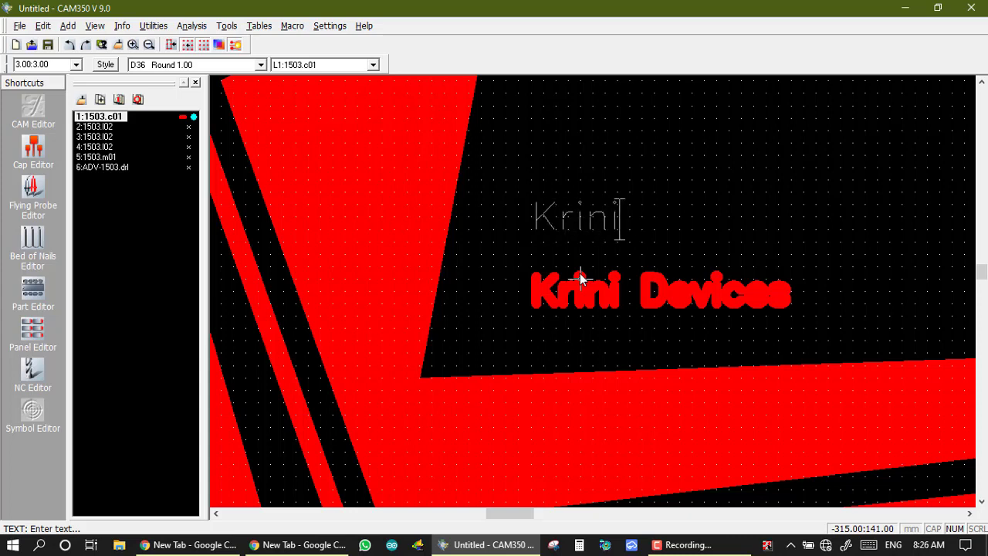
pyautogui.press('BackSpace')
pyautogui.write('Ni Devices')
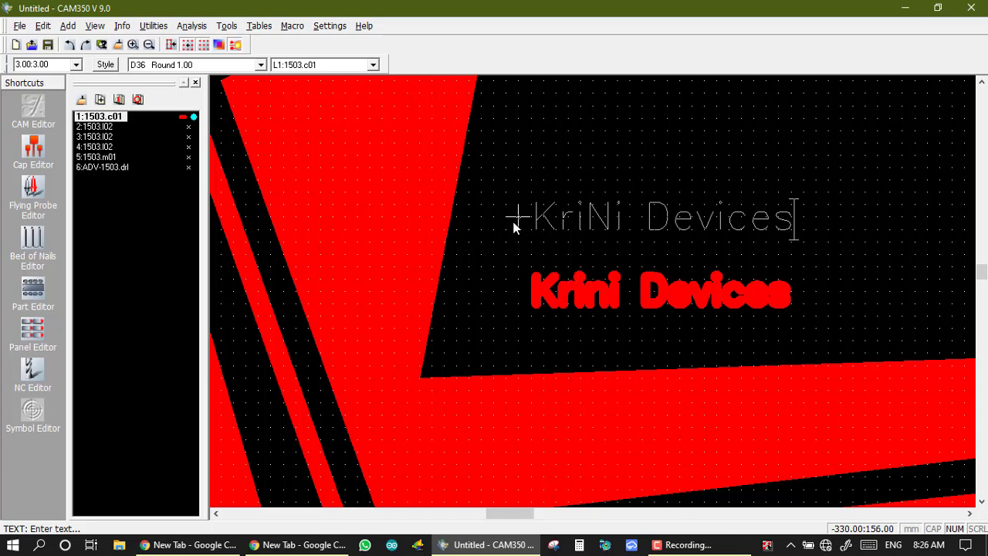
pyautogui.press('Return')
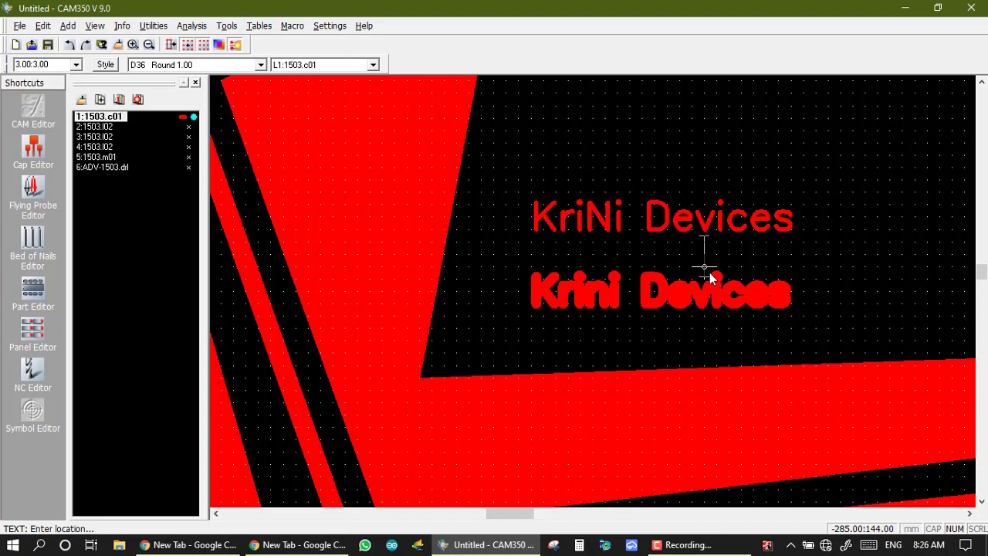
# Try to add a padstack to the active layer.
pyautogui.scroll(-5, 591, 294)
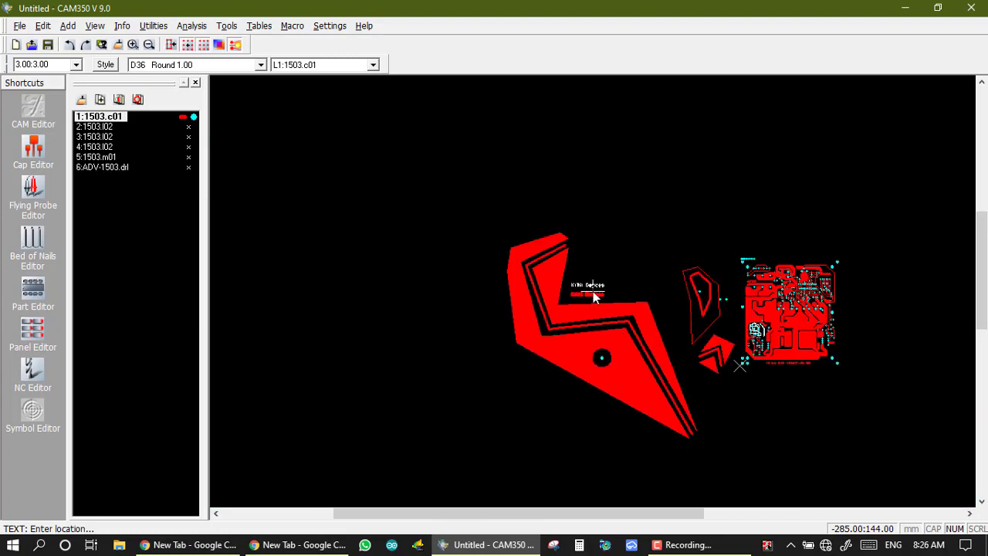
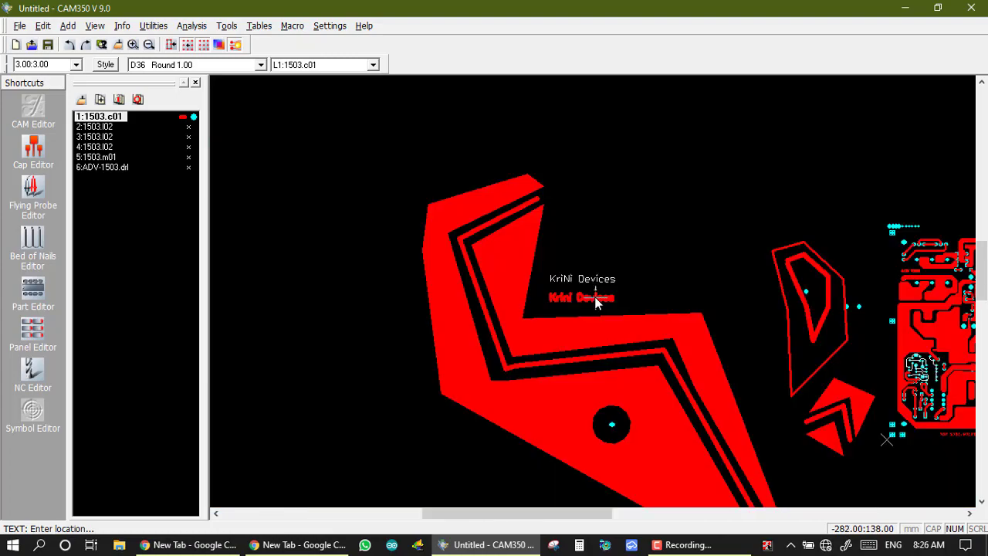
pyautogui.click(66, 26)
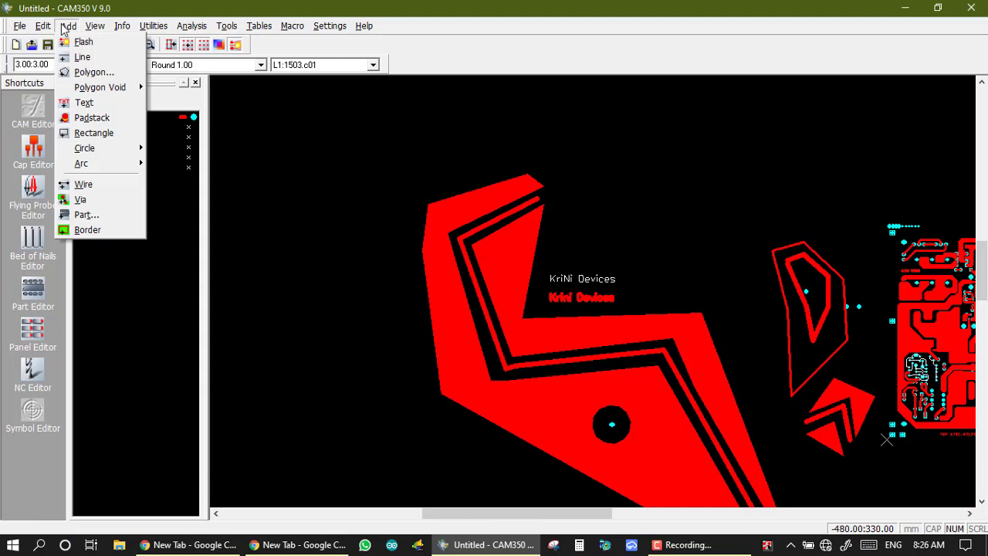
pyautogui.click(96, 121)
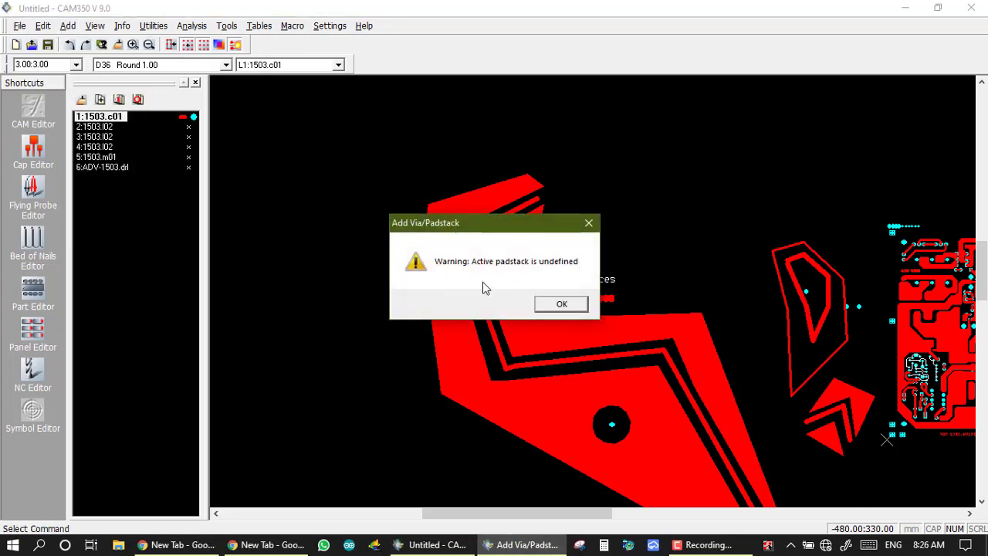
pyautogui.click(575, 306)
# Draw two overlapping thin rectangles, one around the large polygon's upper part and one spanning from that polygon to the board.
pyautogui.click(71, 26)
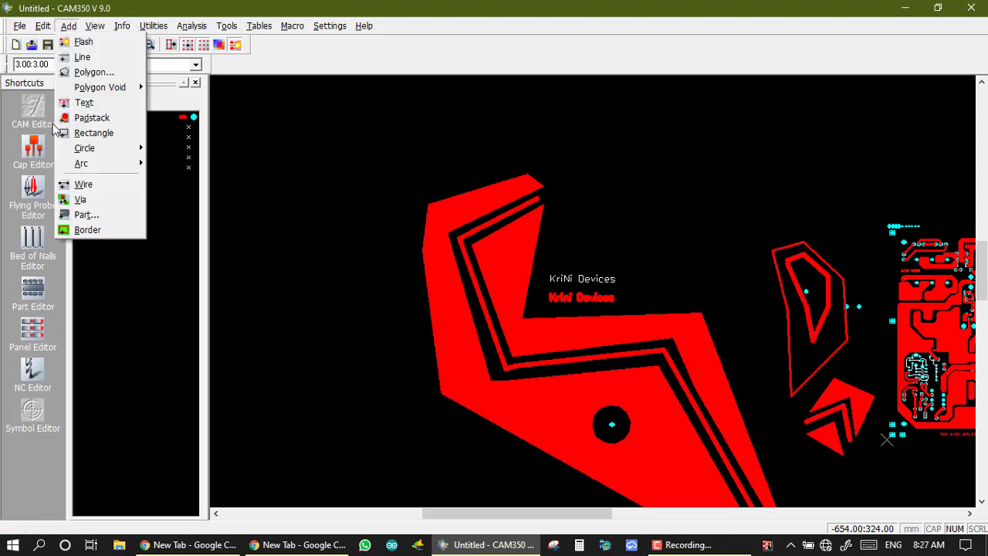
pyautogui.click(96, 134)
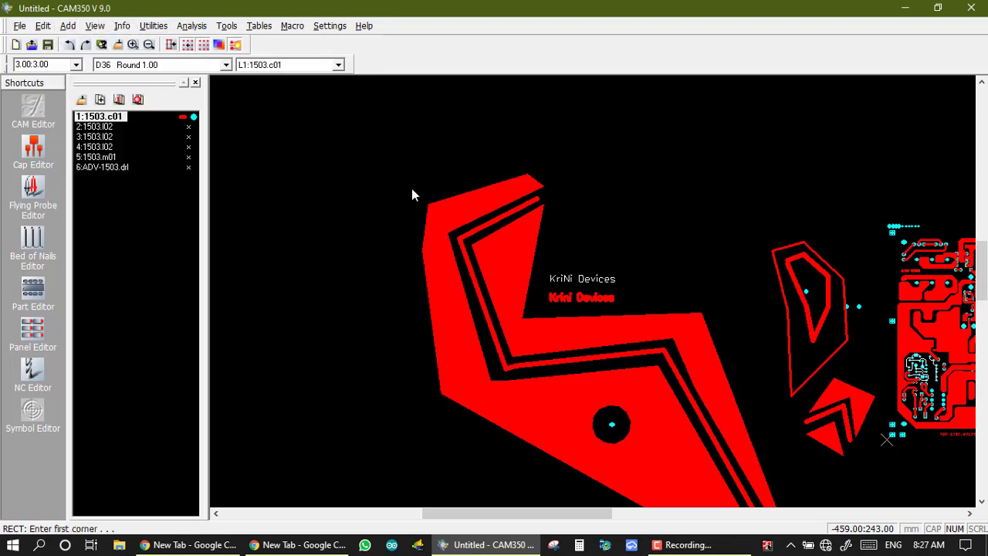
pyautogui.click(393, 151)
pyautogui.click(750, 346)
pyautogui.click(639, 223)
pyautogui.click(899, 442)
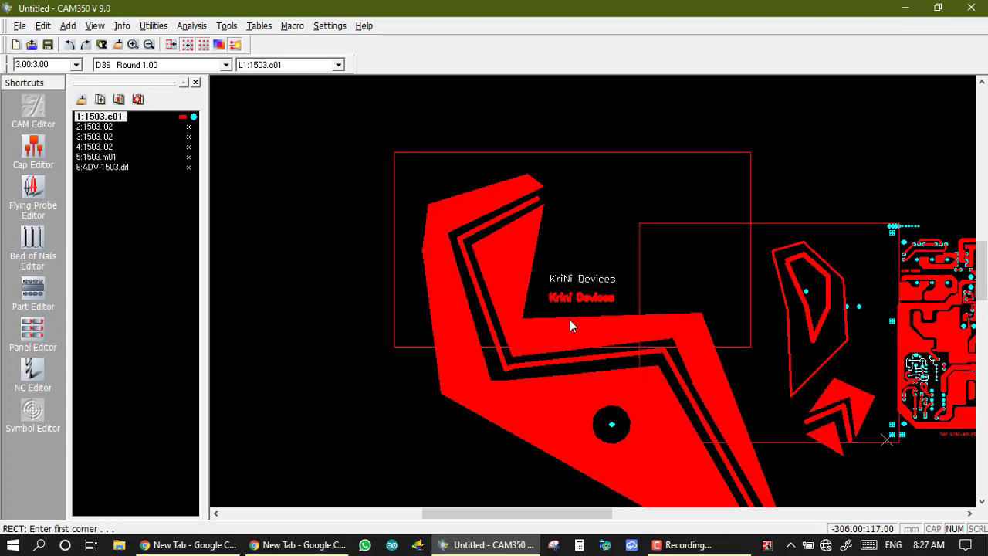
# Change the aperture to D65 Round 3.70 and draw a thick rectangle framing the two text lines.
pyautogui.click(148, 65)
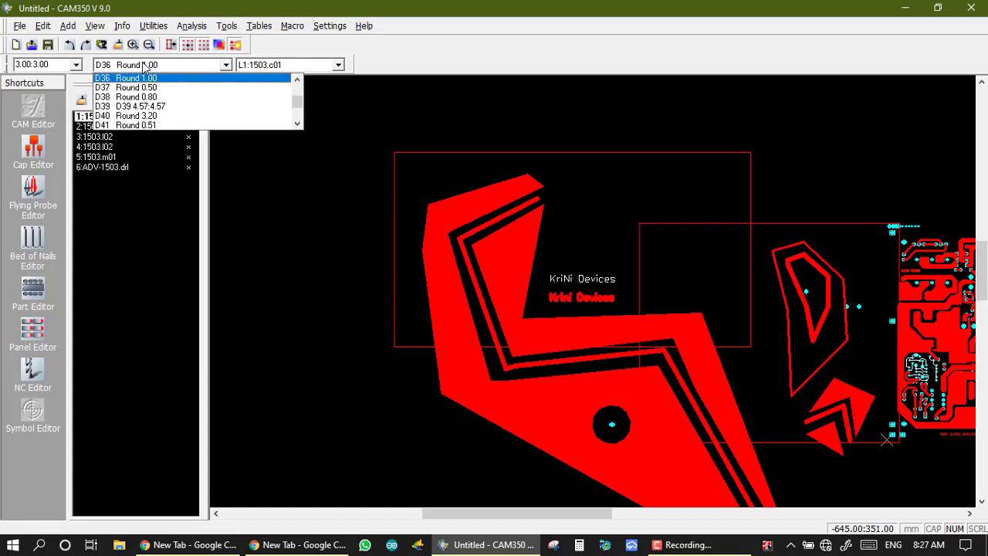
pyautogui.moveTo(299, 102); pyautogui.dragTo(299, 124)
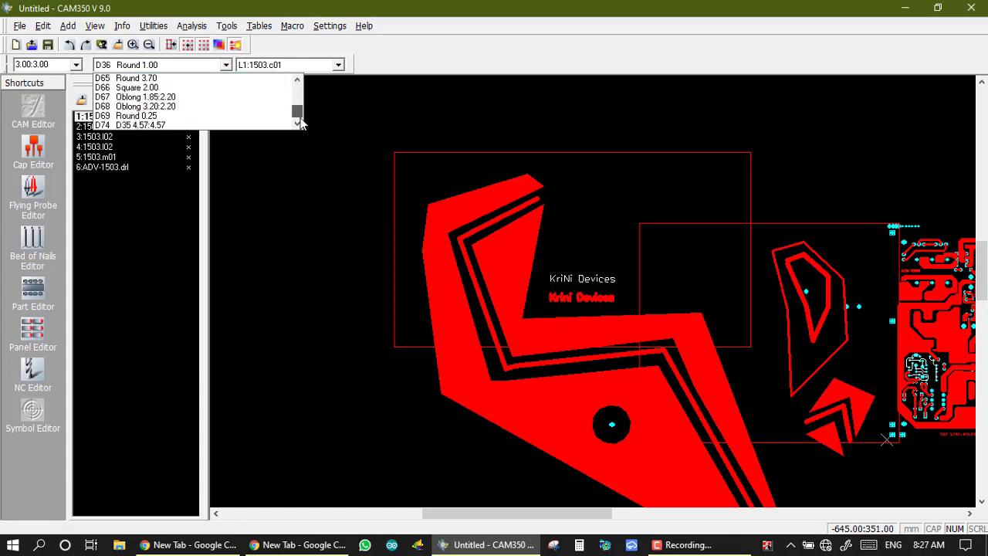
pyautogui.click(140, 80)
pyautogui.click(530, 260)
pyautogui.click(626, 311)
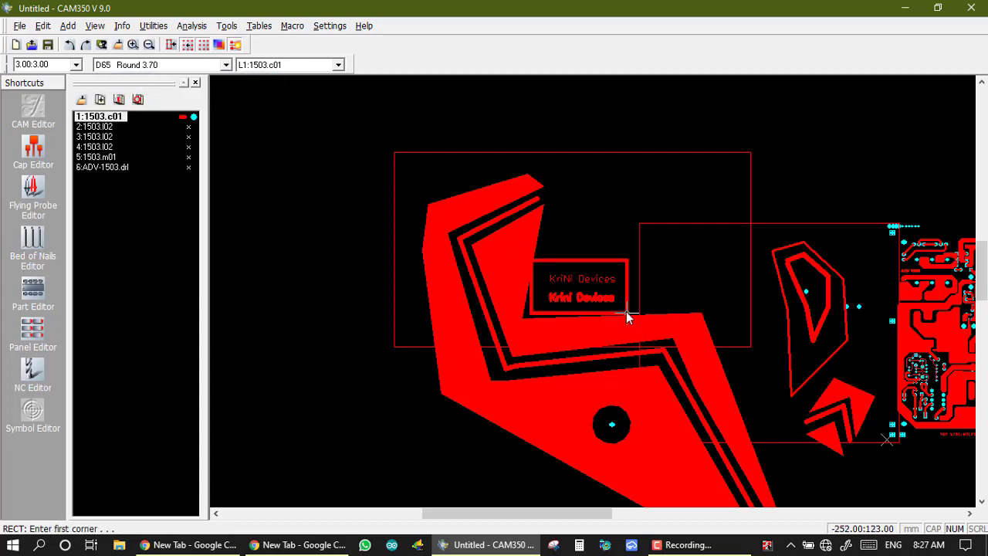
# Draw a center-radius circle around the framed "KriNi Devices" text lines with the D65 Round 3.70 aperture.
pyautogui.click(67, 28)
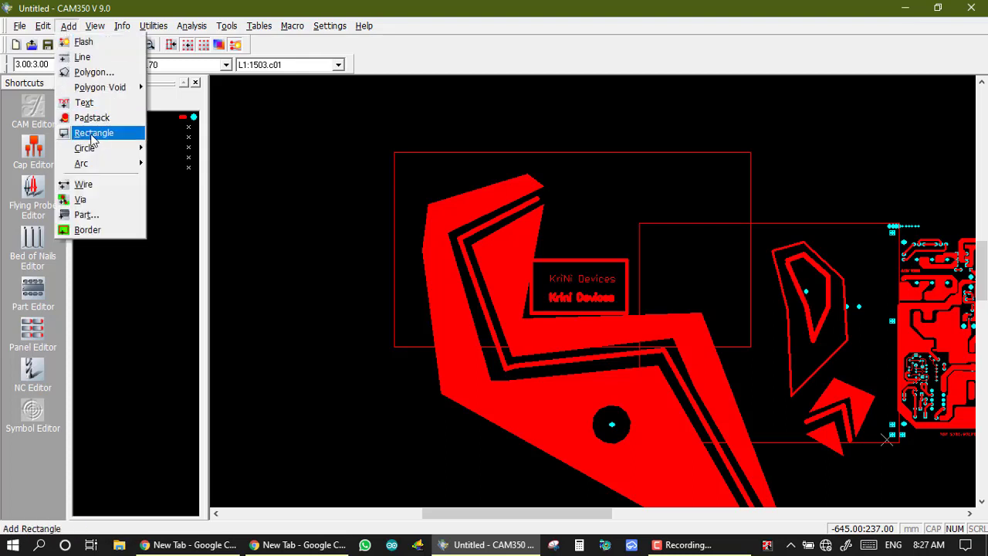
pyautogui.moveTo(78, 152)
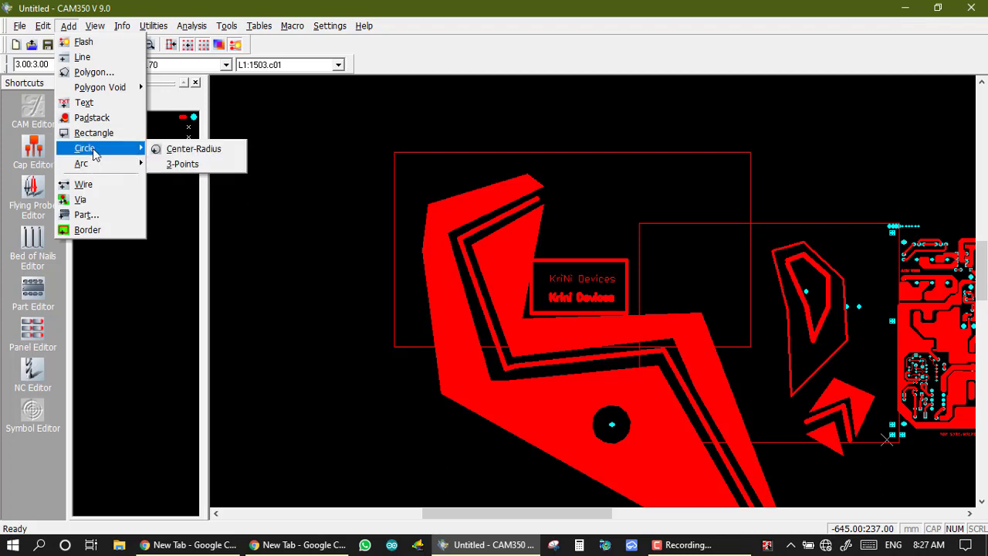
pyautogui.click(175, 150)
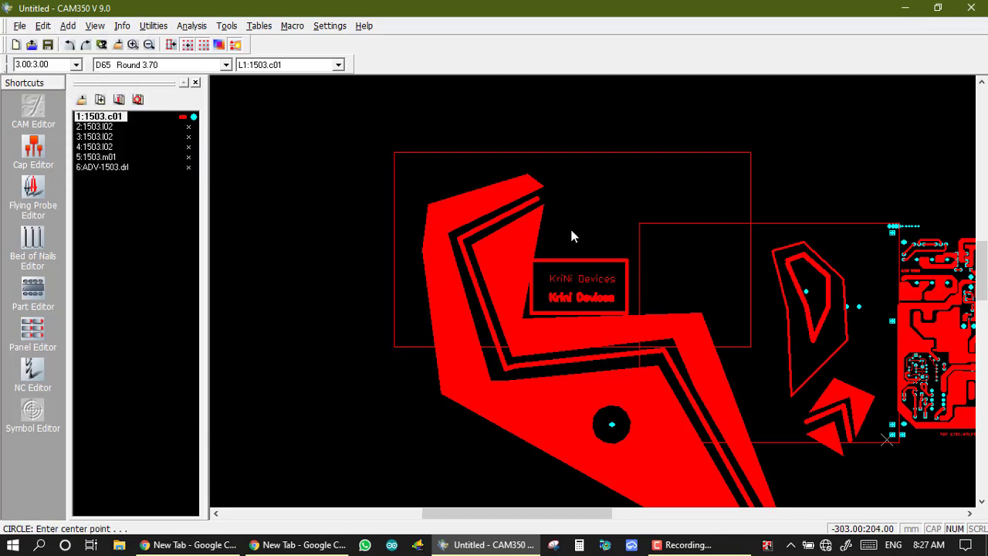
pyautogui.click(574, 284)
pyautogui.click(664, 326)
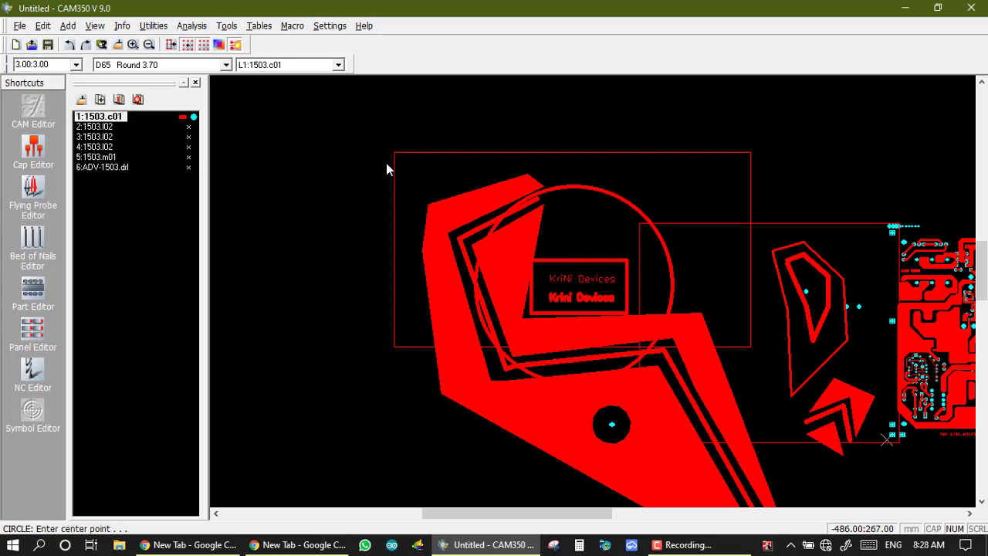
# Draw a smaller center-radius circle centred on the upper-left corner of the thin rectangle around the large polygon.
pyautogui.scroll(2, 396, 156)
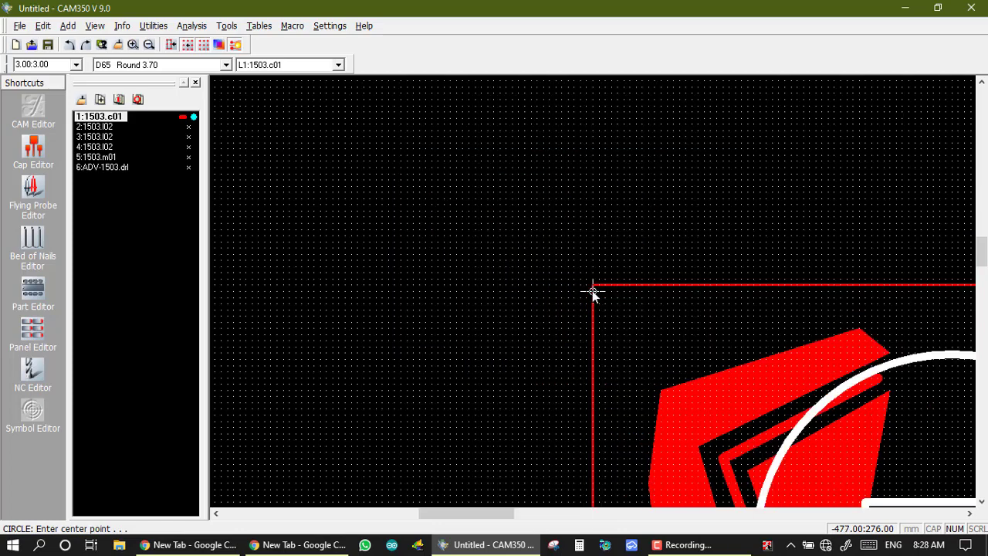
pyautogui.click(580, 291)
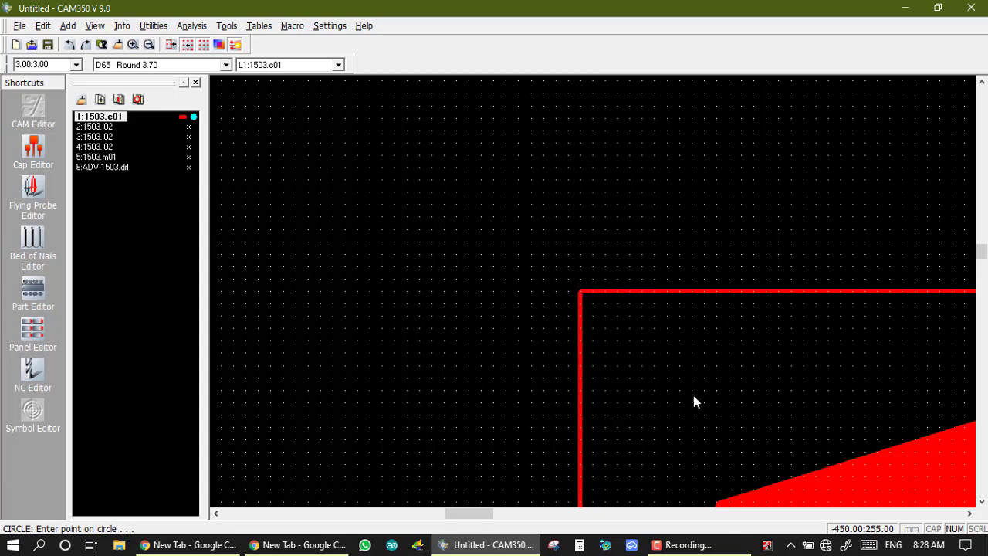
pyautogui.click(725, 418)
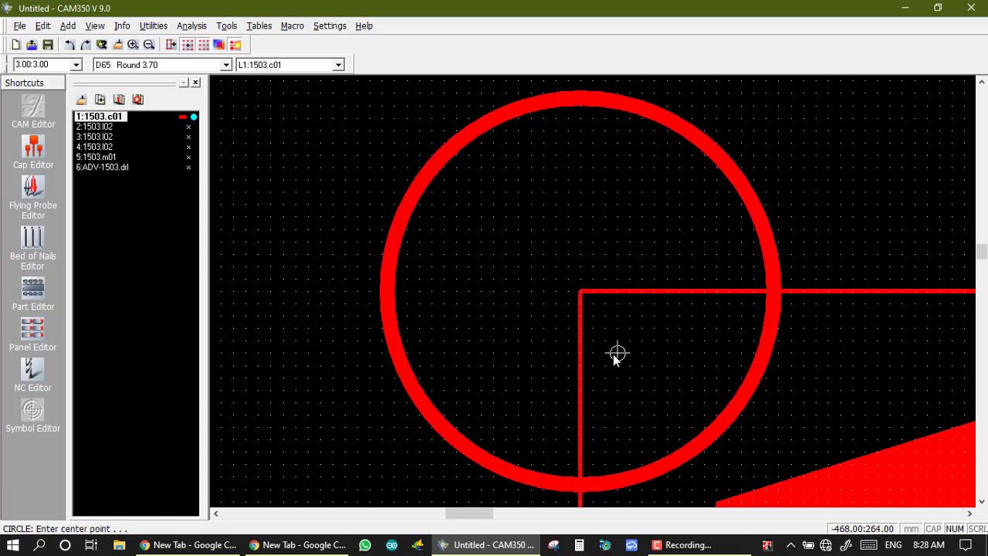
pyautogui.scroll(-5, 591, 288)
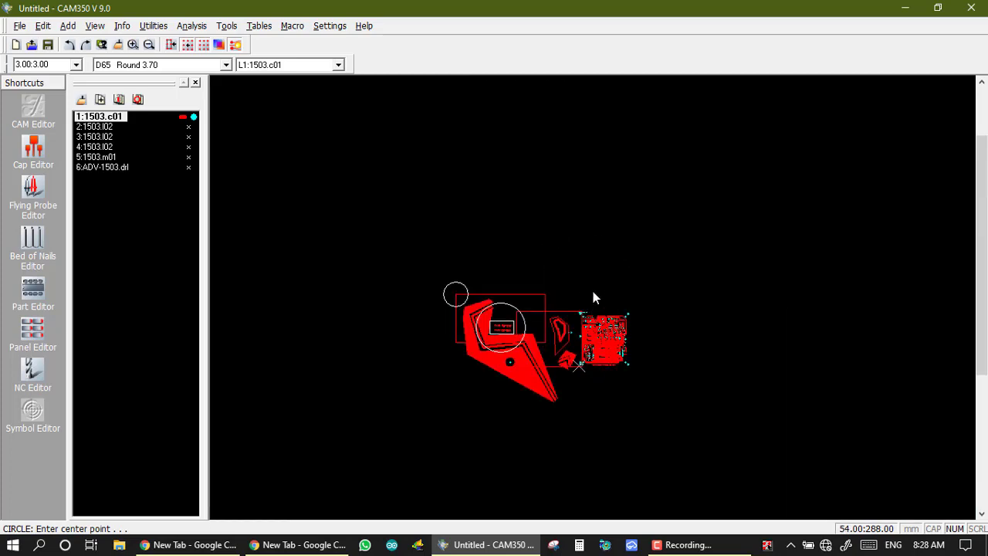
pyautogui.press('Escape')
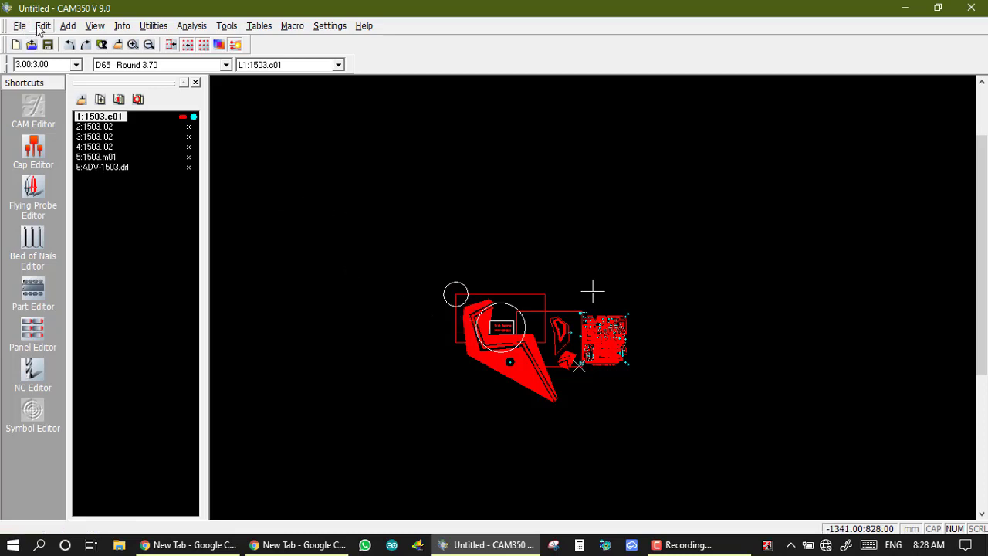
# Draw a 3-point circle in the empty area above and to the left of the large polygon.
pyautogui.click(68, 26)
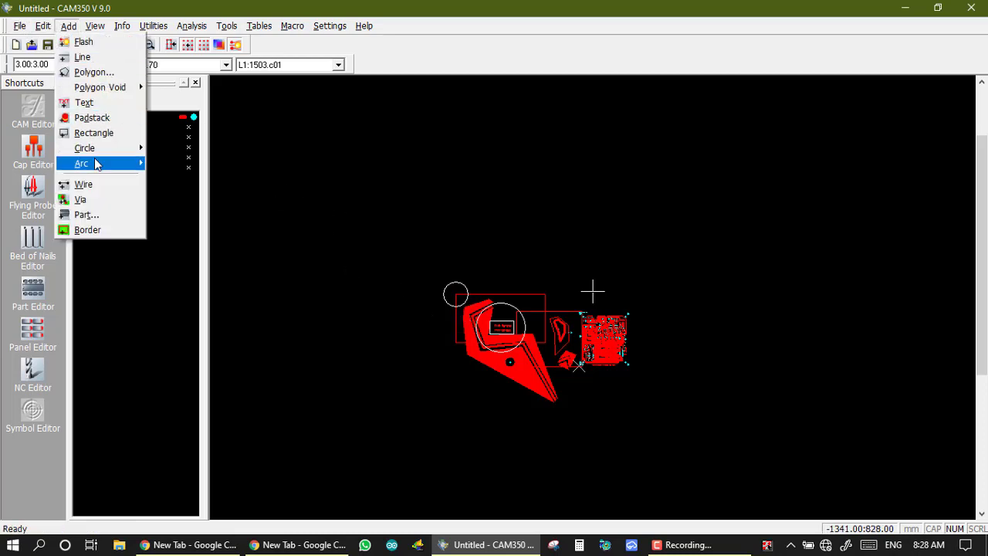
pyautogui.moveTo(136, 151)
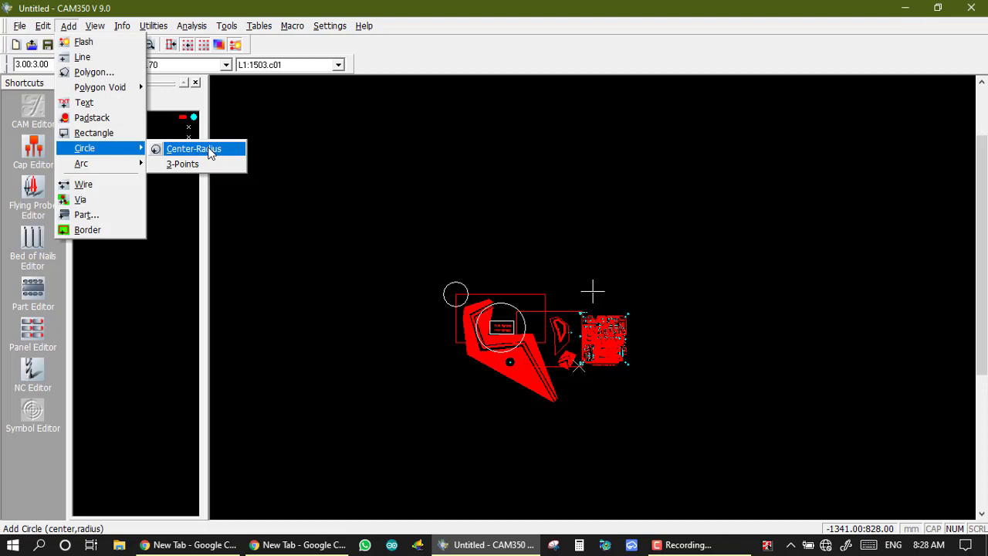
pyautogui.click(183, 164)
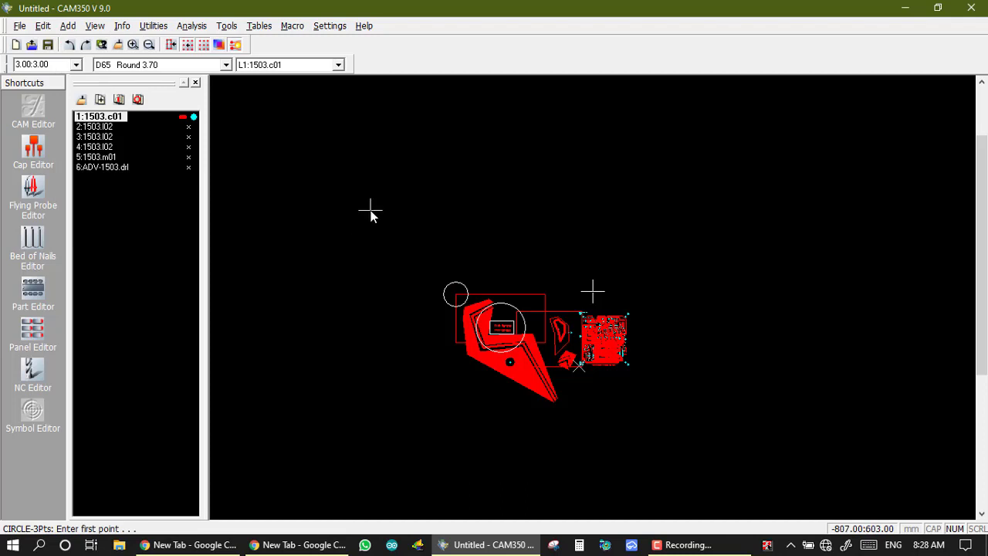
pyautogui.click(337, 193)
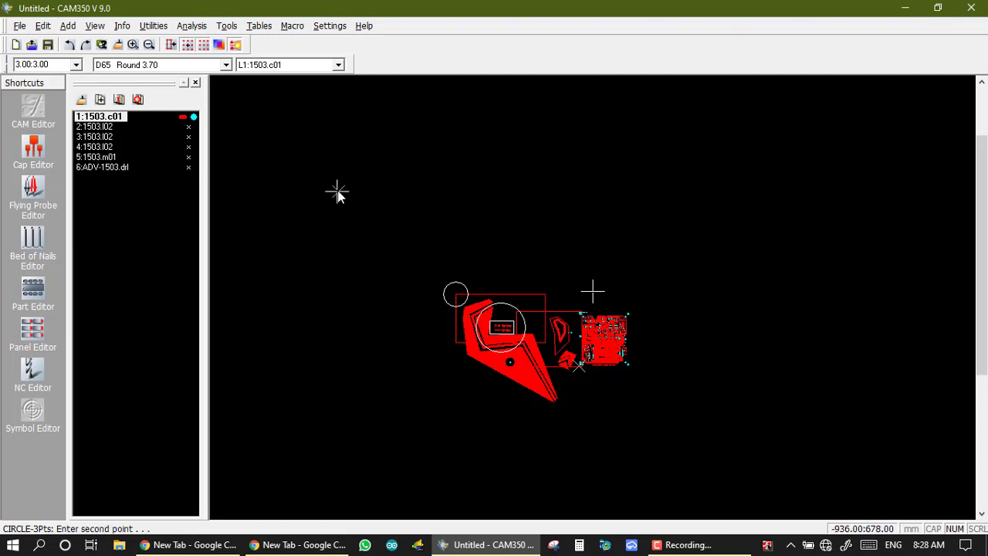
pyautogui.click(403, 287)
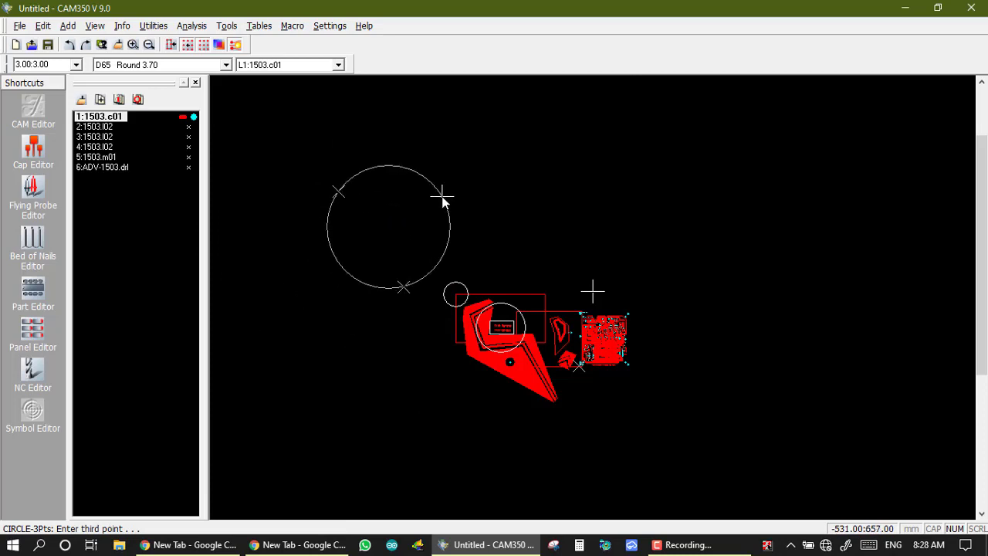
pyautogui.click(442, 199)
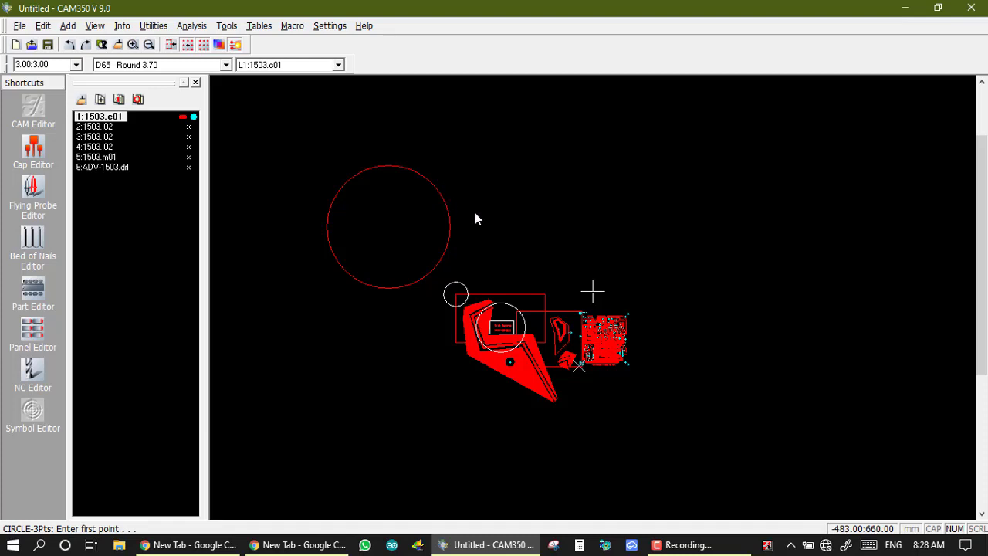
# Draw two more 3-point circles, a large one enclosing the board and a smaller one overlapping its upper-left part.
pyautogui.click(522, 274)
pyautogui.click(635, 454)
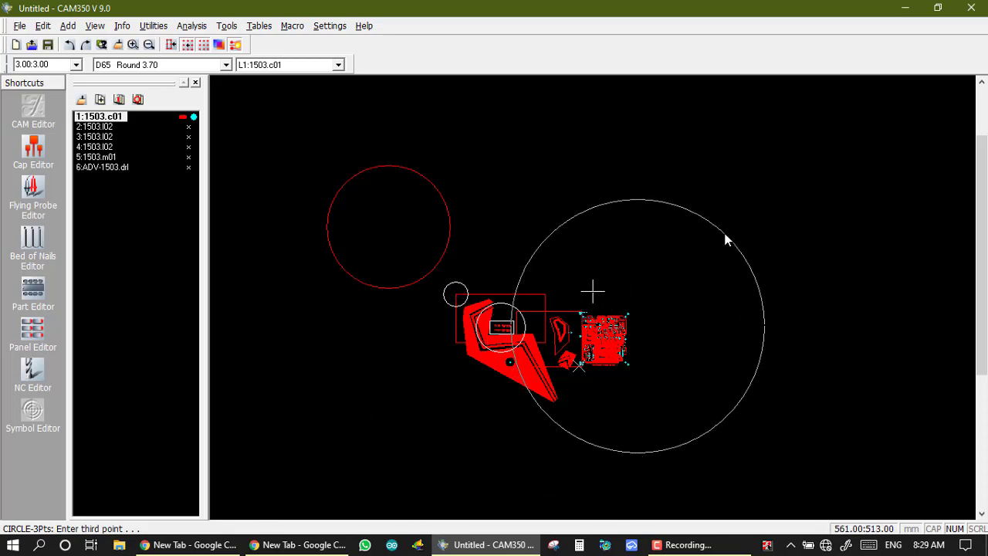
pyautogui.click(740, 239)
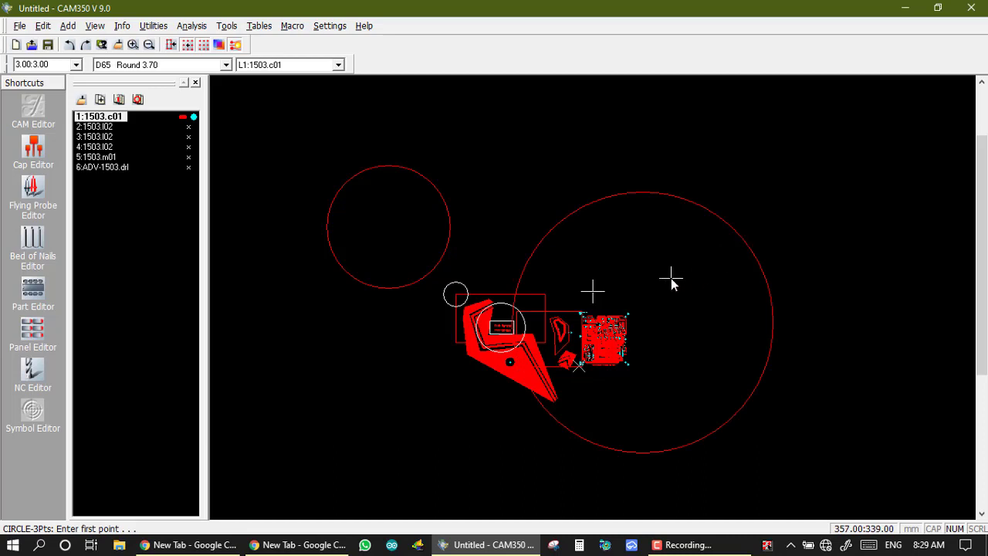
pyautogui.click(502, 138)
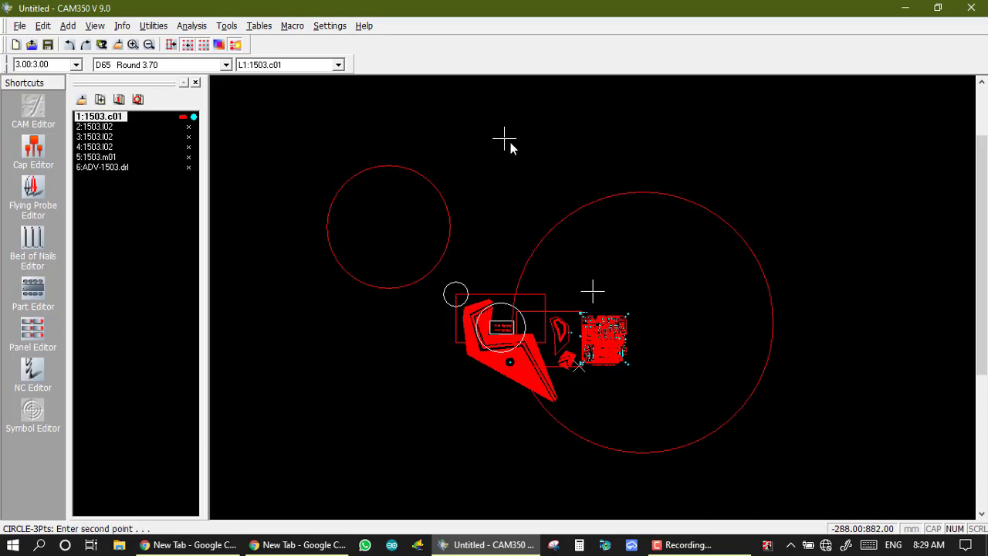
pyautogui.click(631, 264)
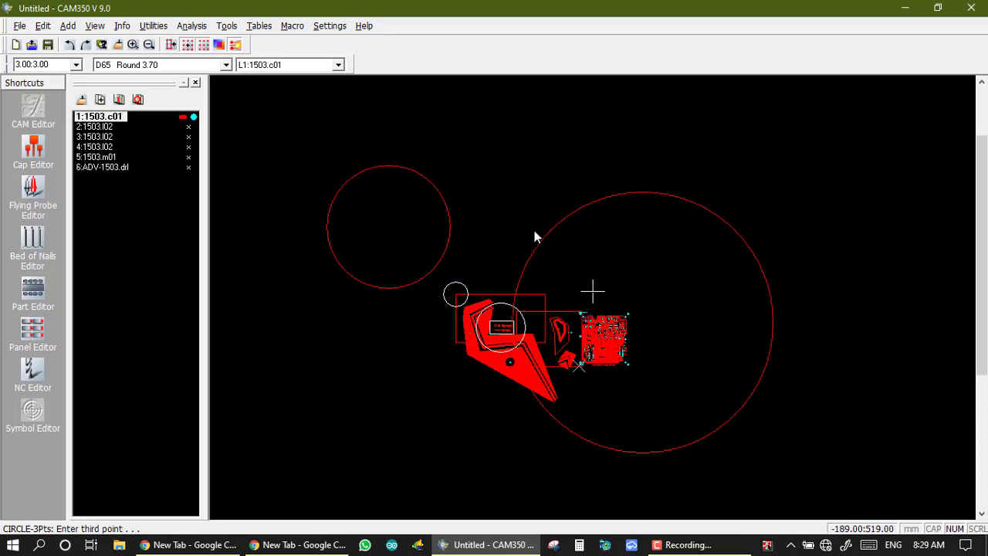
pyautogui.click(487, 261)
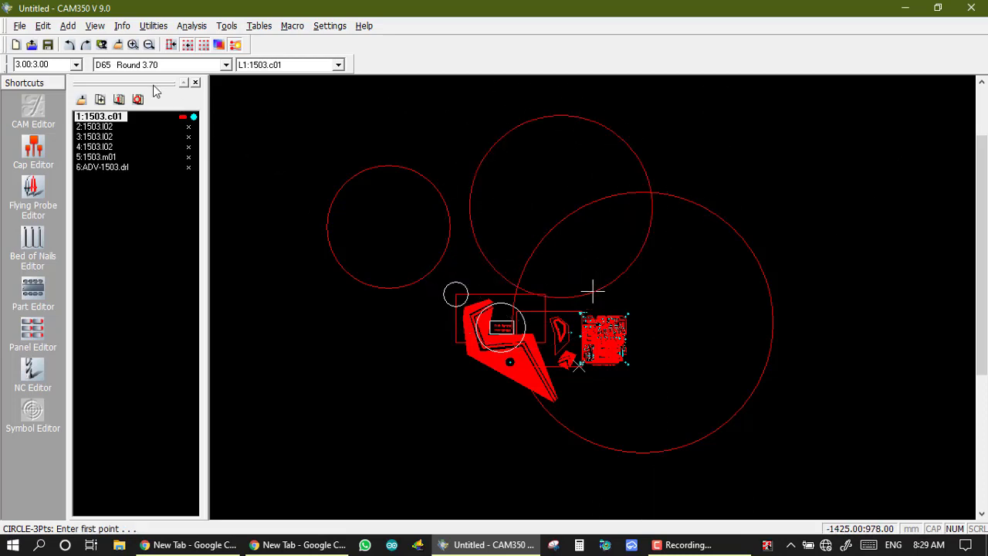
# Draw a center-angle arc left of the large polygon that cuts through the leftmost circle.
pyautogui.click(68, 26)
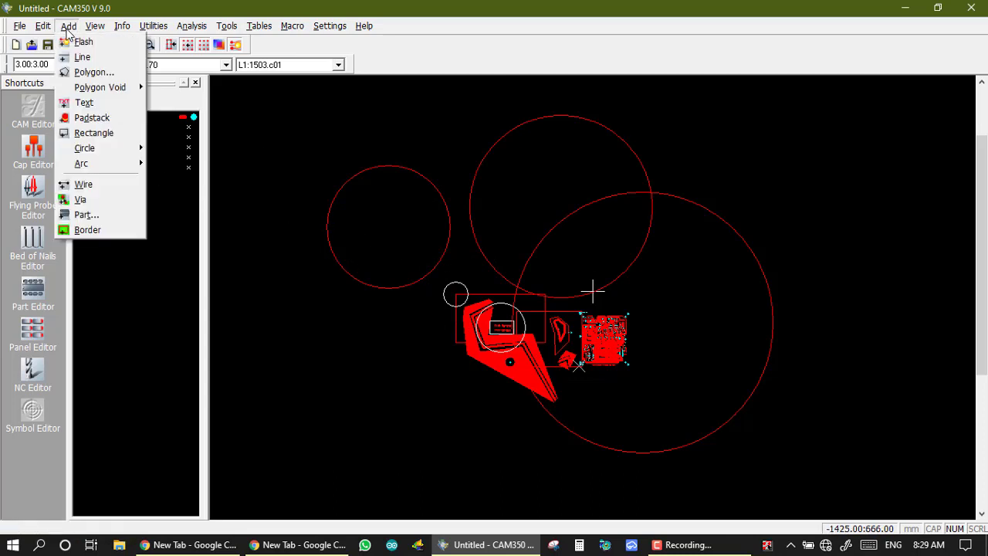
pyautogui.moveTo(108, 148)
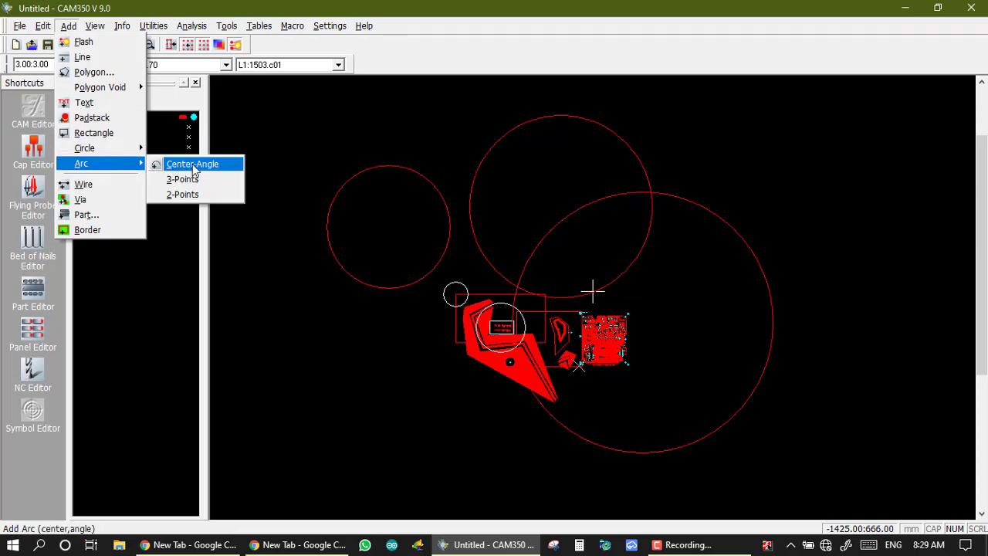
pyautogui.click(194, 165)
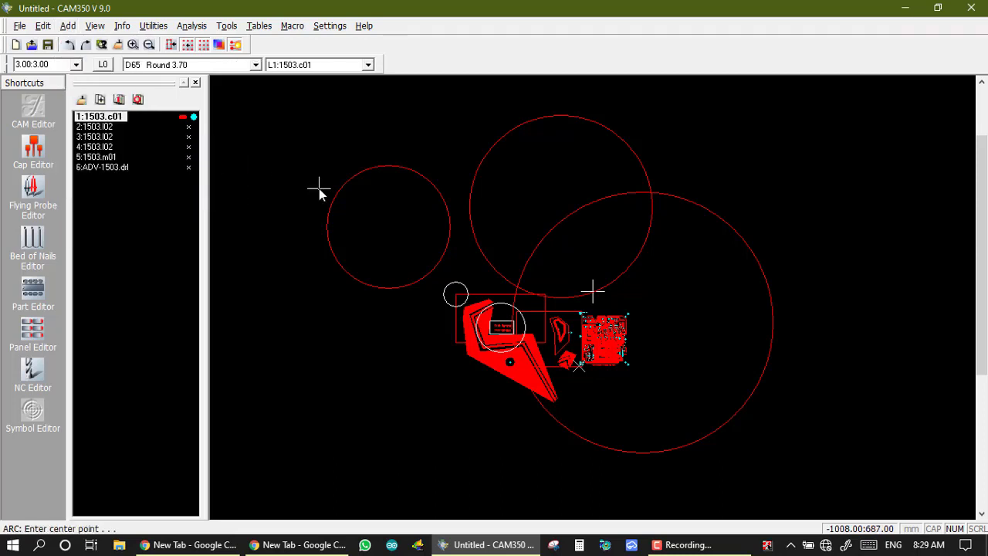
pyautogui.click(309, 300)
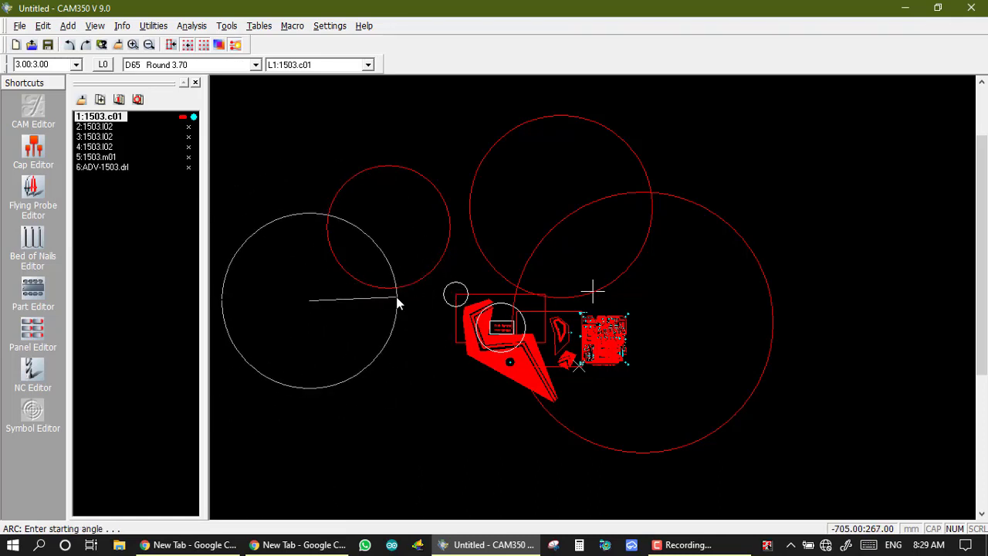
pyautogui.click(419, 344)
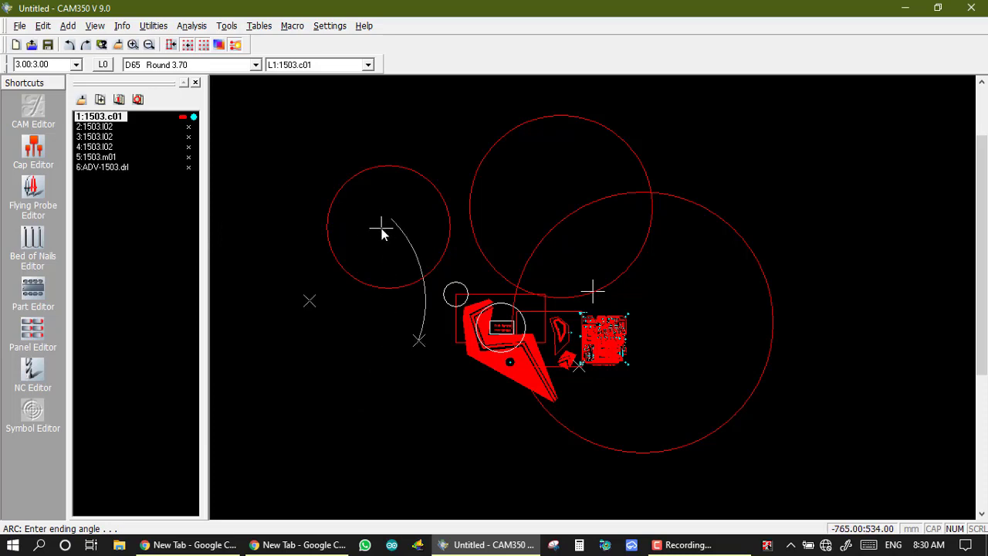
pyautogui.click(298, 188)
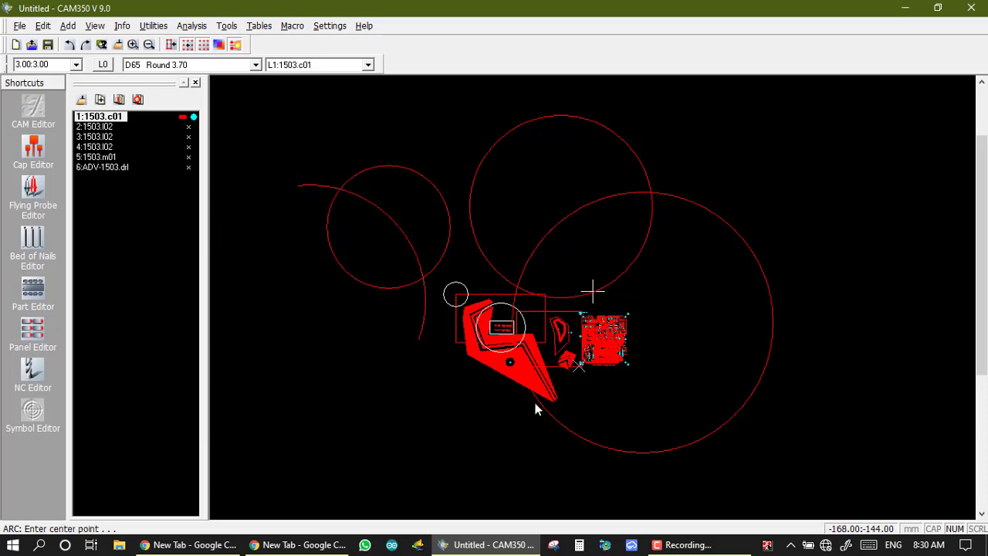
# Draw two more center-angle arcs, one below the first arc and one above and to the right of the large circle.
pyautogui.click(427, 327)
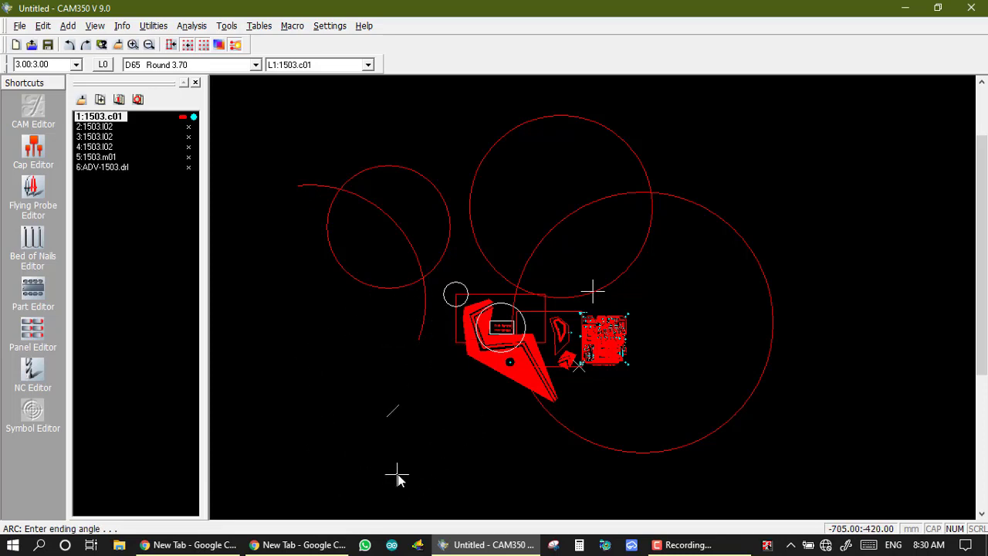
pyautogui.click(372, 475)
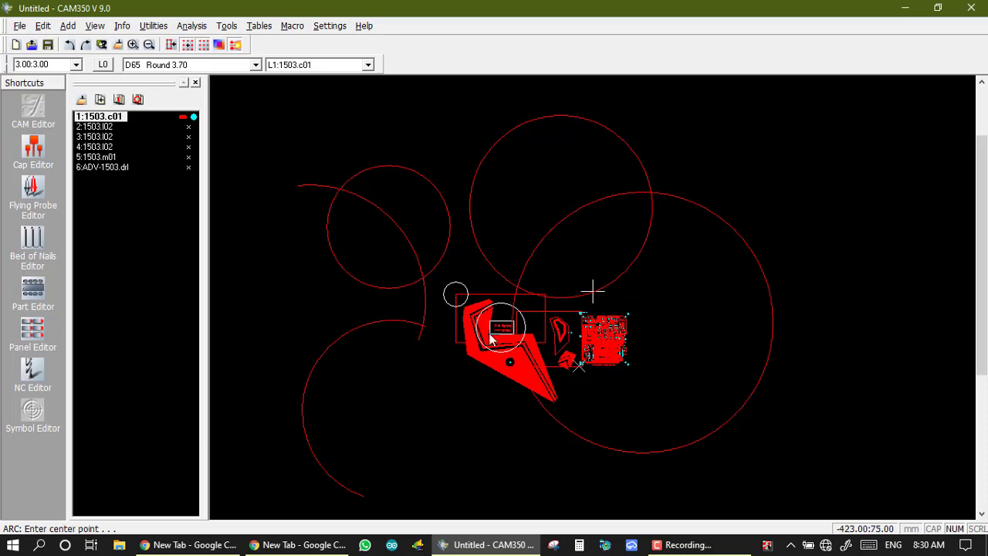
pyautogui.click(764, 166)
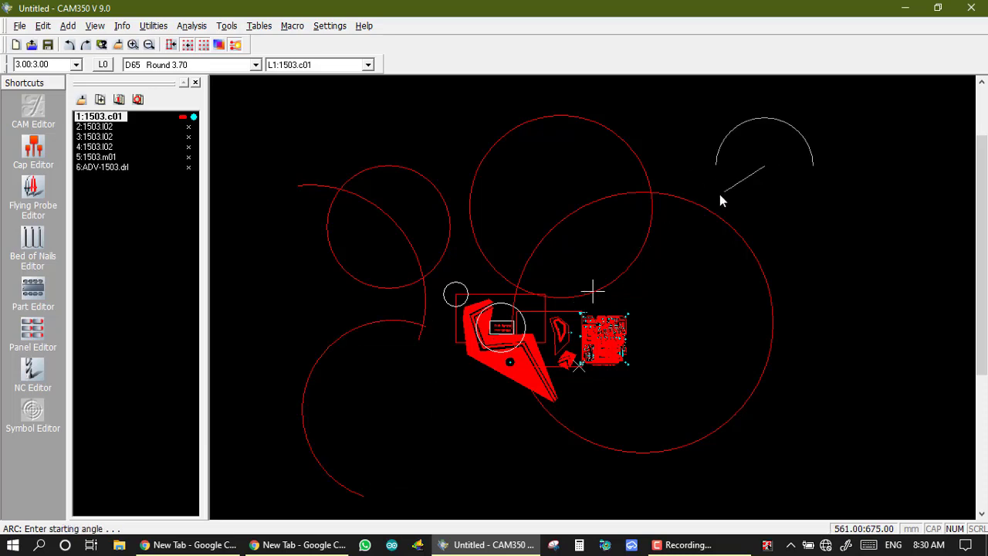
pyautogui.click(787, 225)
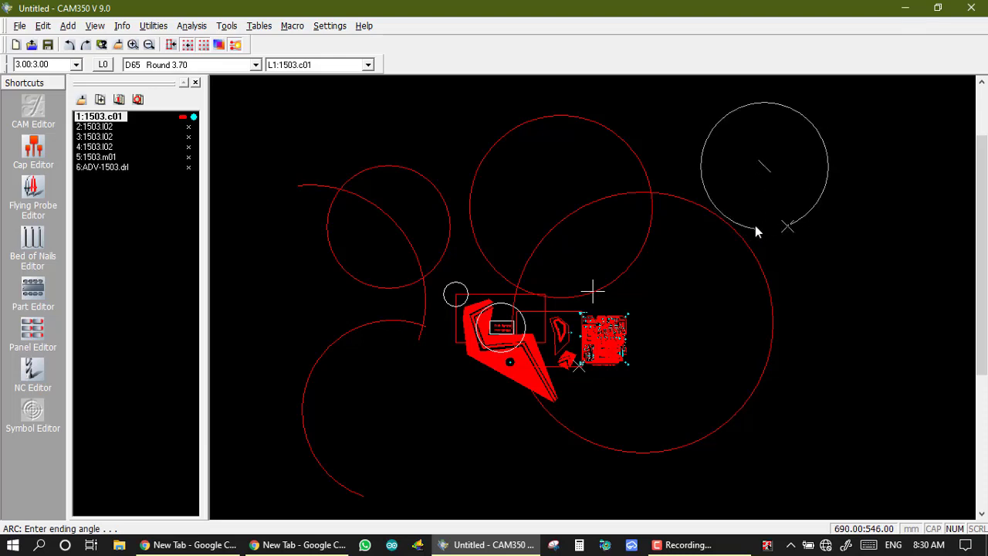
pyautogui.click(699, 158)
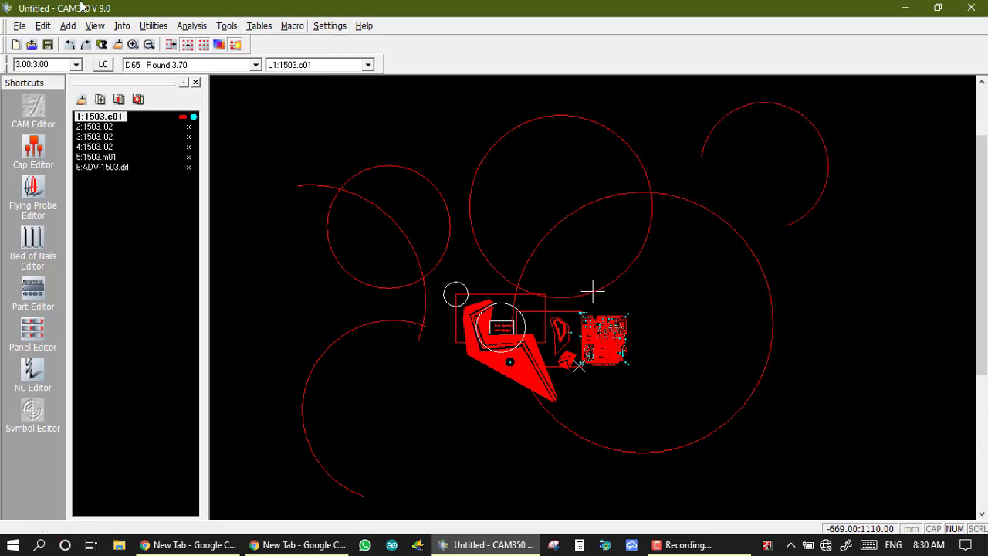
# Draw a 3-point arc in the empty area above and to the left of the leftmost circle, bulging towards it.
pyautogui.click(68, 26)
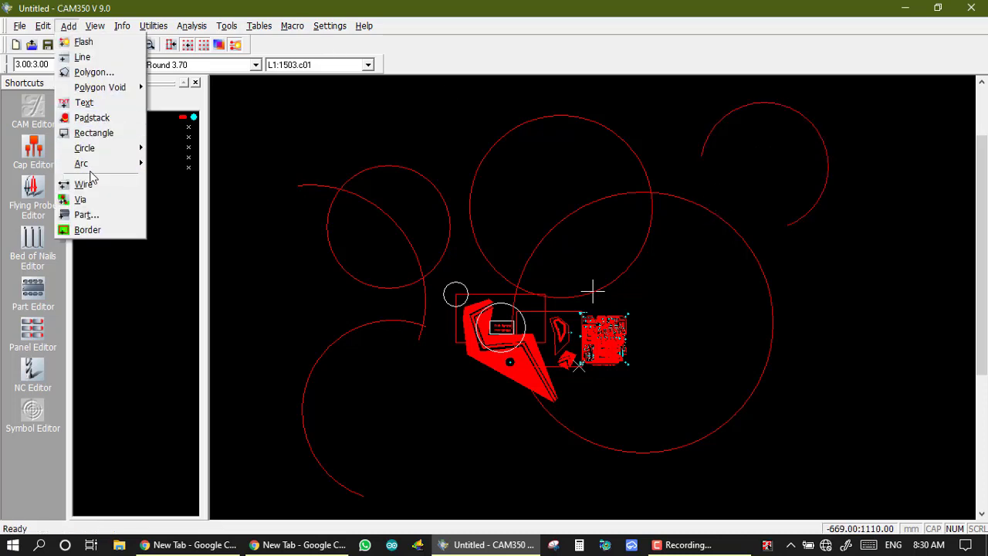
pyautogui.moveTo(92, 164)
pyautogui.click(182, 179)
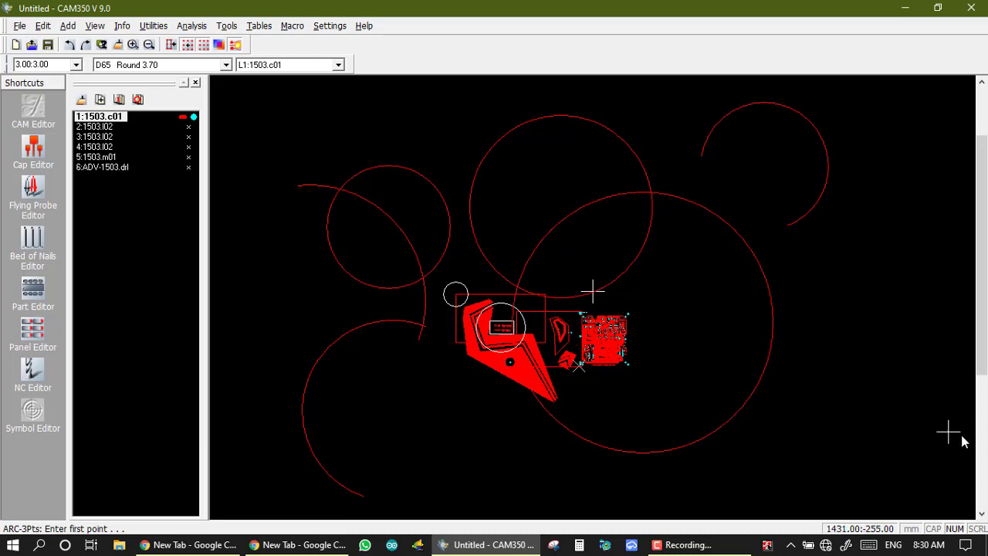
pyautogui.press('Escape')
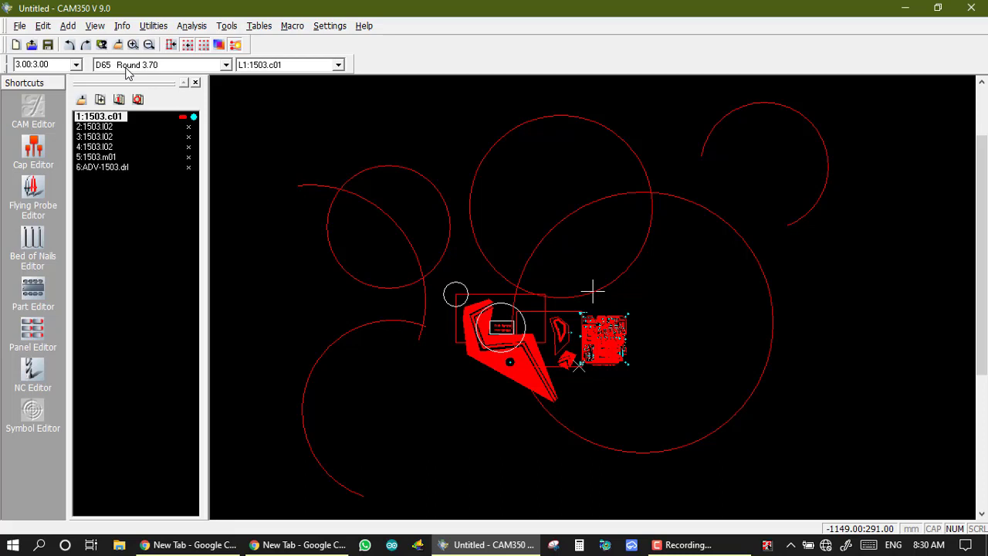
pyautogui.press('Return')
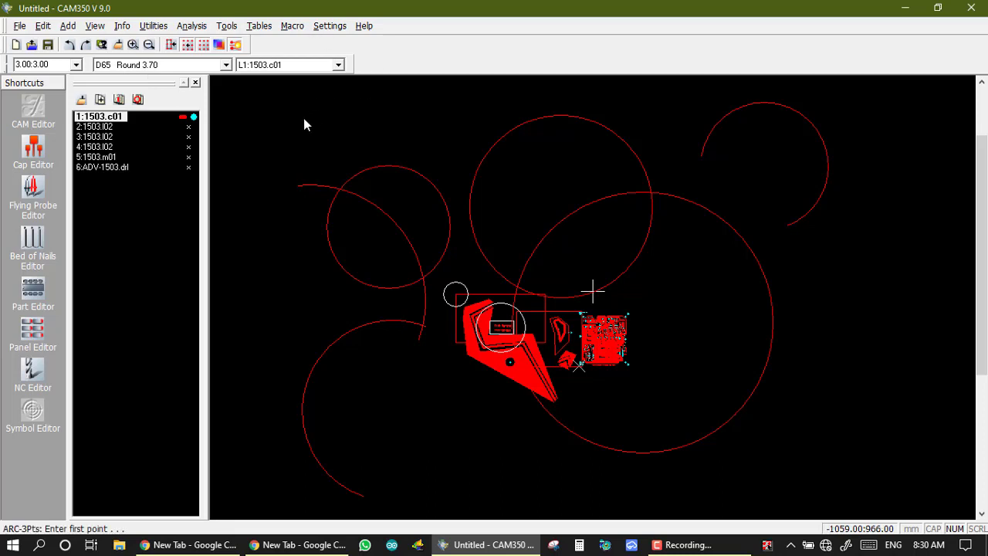
pyautogui.click(258, 123)
pyautogui.click(277, 214)
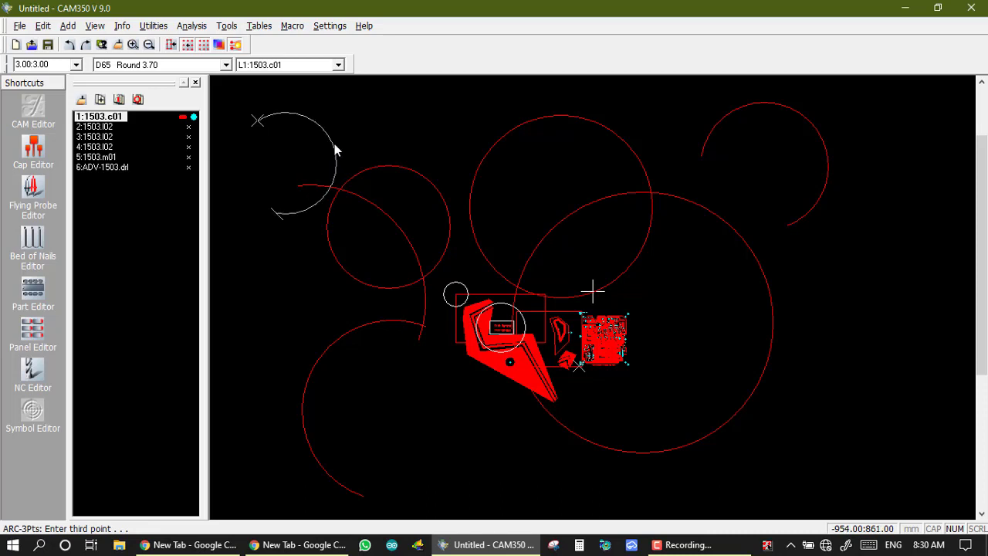
pyautogui.click(287, 151)
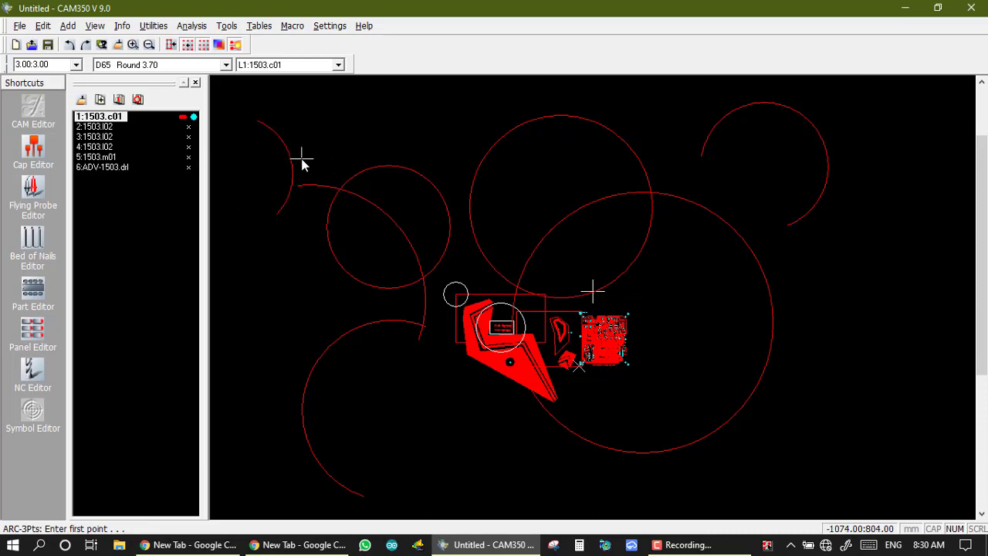
# Draw a second 3-point arc that crosses the right edge of the large circle around the board and opens away from it.
pyautogui.click(848, 275)
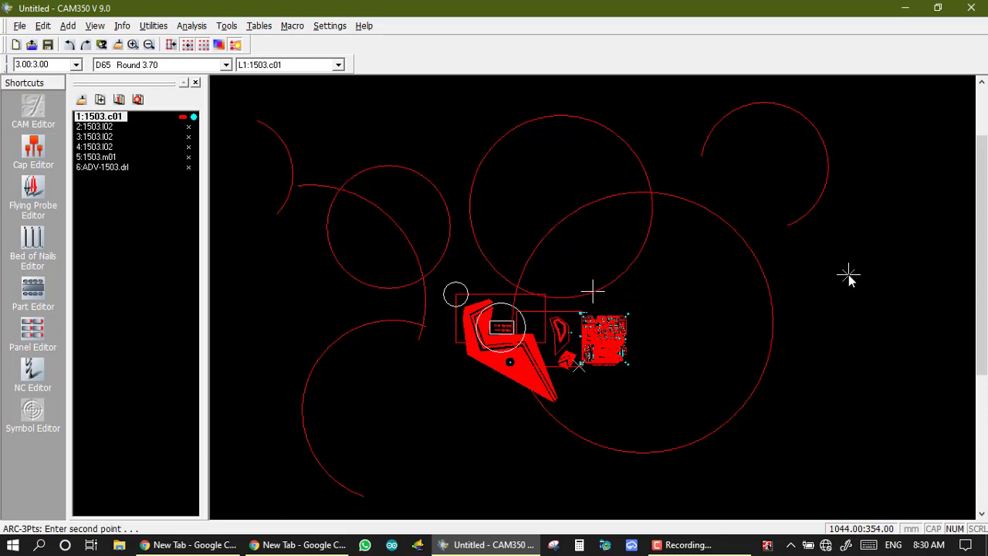
pyautogui.click(861, 434)
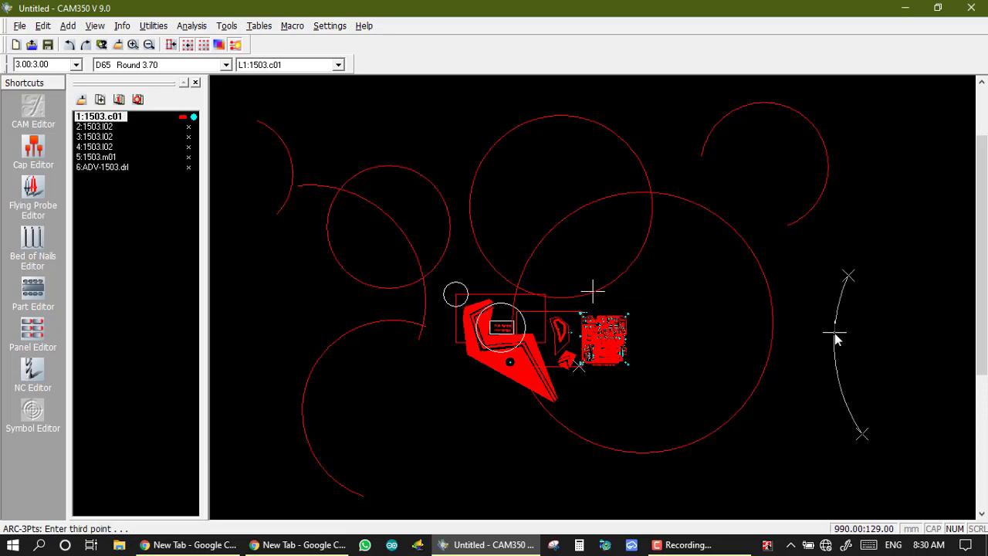
pyautogui.click(744, 353)
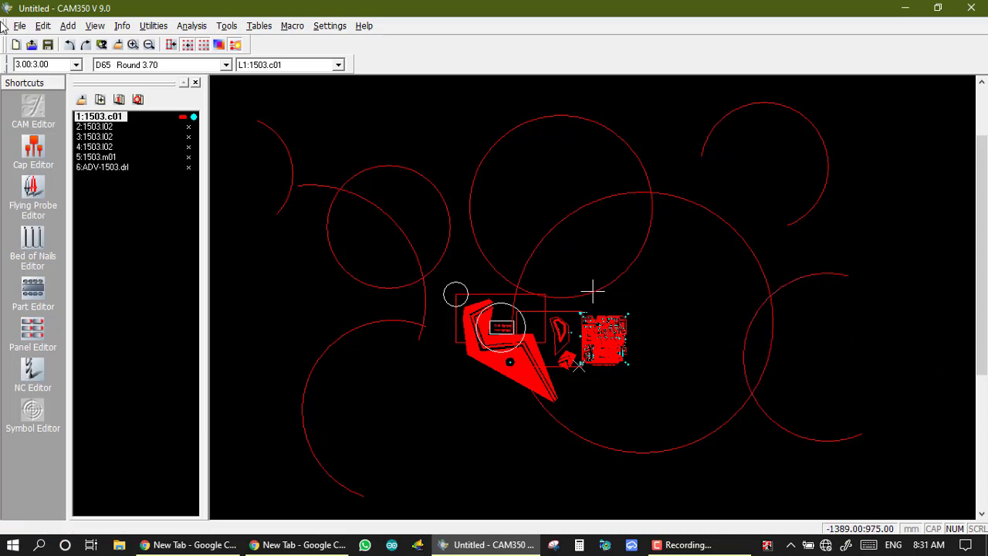
# Draw three 2-point arcs: one cutting the leftmost circle's left edge, one inside the lower-left arc, and a short one above the leftmost circle.
pyautogui.click(67, 26)
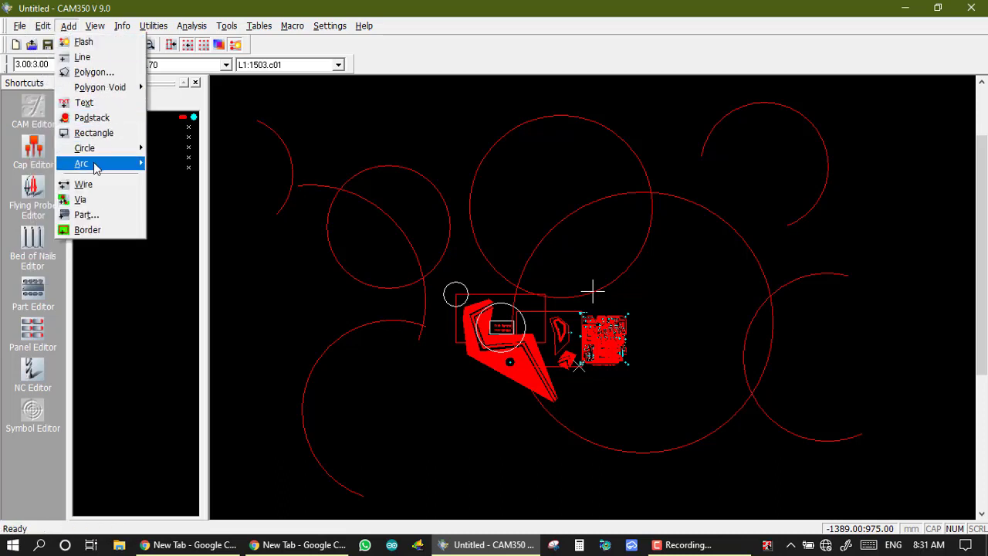
pyautogui.moveTo(87, 163)
pyautogui.click(186, 192)
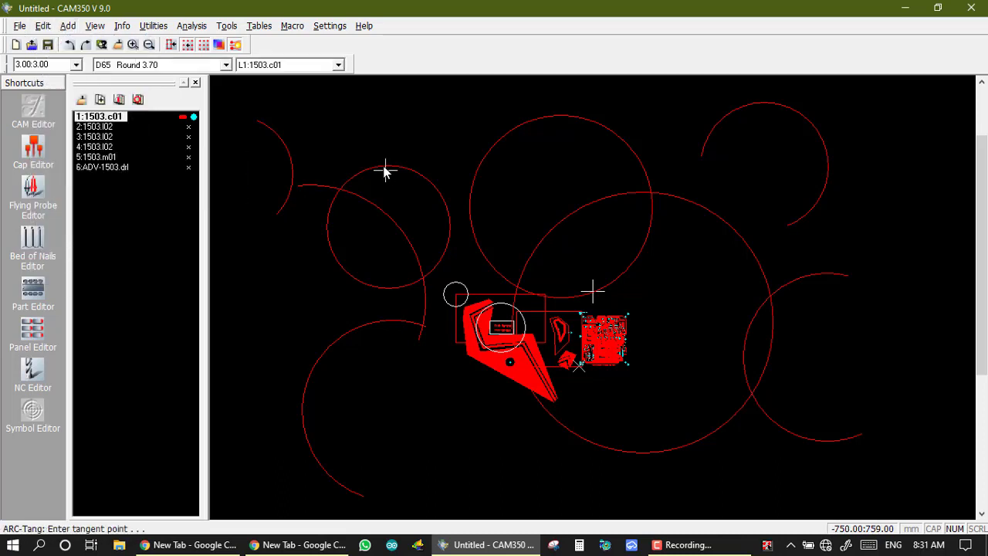
pyautogui.click(348, 123)
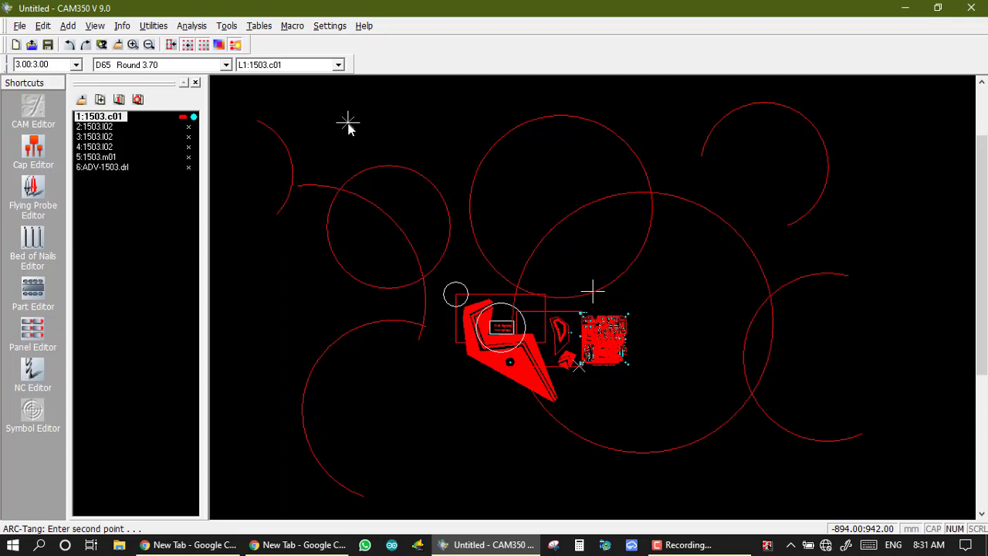
pyautogui.click(295, 277)
pyautogui.click(377, 321)
pyautogui.click(409, 437)
pyautogui.click(407, 136)
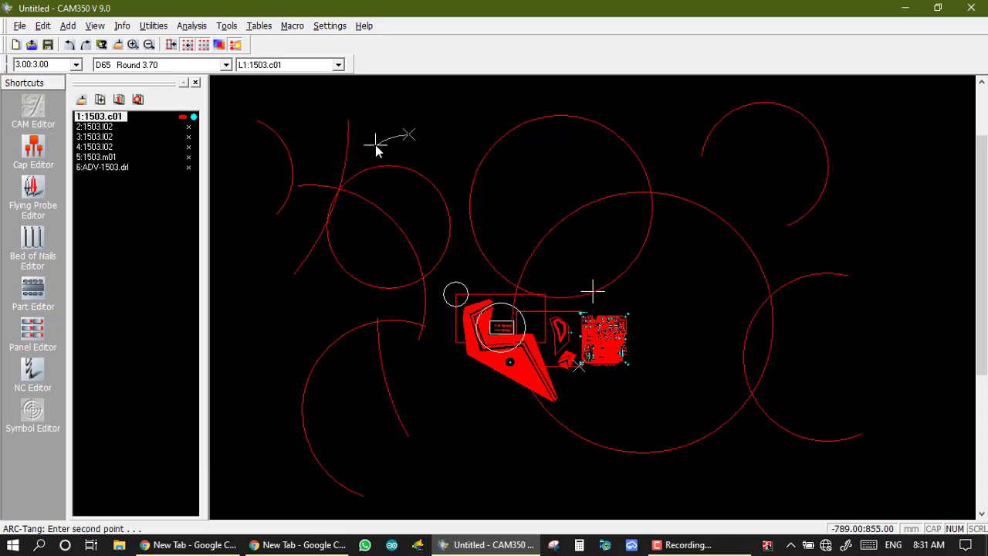
pyautogui.click(364, 165)
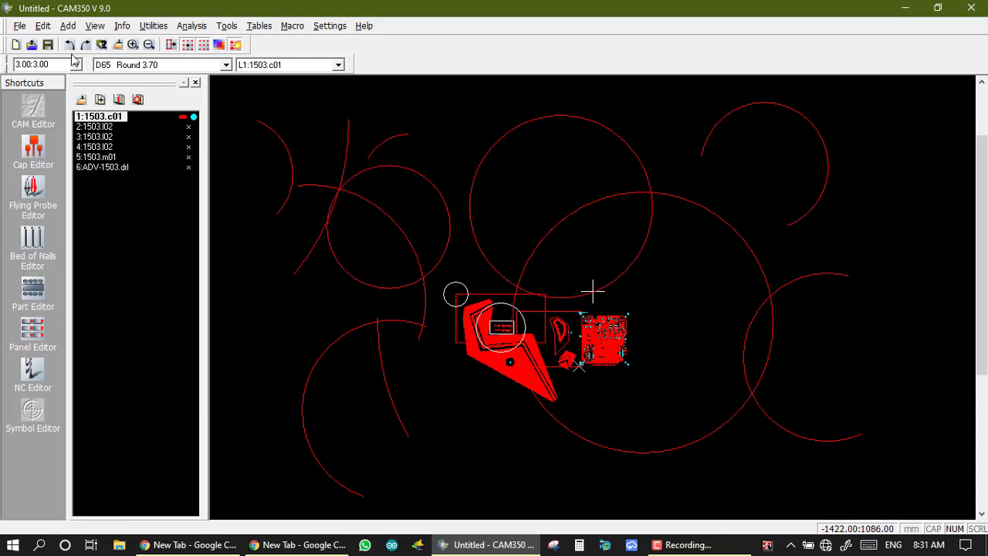
pyautogui.click(43, 26)
pyautogui.click(43, 26)
pyautogui.click(43, 26)
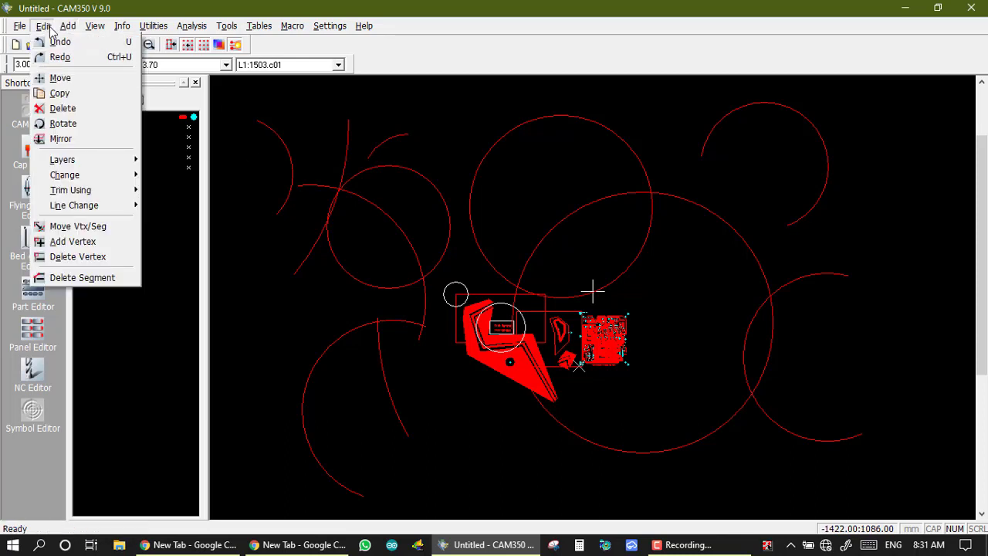
pyautogui.moveTo(64, 28)
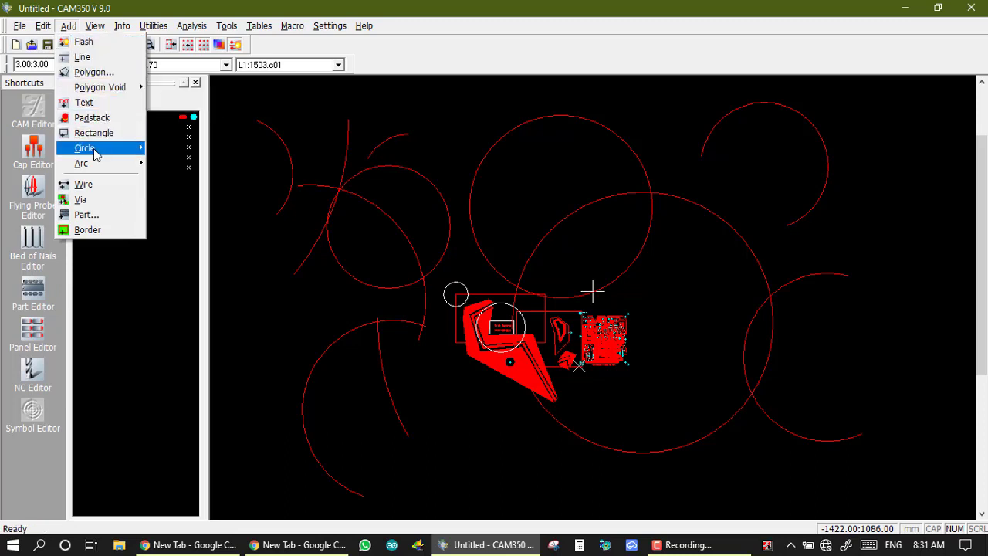
pyautogui.moveTo(99, 154)
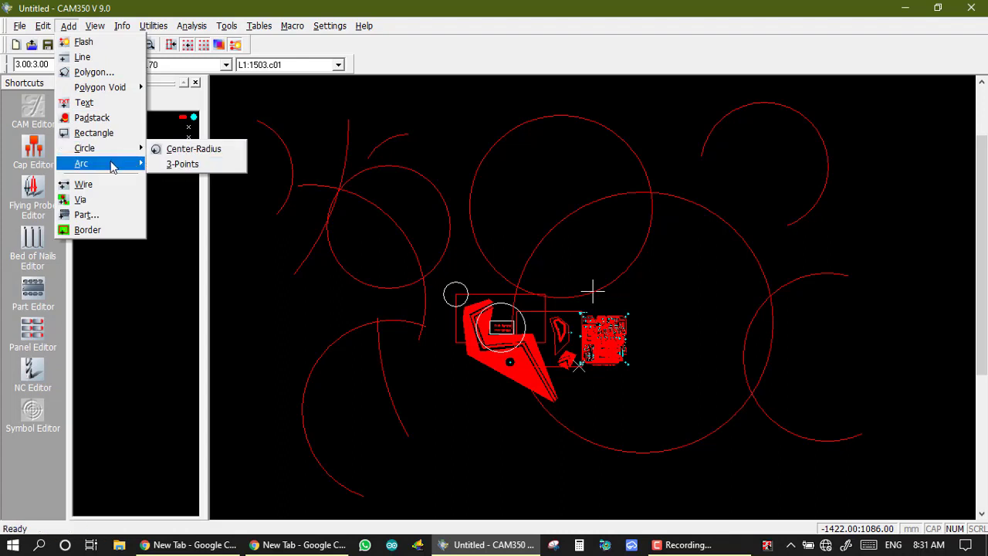
pyautogui.moveTo(145, 170)
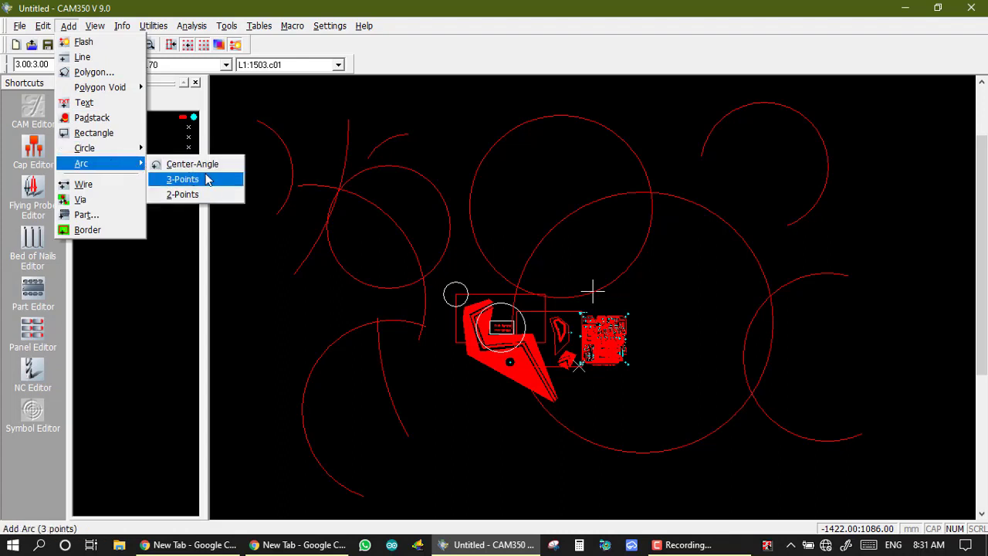